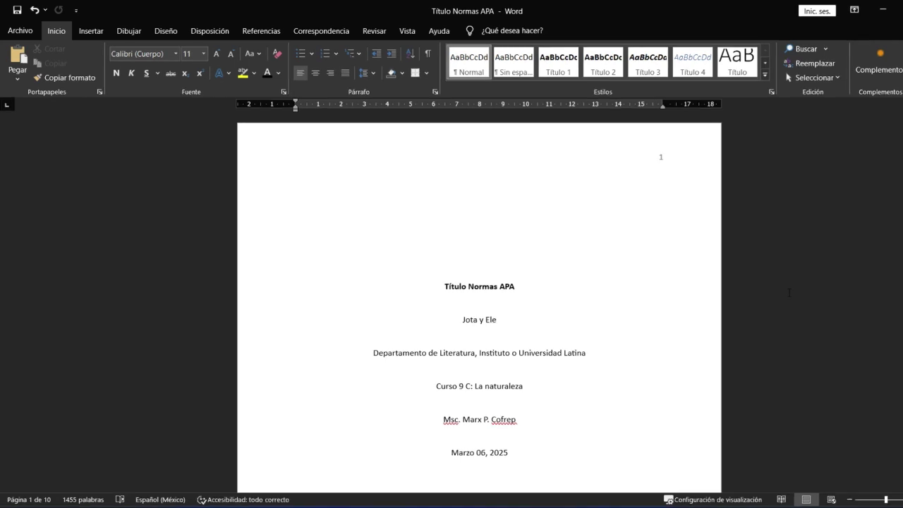
Apply custom page margins of 2.54 cm on the top, bottom, left and right
left_click(498, 191)
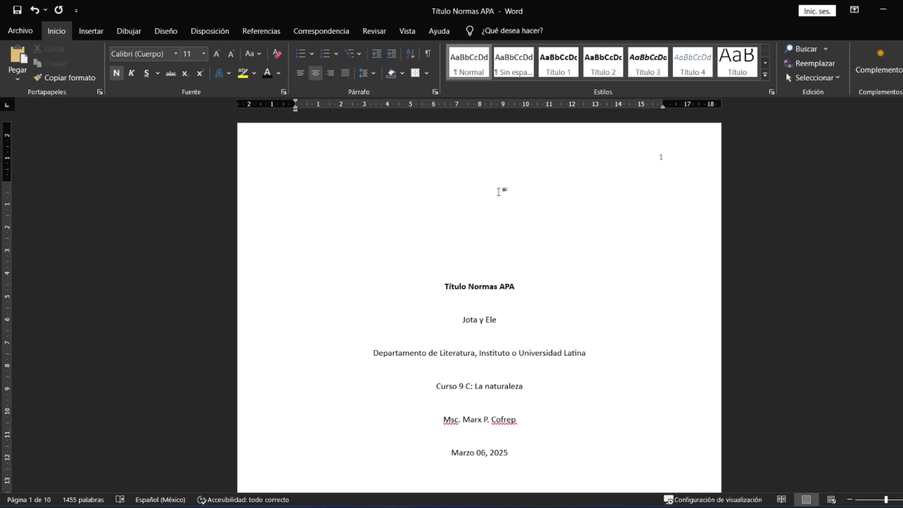
left_click(209, 31)
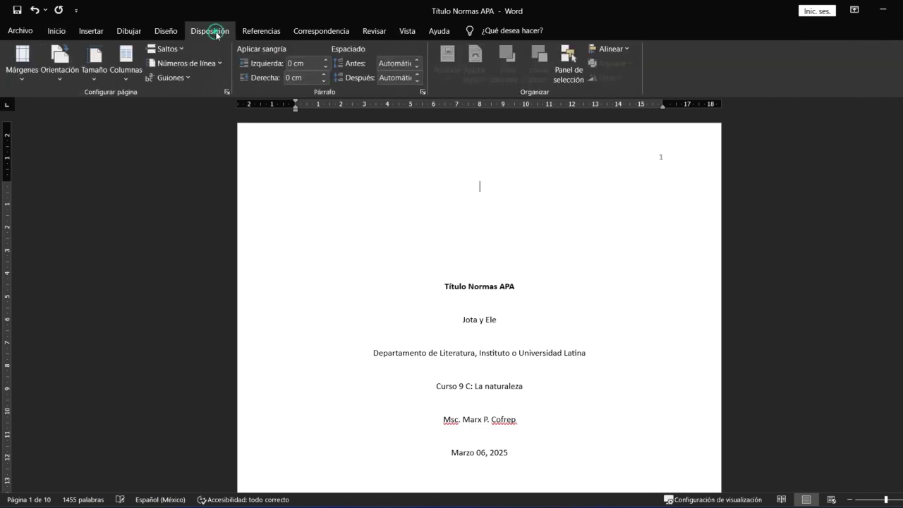
left_click(22, 67)
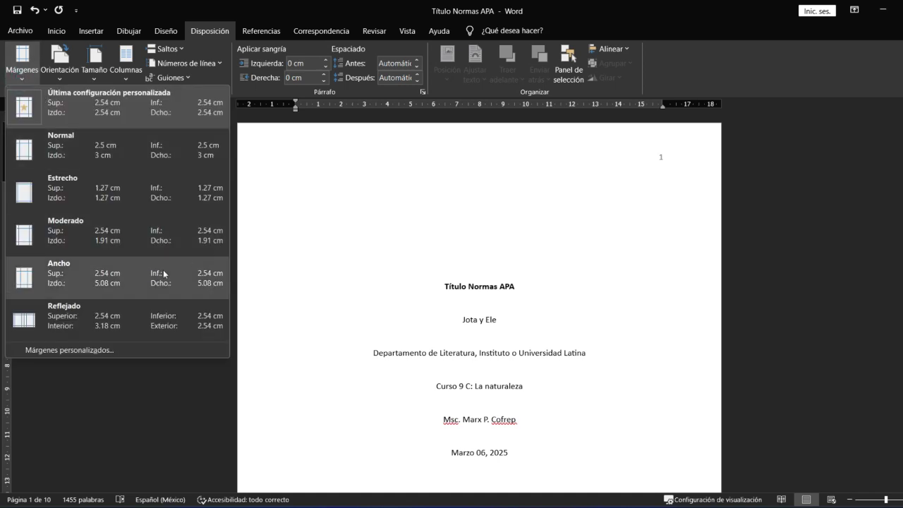
left_click(125, 350)
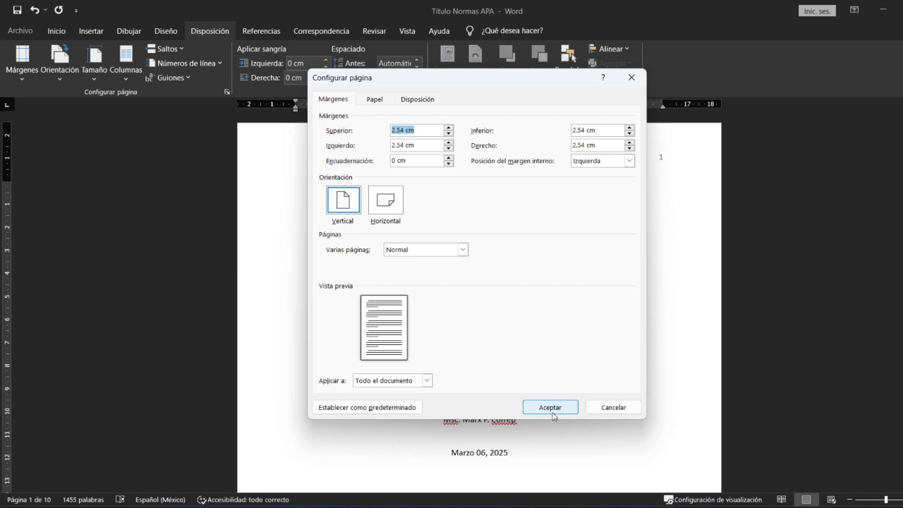
left_click(550, 409)
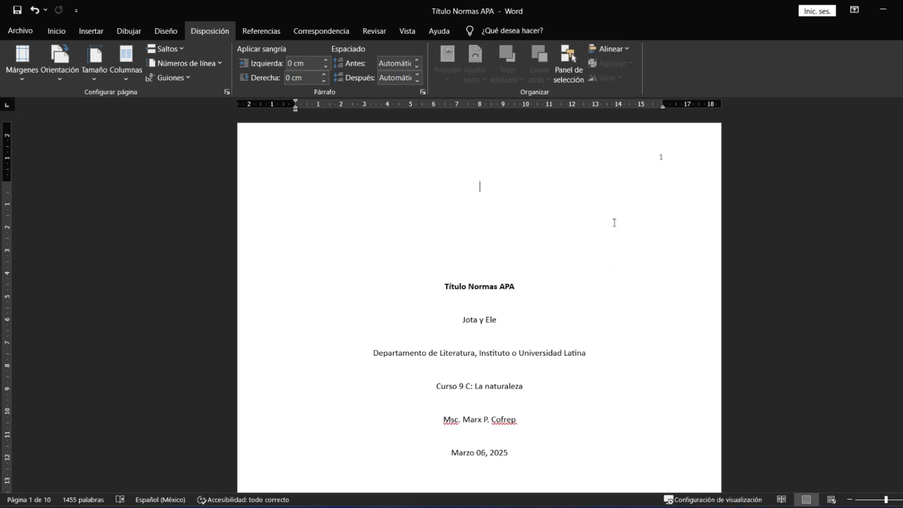
Swap the header's old page number for a plain top-right number (Número sin formato 3)
double_click(650, 156)
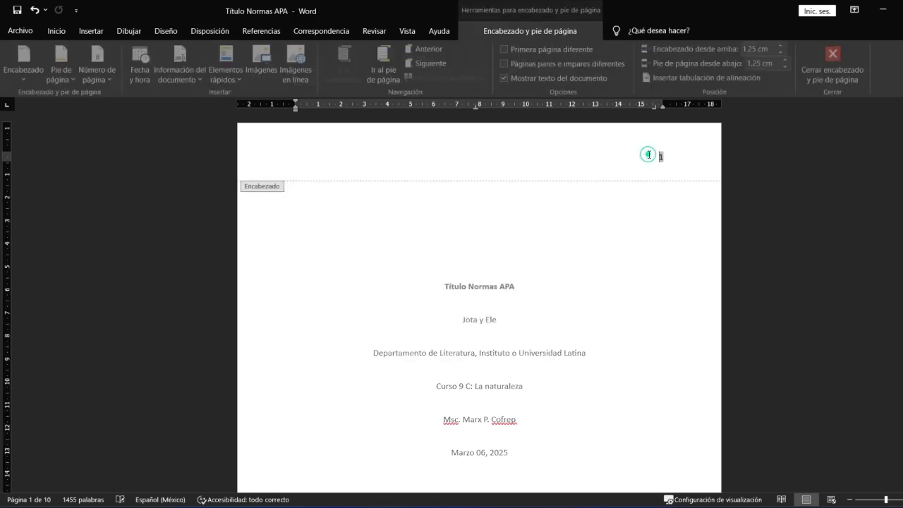
left_click(667, 157)
key("Delete")
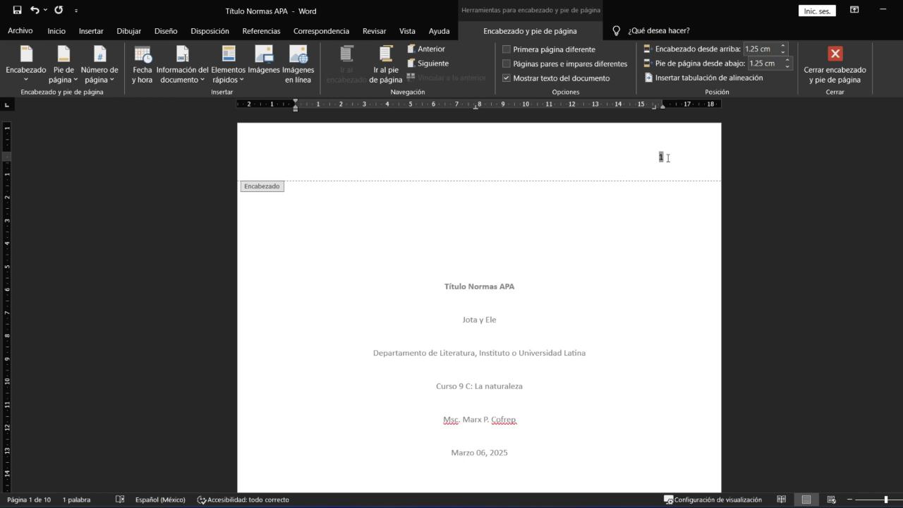
key("Delete")
left_click(99, 74)
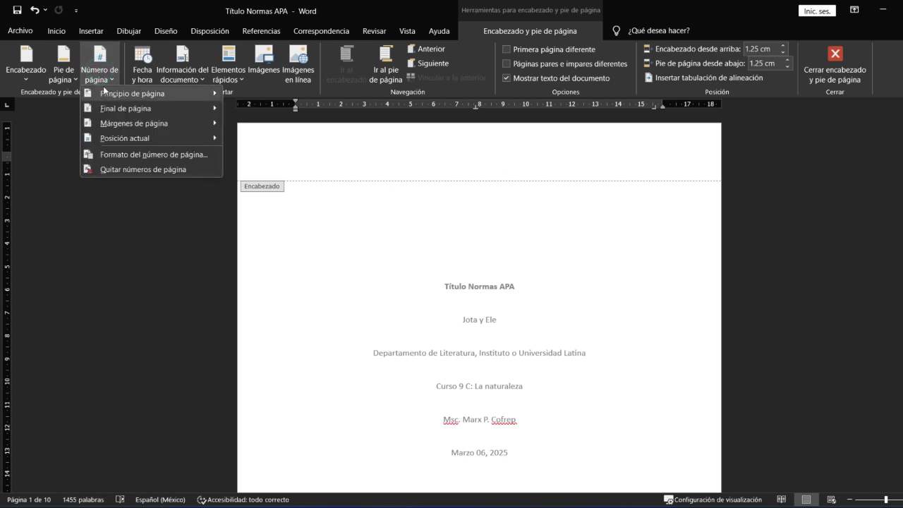
mouse_move(147, 95)
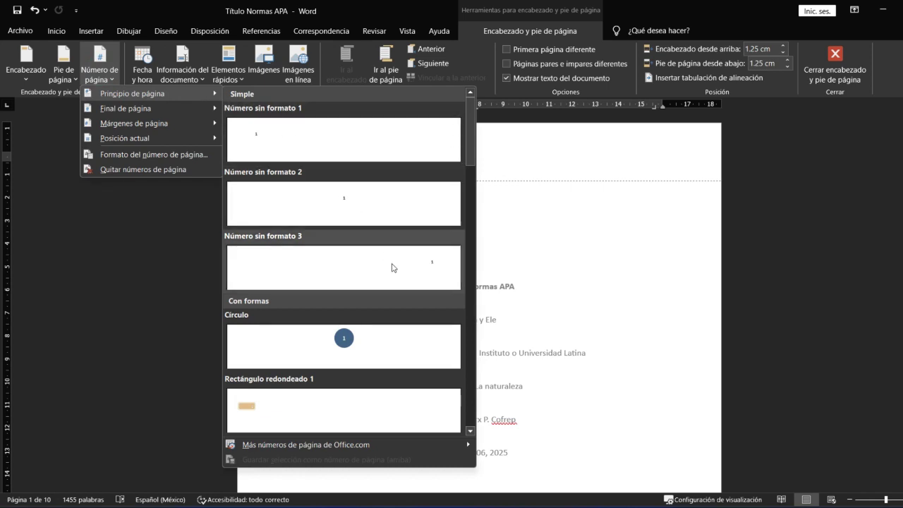
left_click(392, 267)
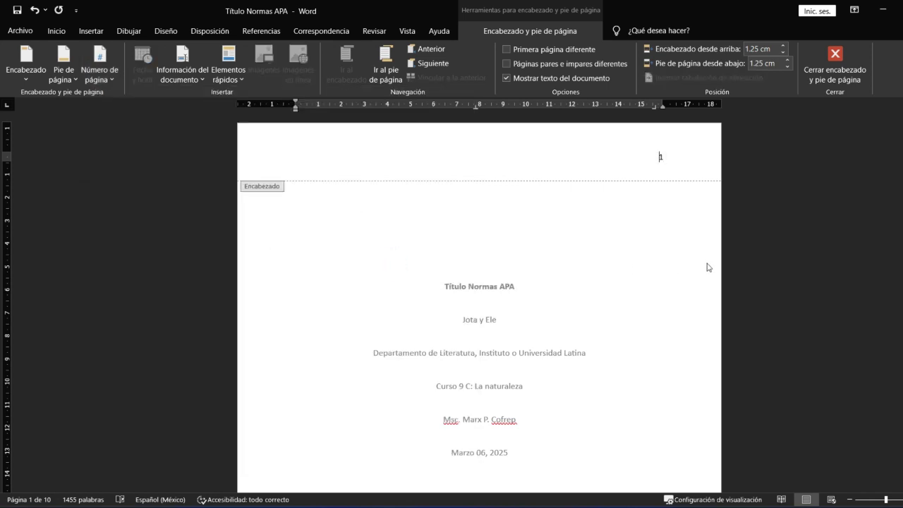
double_click(674, 262)
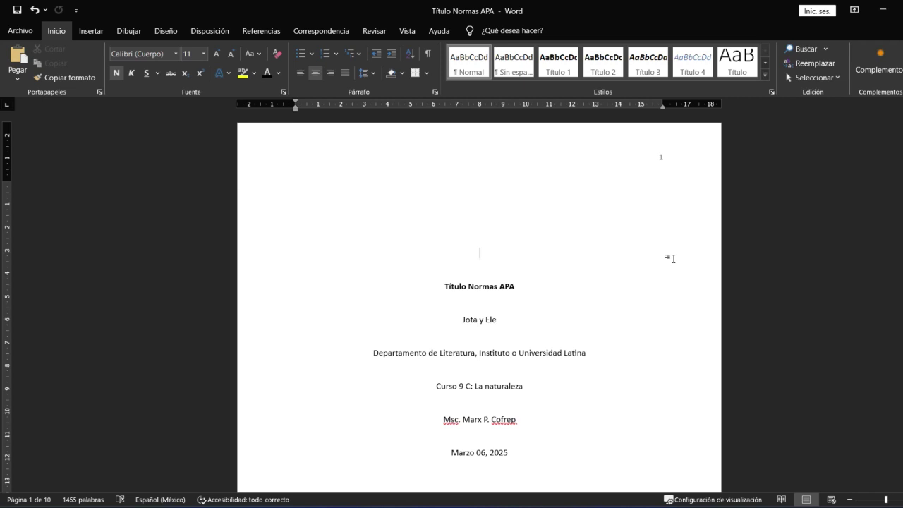
Delete two blank lines above the title block, then re-add blank lines to adjust its position
scroll(635, 258, "down", 1)
left_click(526, 258)
left_click(523, 169)
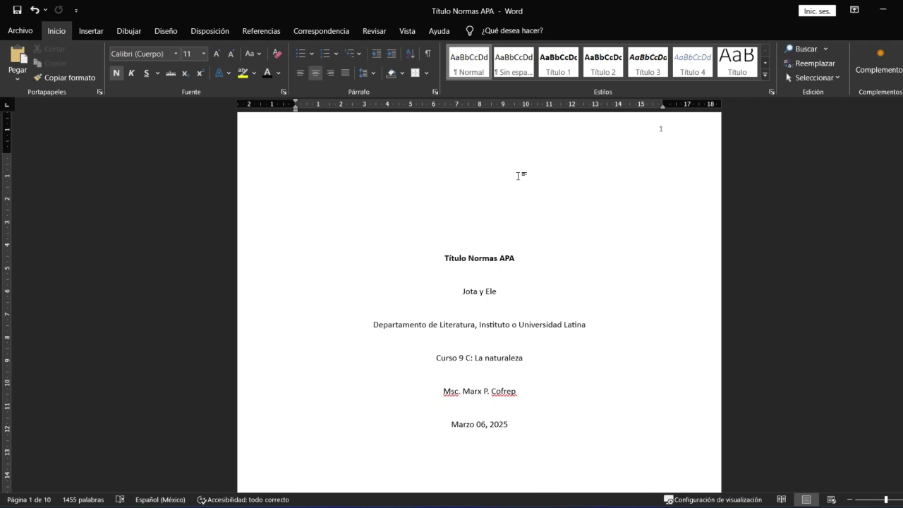
key("Down")
key("Up")
key("Down")
key("Down")
key("Down")
key("Up")
key("Up")
key("Up")
key("Delete")
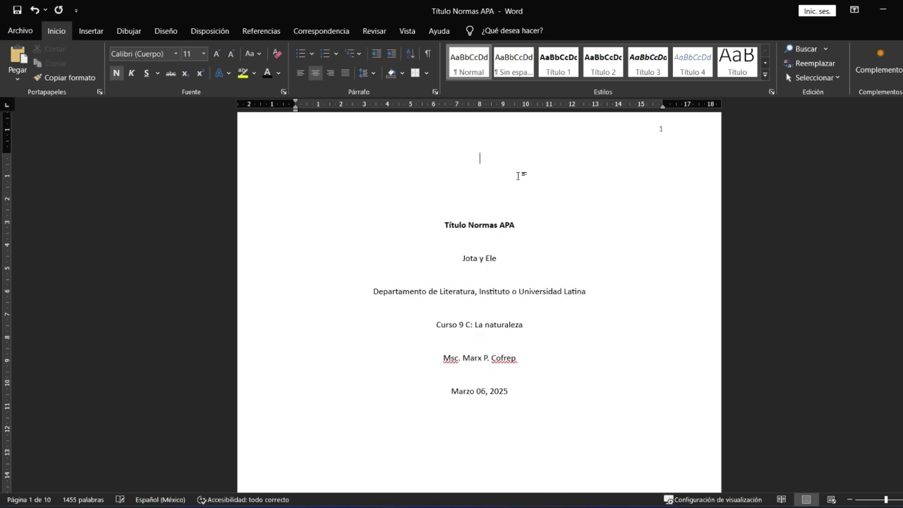
key("Delete")
key("Delete")
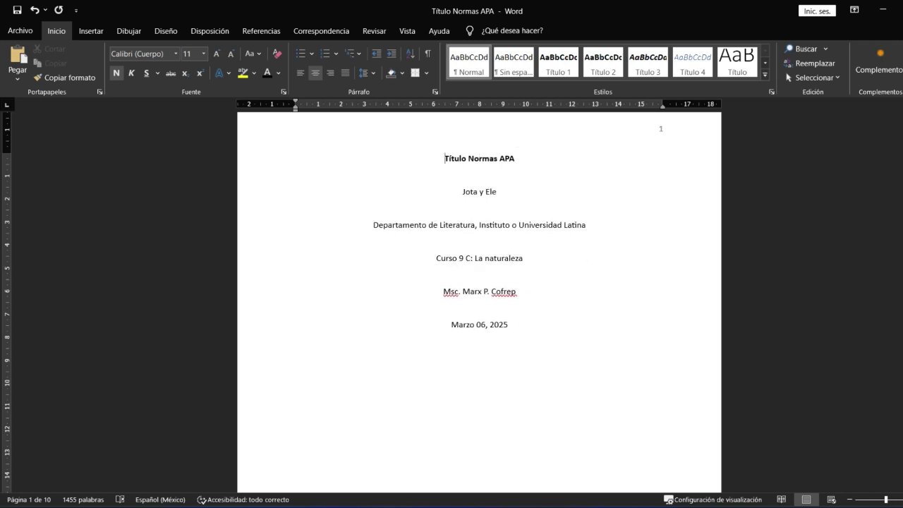
key("Return")
key("Return")
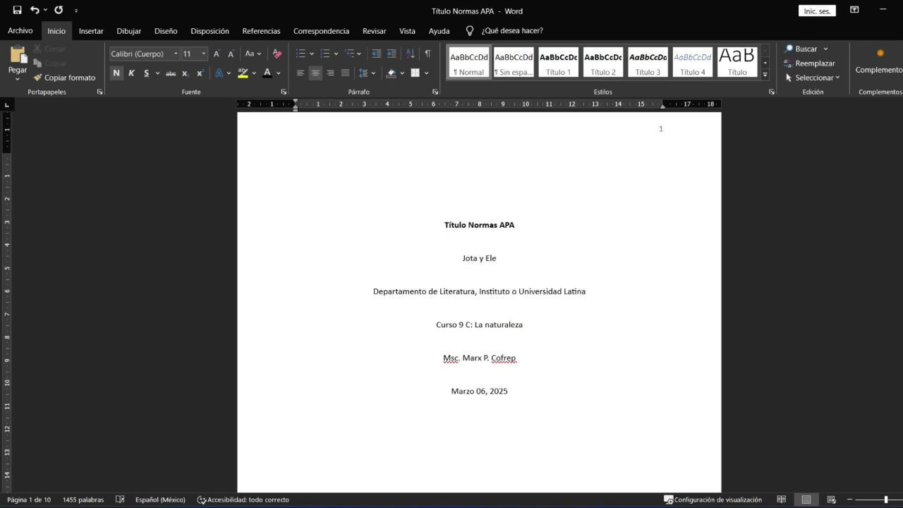
key("Return")
left_click(455, 246)
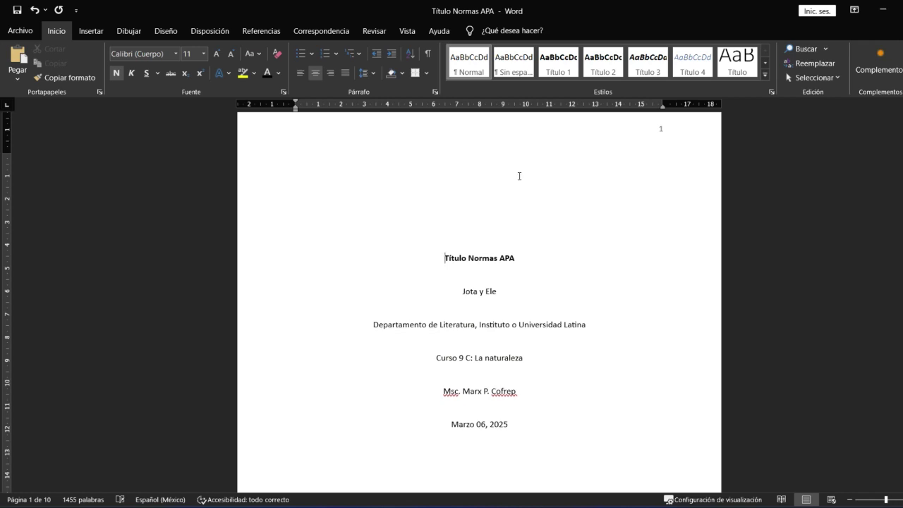
left_click(517, 262)
left_click(473, 259)
scroll(512, 304, "up", 1)
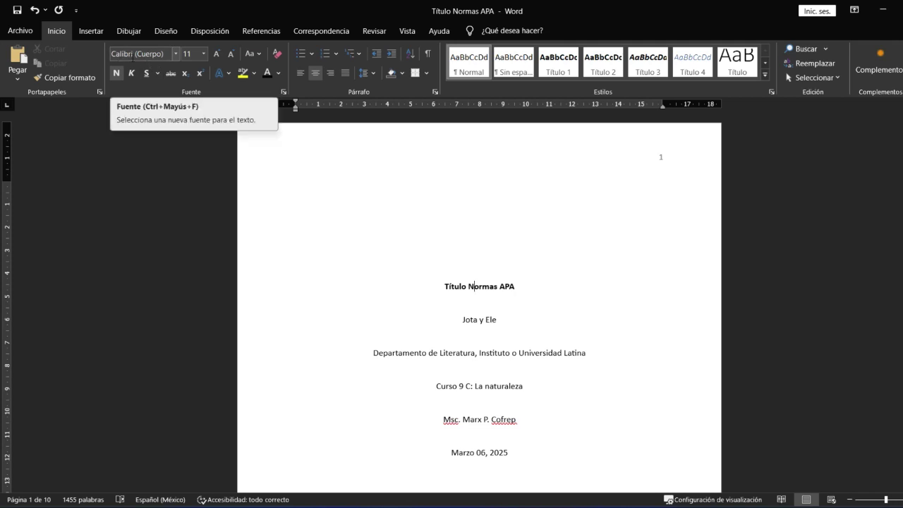
left_click(484, 287)
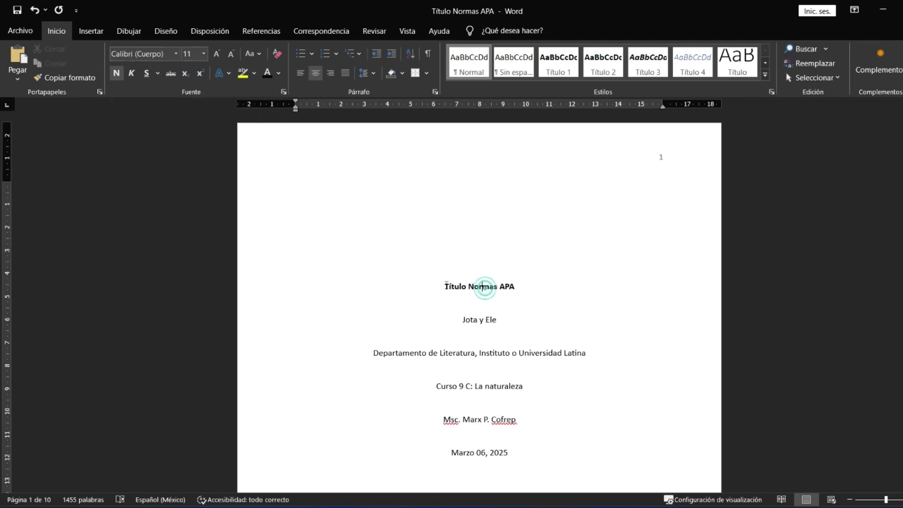
left_click_drag(444, 286, 505, 455)
left_click(480, 351)
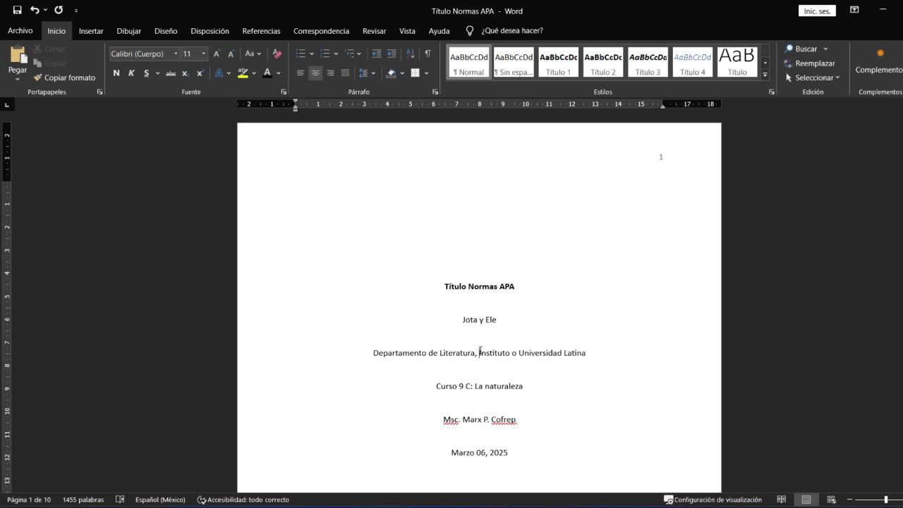
key("Up")
left_click(447, 286)
key("End")
Add a third author after the first author on the author line
left_click(494, 320)
key("BackSpace")
key("BackSpace")
key("BackSpace")
type(", ")
type("E")
type("le y ")
type("Ere")
Change the department word Literatura to Psicología, accepting the accented spelling suggestion
left_click(468, 356)
triple_click(467, 355)
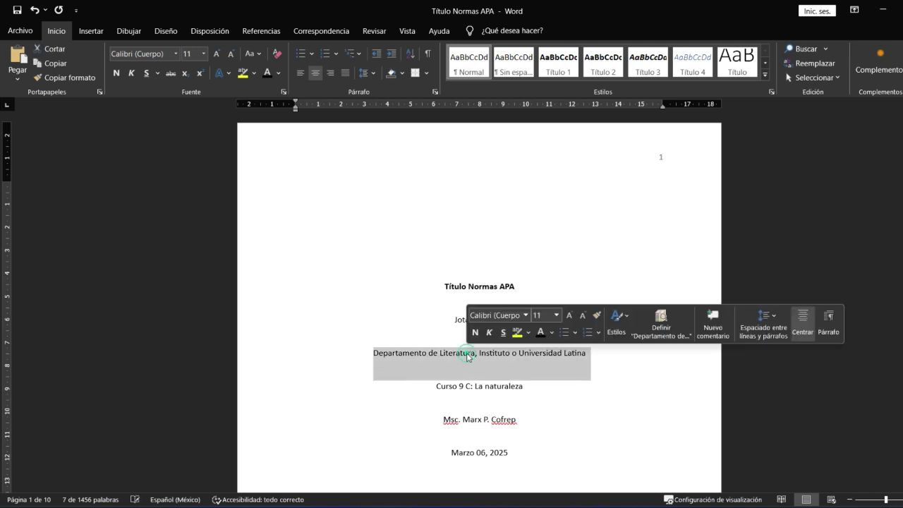
double_click(468, 358)
type("P")
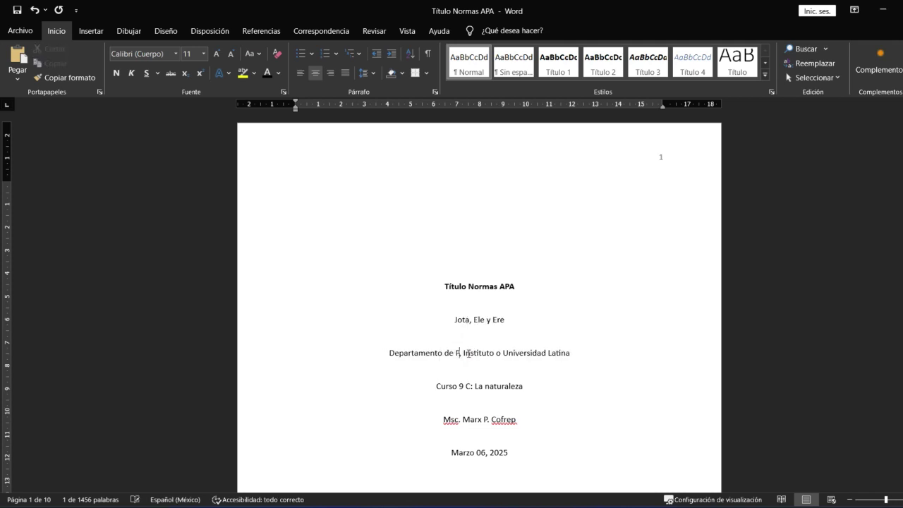
type("sicolog")
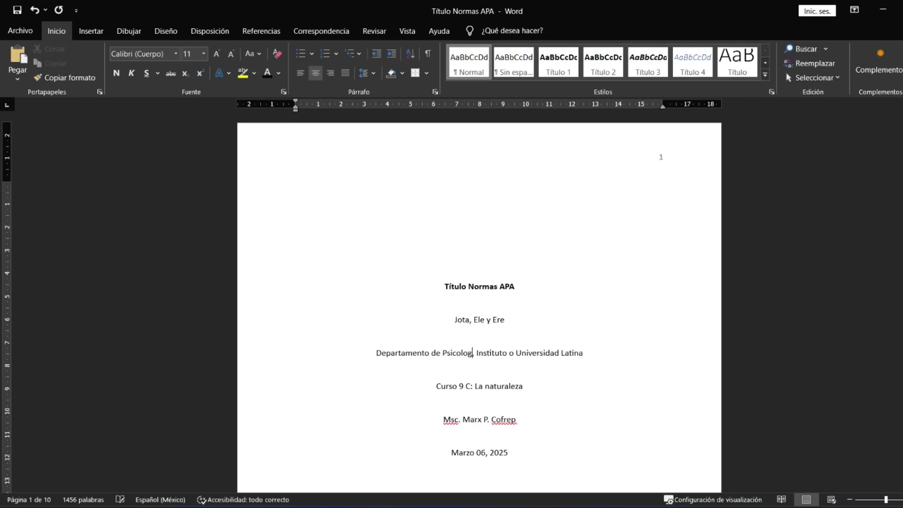
type("ia")
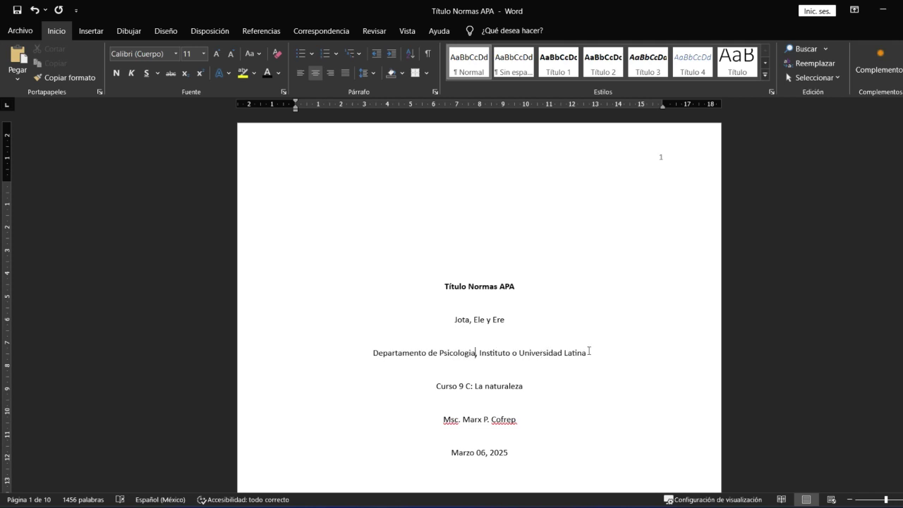
left_click(588, 351)
right_click(456, 357)
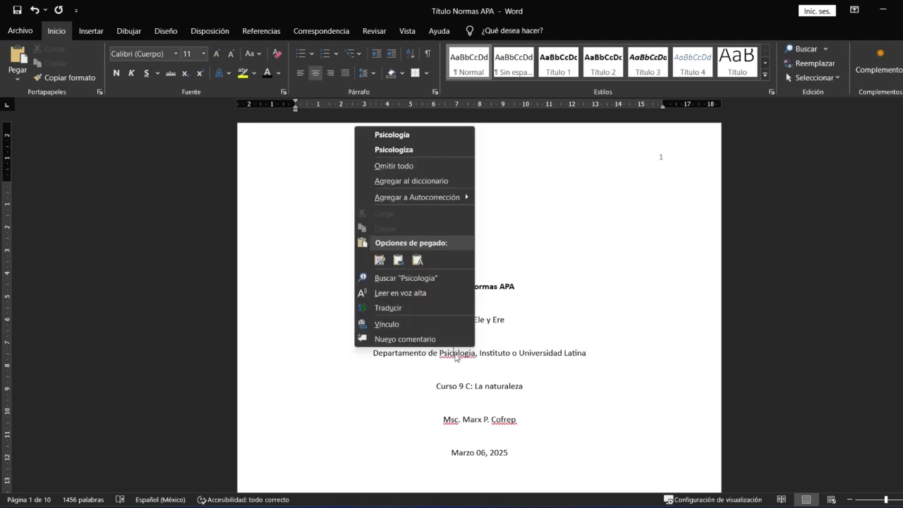
left_click(426, 135)
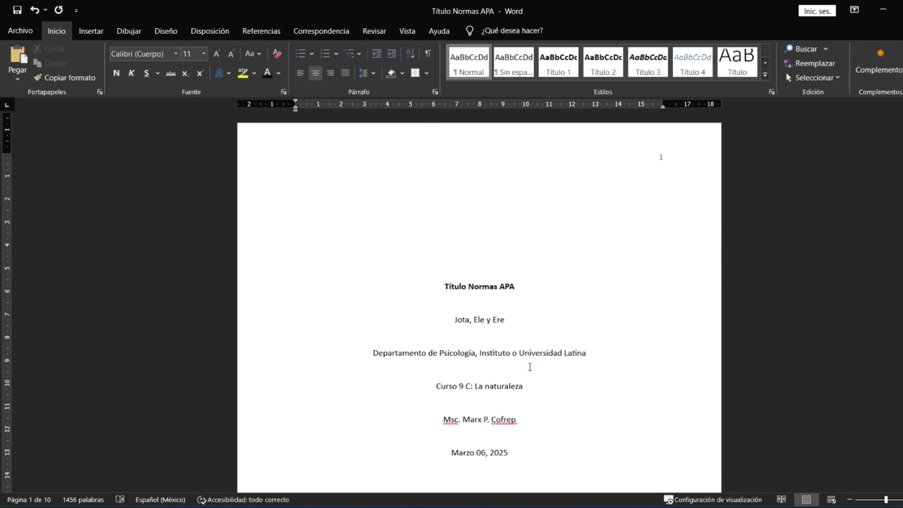
scroll(535, 369, "down", 1)
left_click(530, 365)
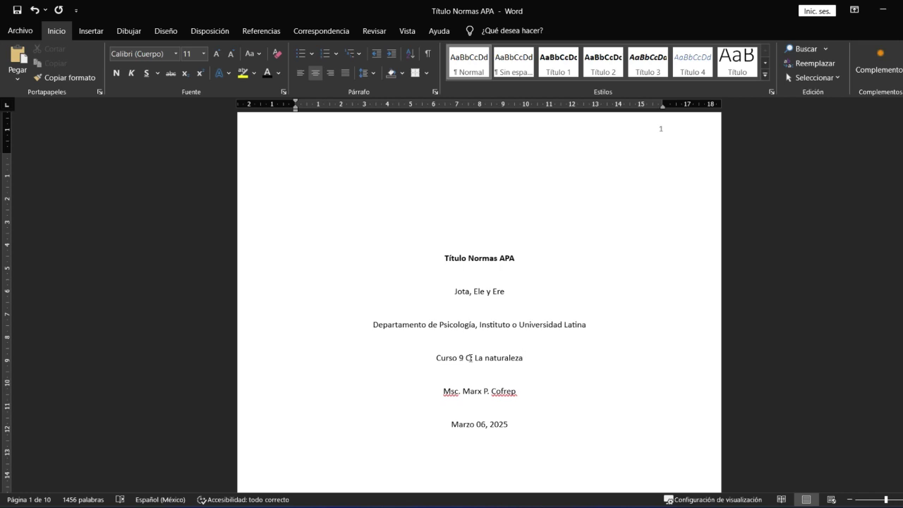
Change 'Curso 9 C' to 'Curso 3 A Bachillerato' on the course line
left_click(462, 358)
key("BackSpace")
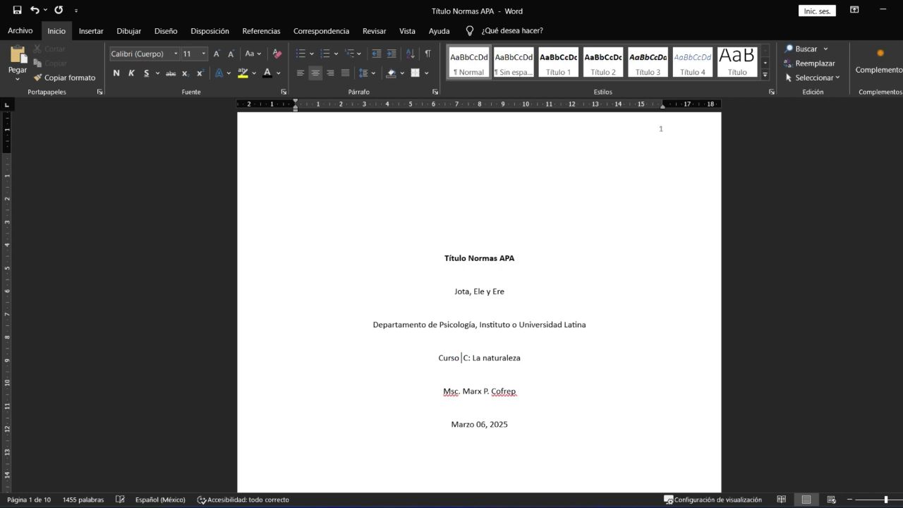
type("3")
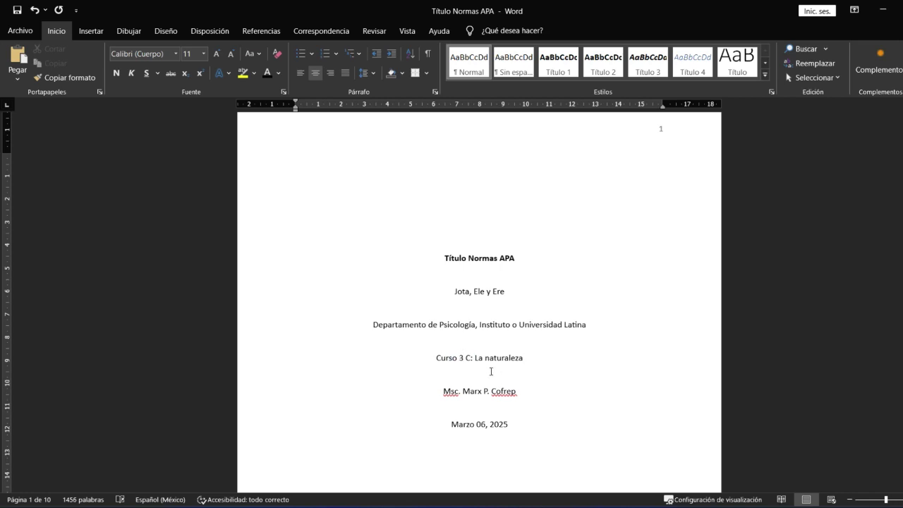
left_click(467, 358)
key("BackSpace")
type("Bachillera")
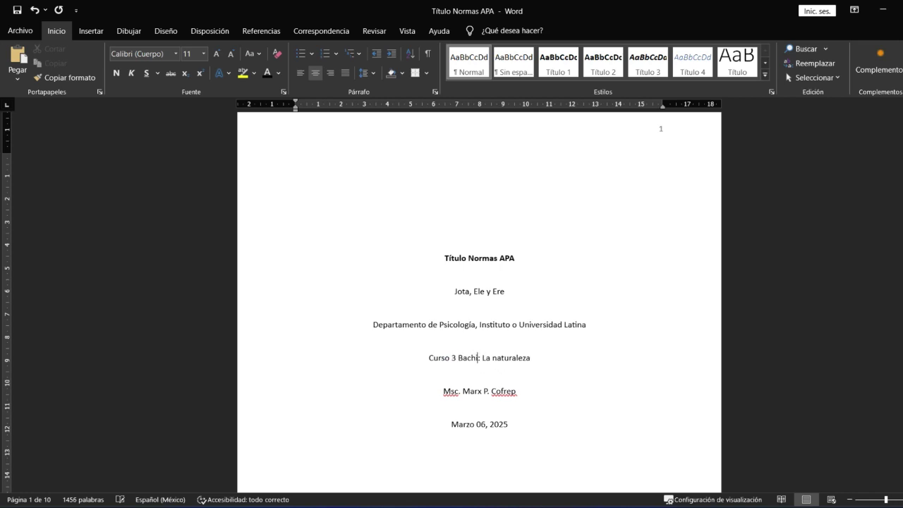
type("to")
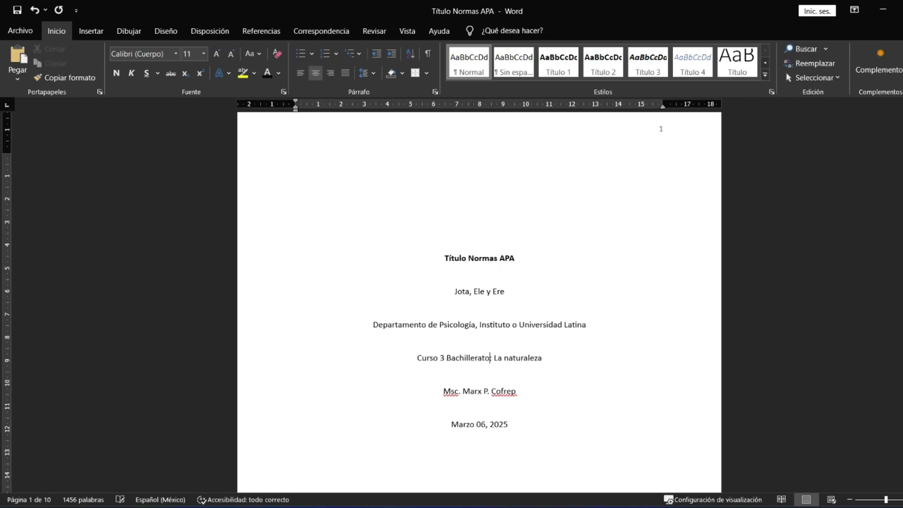
left_click(445, 356)
type("A")
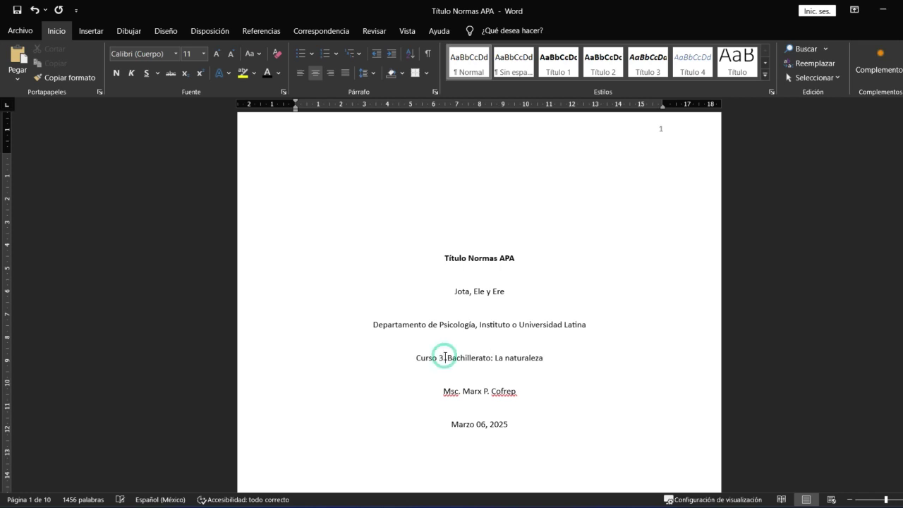
Replace the course topic 'La naturaleza' with 'Los Planetas'
left_click(518, 356)
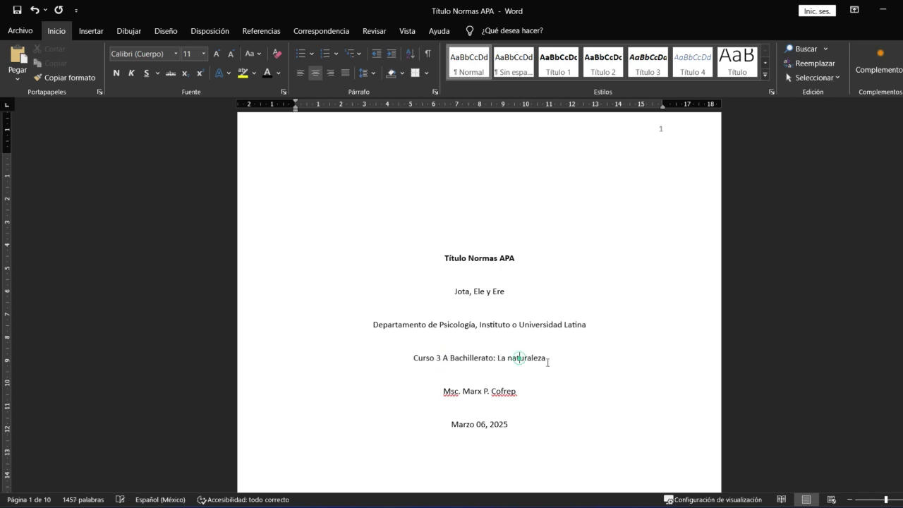
left_click(547, 360)
key("BackSpace")
key("BackSpace")
key("BackSpace")
key("BackSpace")
key("BackSpace")
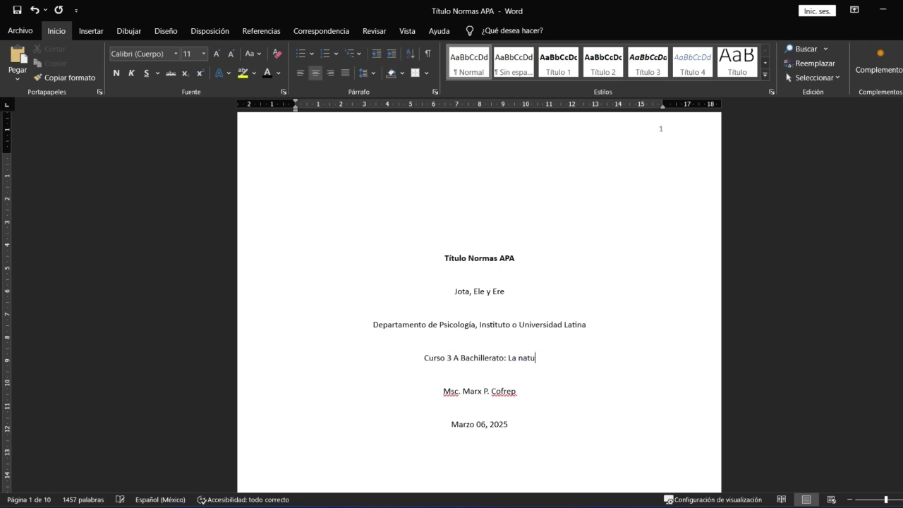
key("BackSpace")
key("BackSpace")
key("BackSpace")
key("BackSpace")
key("BackSpace")
key("BackSpace")
type("L")
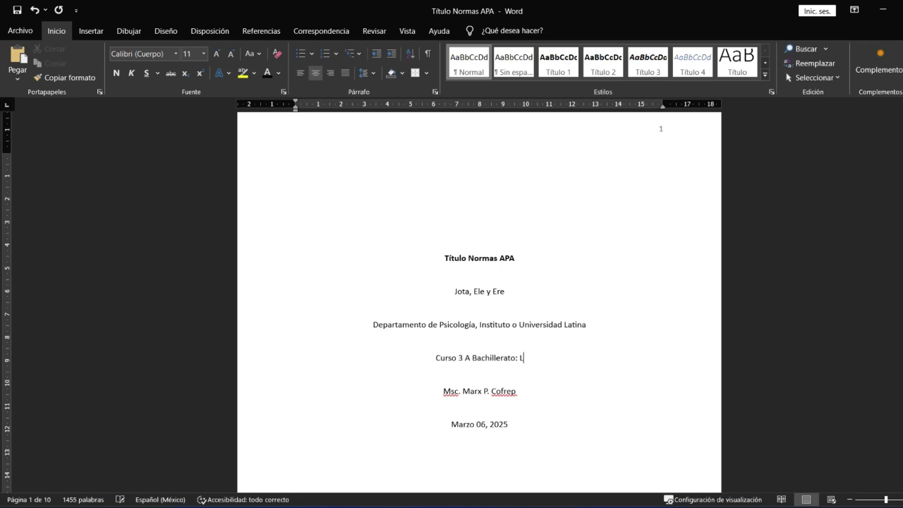
type("os P")
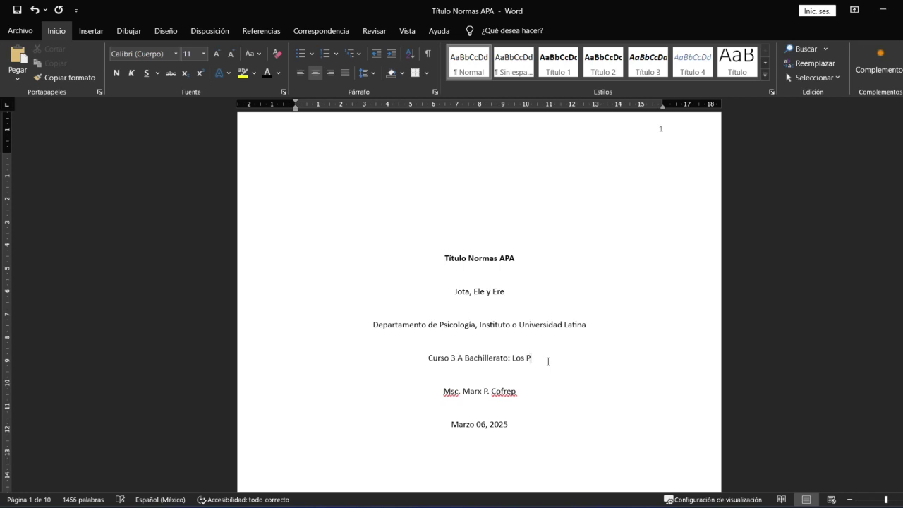
type("laneta")
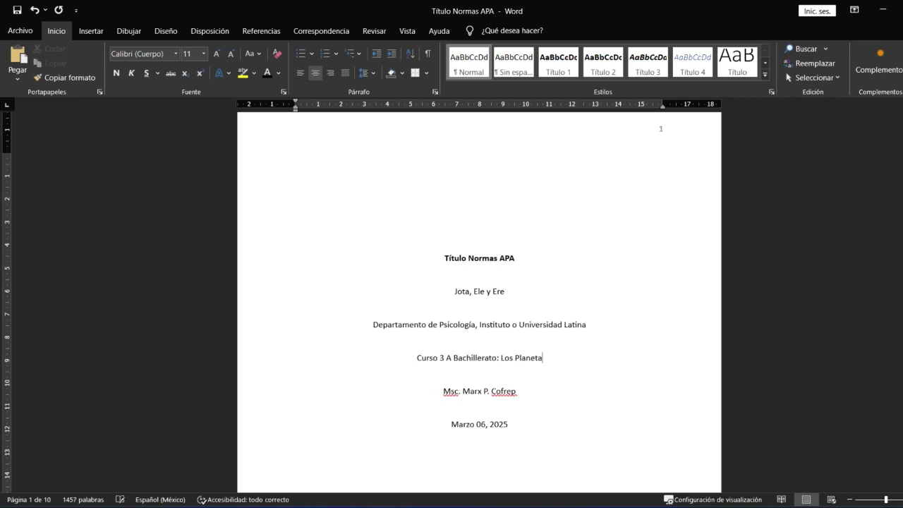
type("s")
left_click(526, 392)
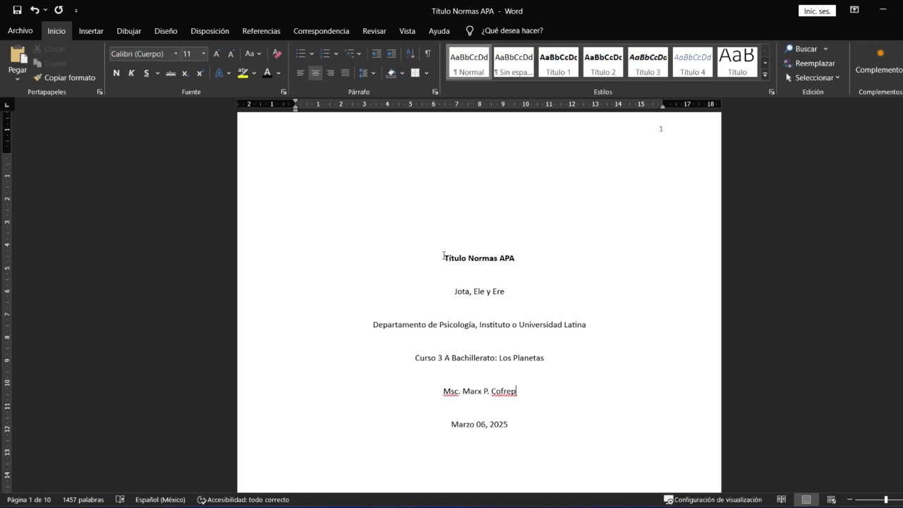
scroll(524, 418, "down", 1)
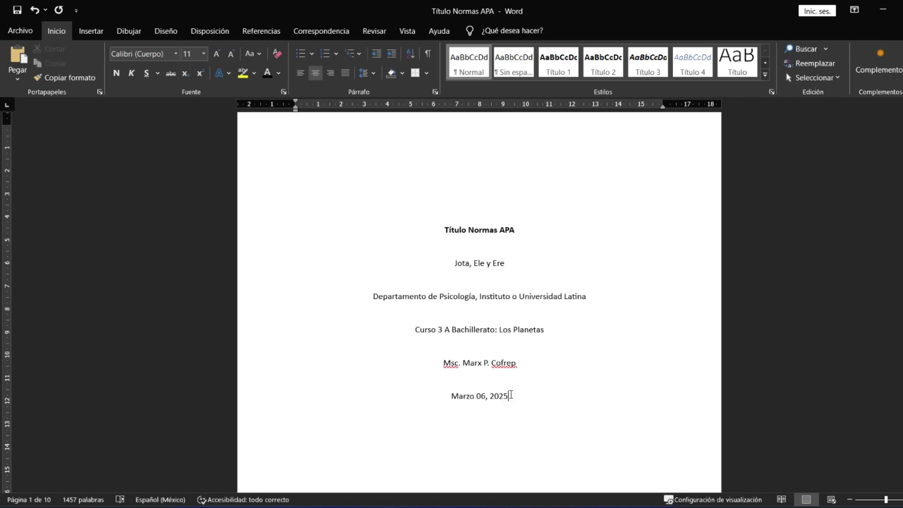
scroll(525, 463, "up", 2)
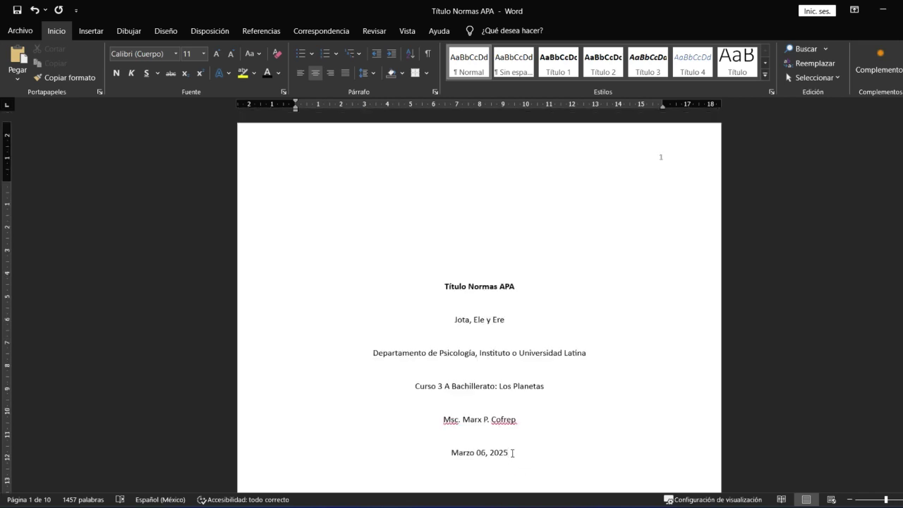
Give the six selected title-page lines double line spacing in the Paragraph dialog
left_click_drag(512, 452, 451, 291)
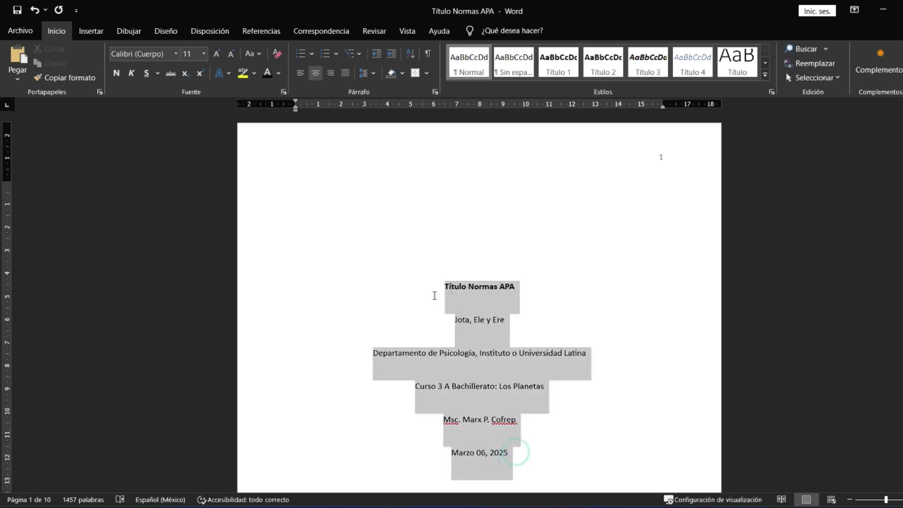
right_click(466, 353)
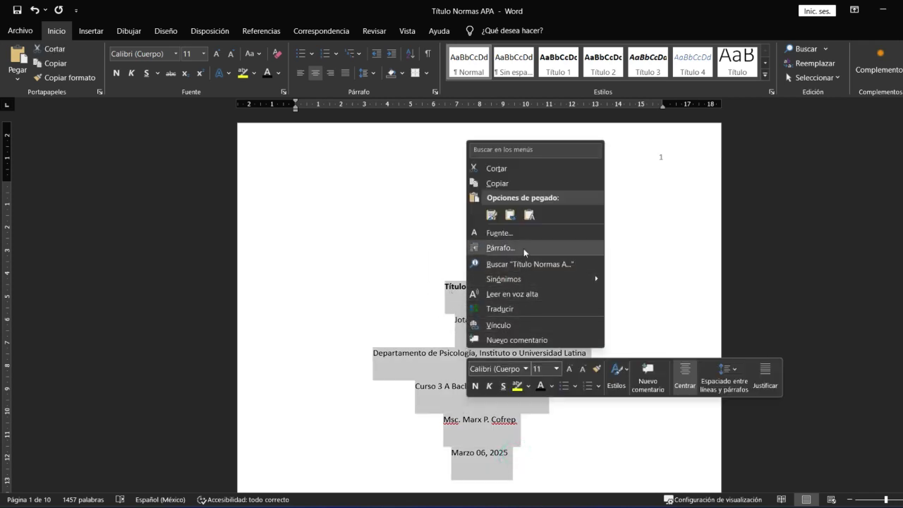
left_click(523, 248)
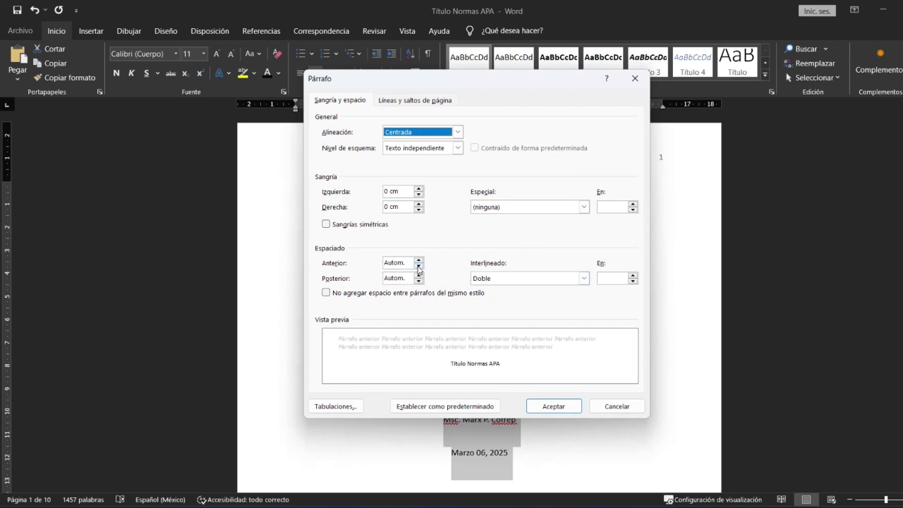
left_click(418, 266)
left_click(419, 281)
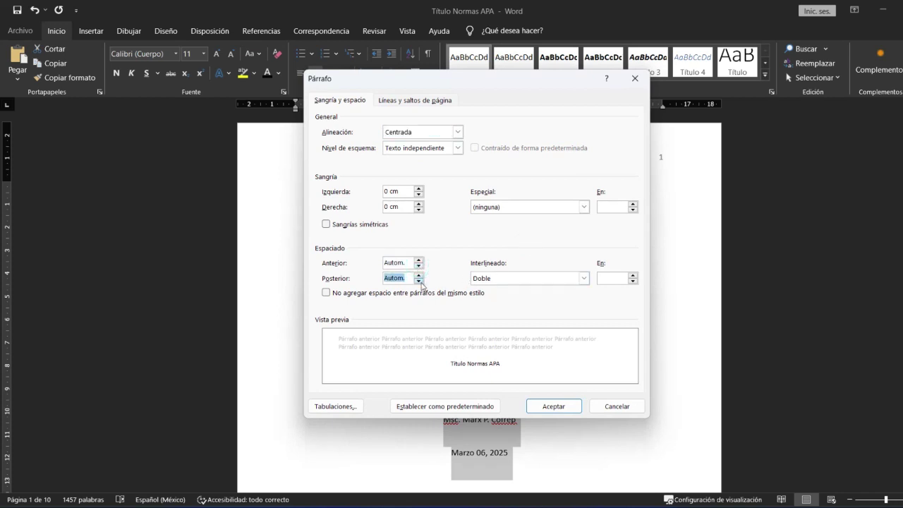
left_click(584, 280)
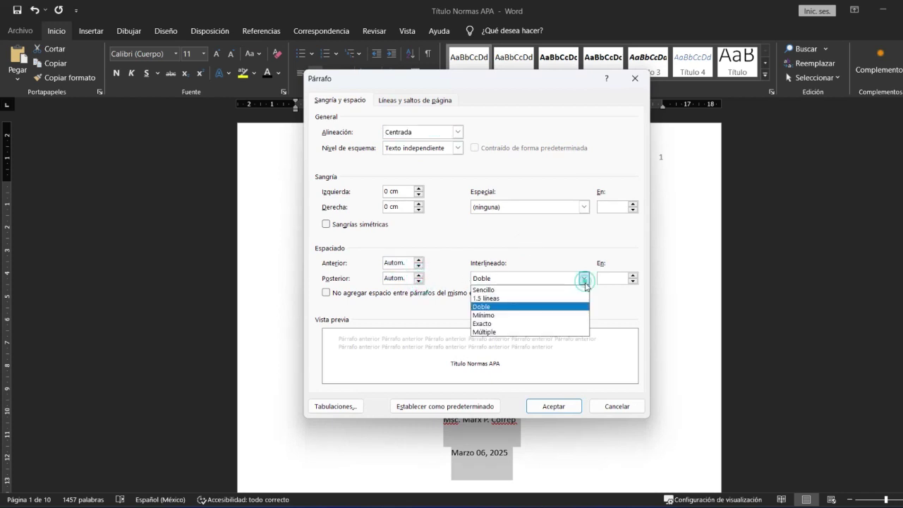
left_click(530, 306)
left_click(554, 406)
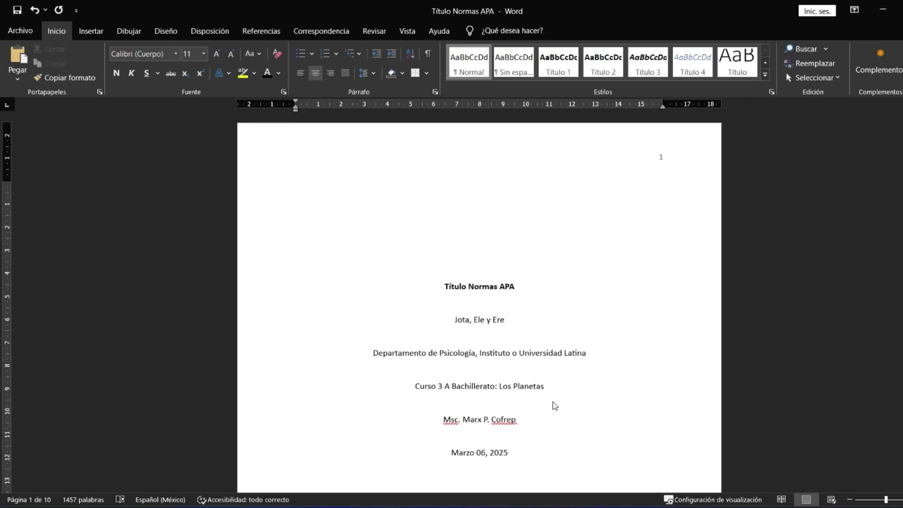
Scroll down to page 2, the Resumen page
scroll(562, 412, "down", 2)
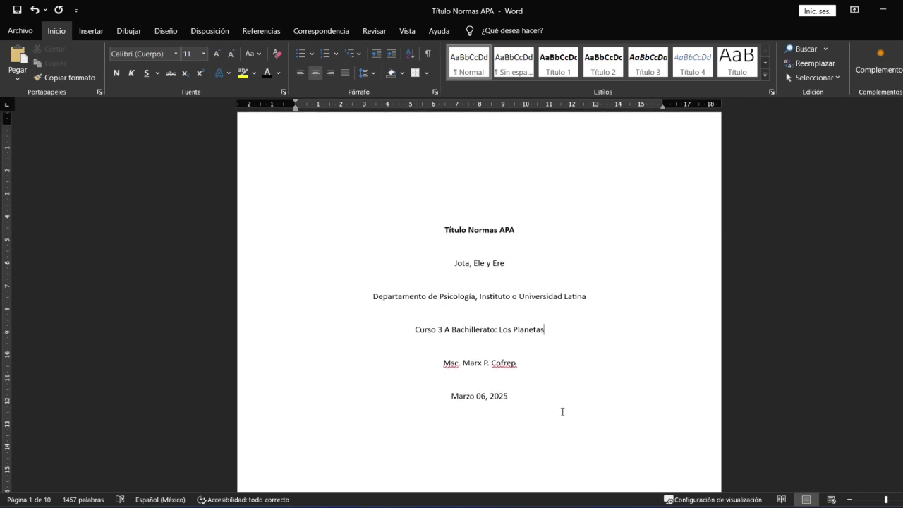
scroll(562, 409, "down", 3)
scroll(564, 406, "down", 7)
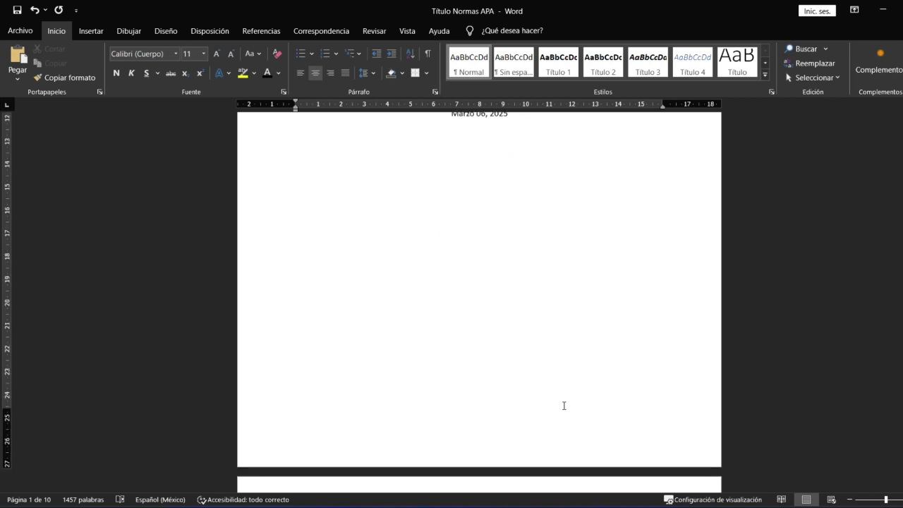
scroll(563, 405, "down", 10)
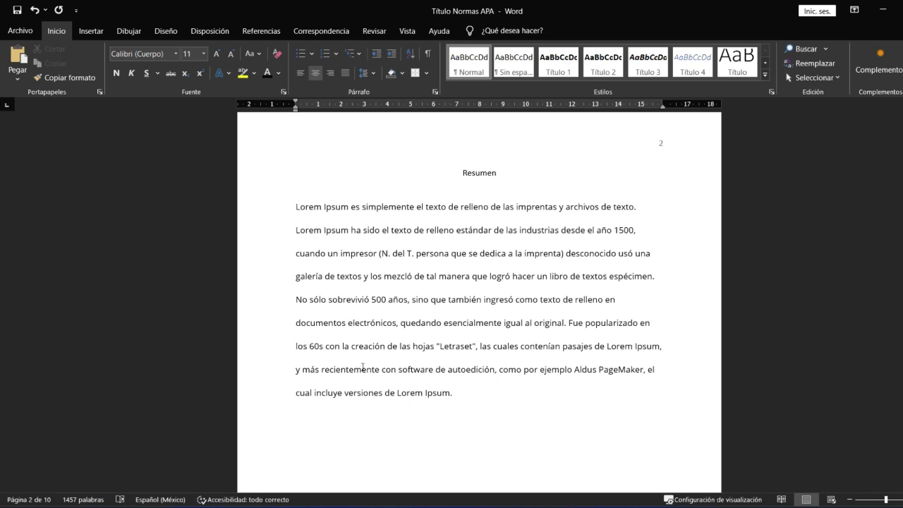
Apply left alignment and double spacing to the Resumen Lorem Ipsum paragraph via Párrafo
left_click(463, 394)
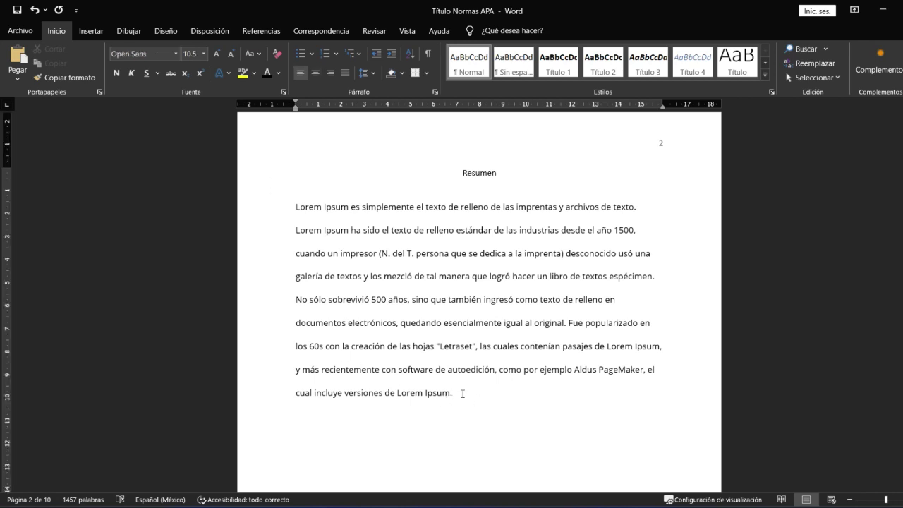
left_click_drag(462, 394, 287, 213)
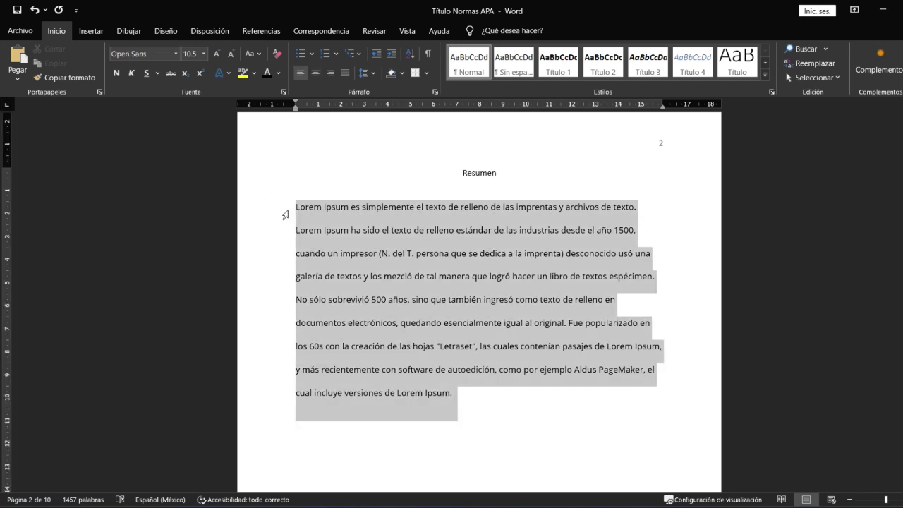
left_click(406, 248)
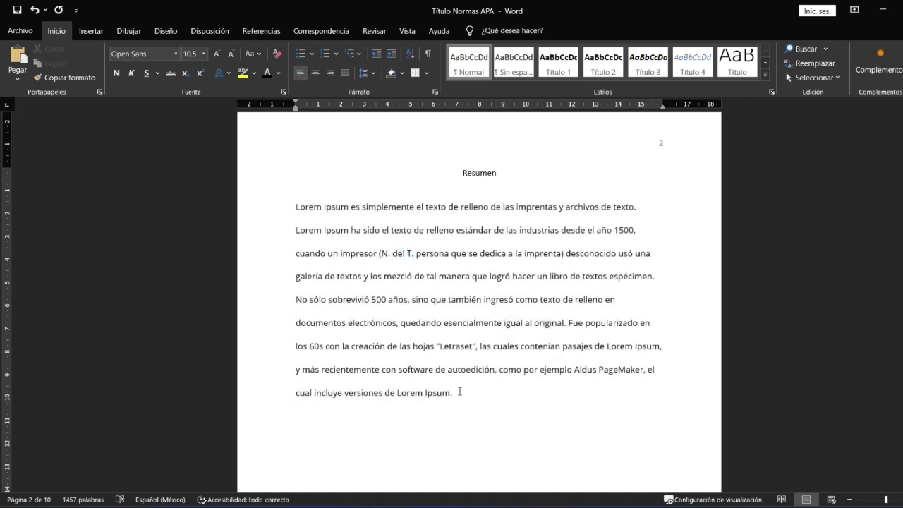
left_click_drag(459, 393, 318, 231)
right_click(349, 249)
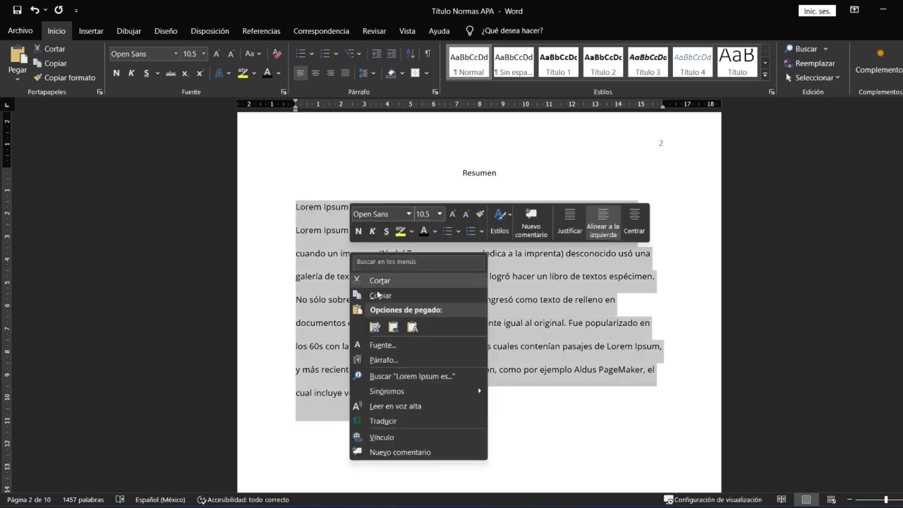
left_click(377, 359)
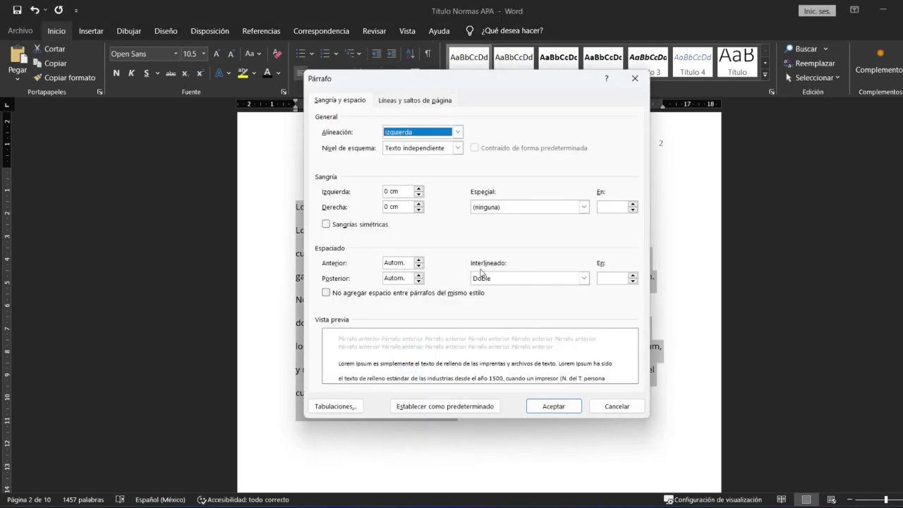
left_click(554, 406)
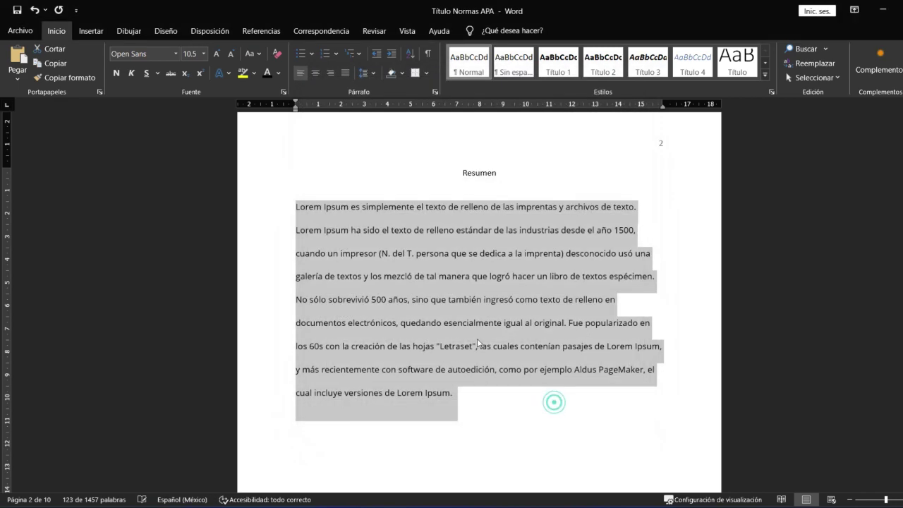
left_click(459, 306)
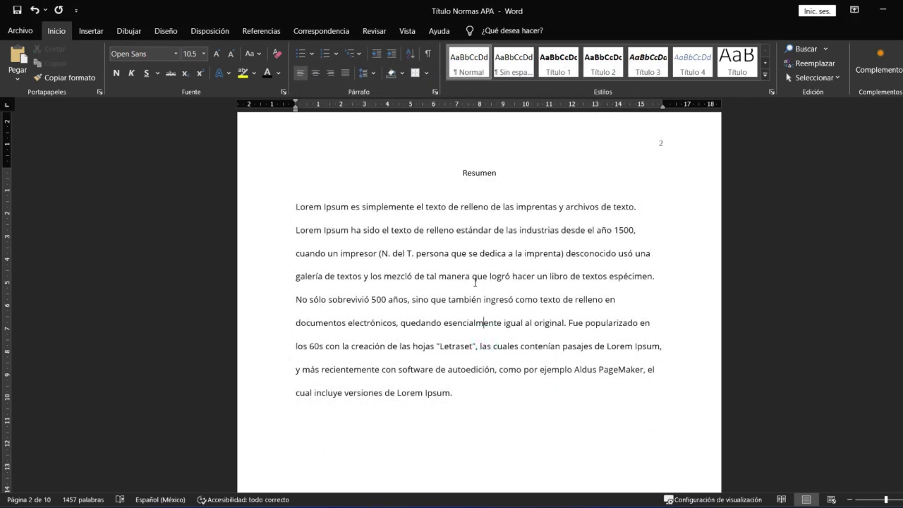
Select the whole 'Contenido' table of contents on page 3 and delete it
scroll(474, 282, "down", 2)
scroll(475, 282, "down", 3)
scroll(475, 282, "down", 4)
scroll(474, 287, "down", 4)
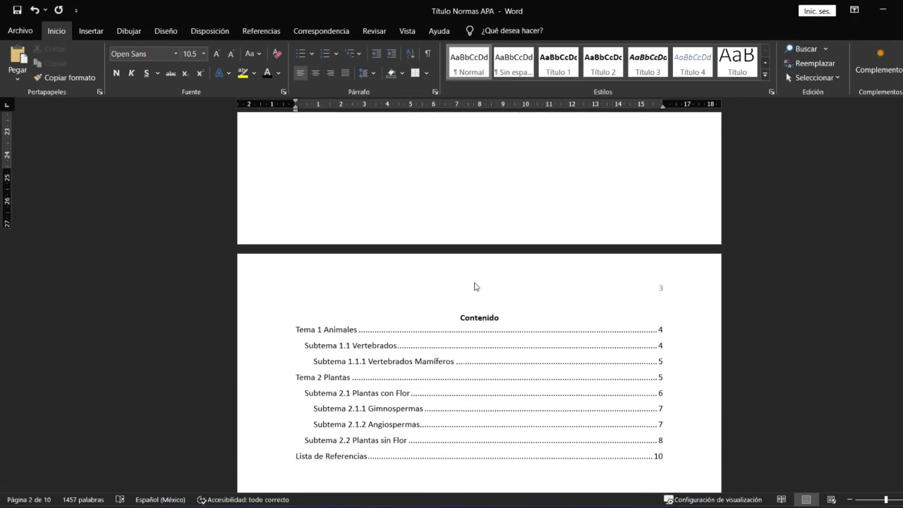
scroll(474, 286, "down", 2)
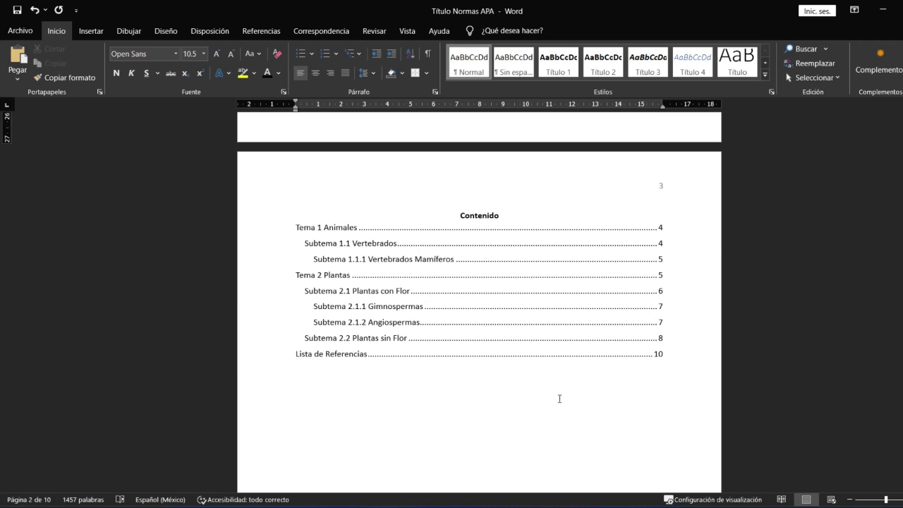
left_click(559, 398)
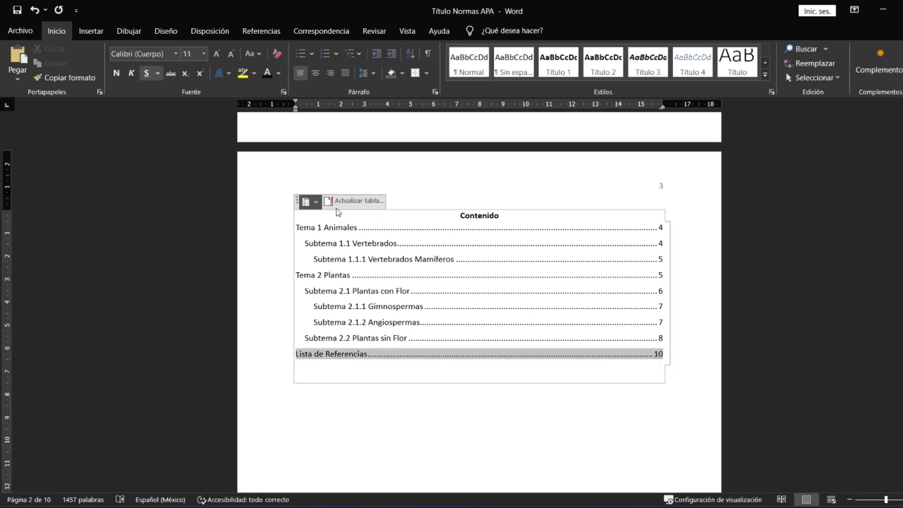
left_click(296, 201)
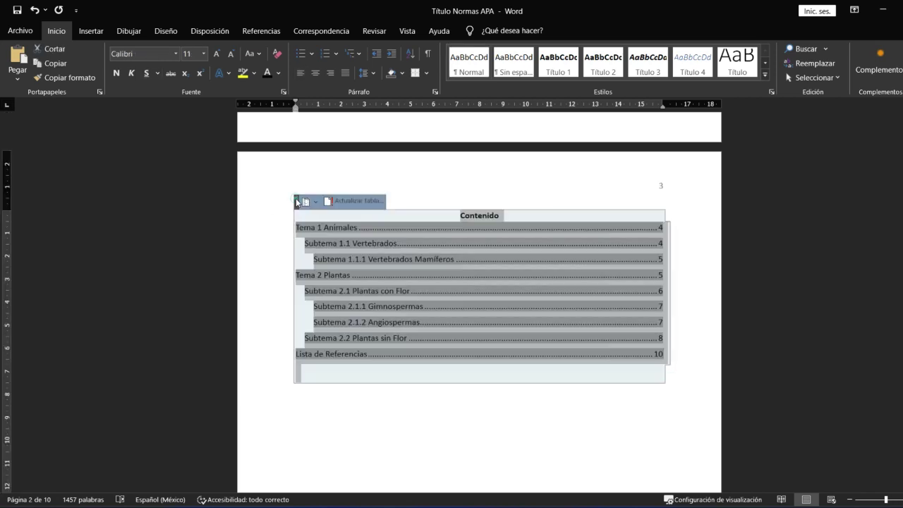
right_click(372, 305)
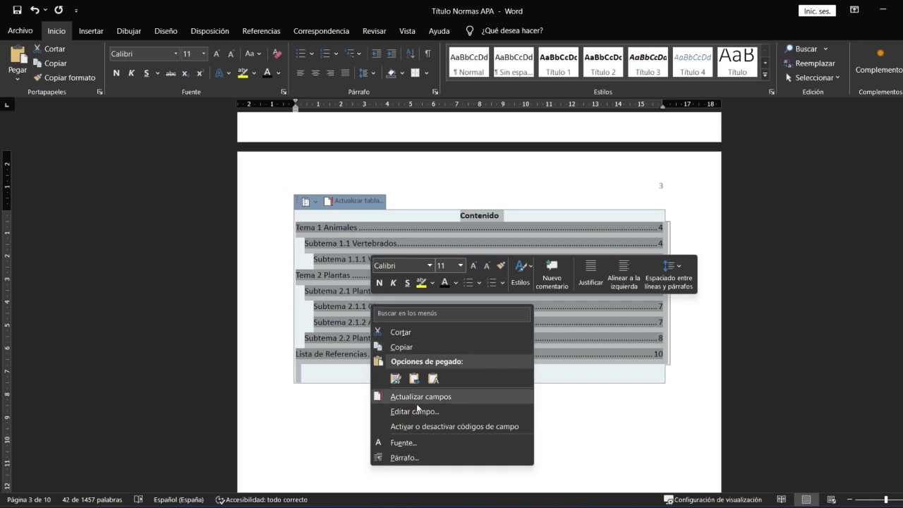
key("Delete")
left_click(518, 298)
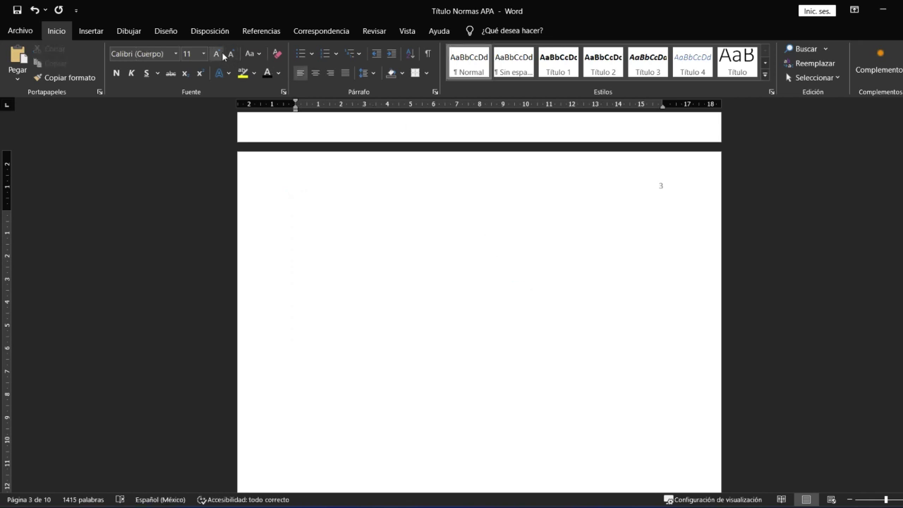
left_click(282, 35)
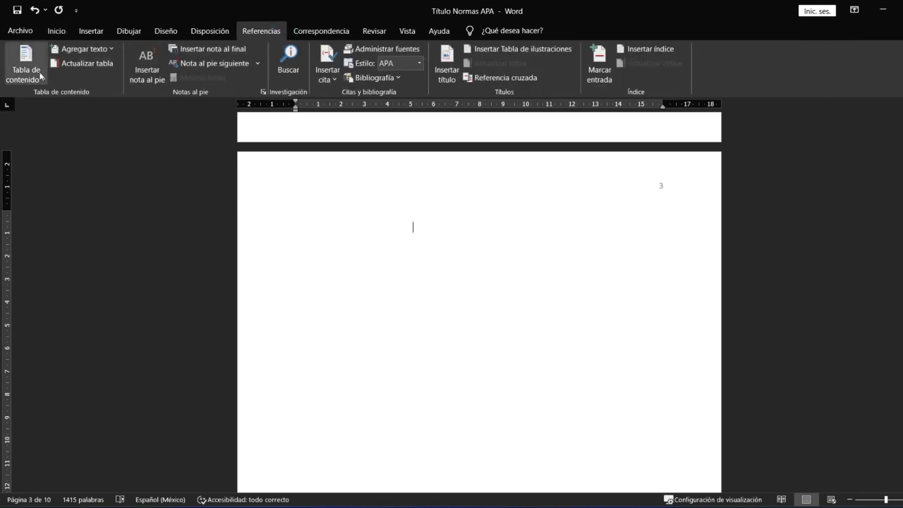
Insert the first automatic table of contents and remove blank lines so it starts page 3
left_click(36, 76)
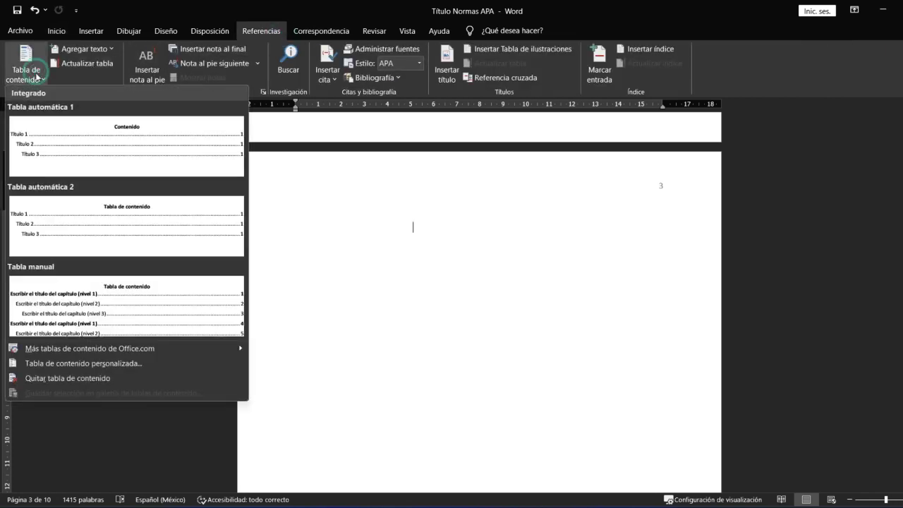
left_click(115, 149)
scroll(451, 265, "up", 10)
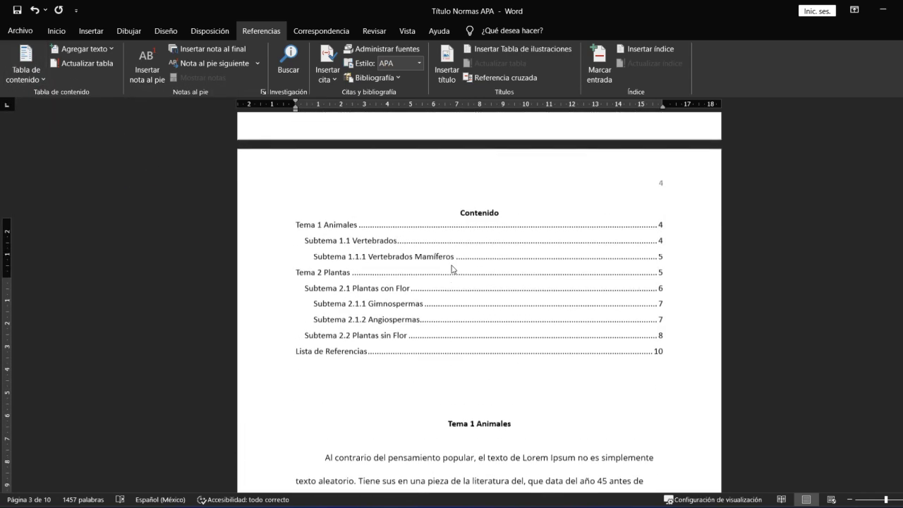
scroll(451, 264, "up", 10)
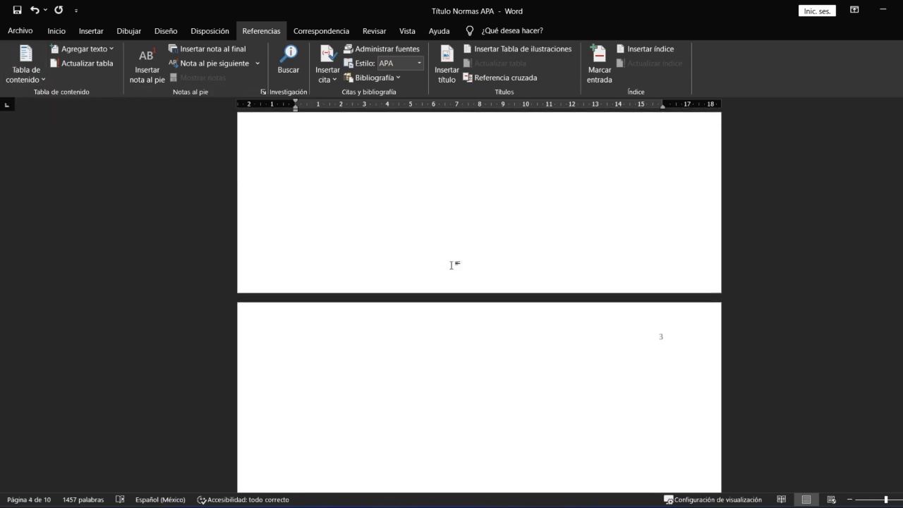
left_click(409, 382)
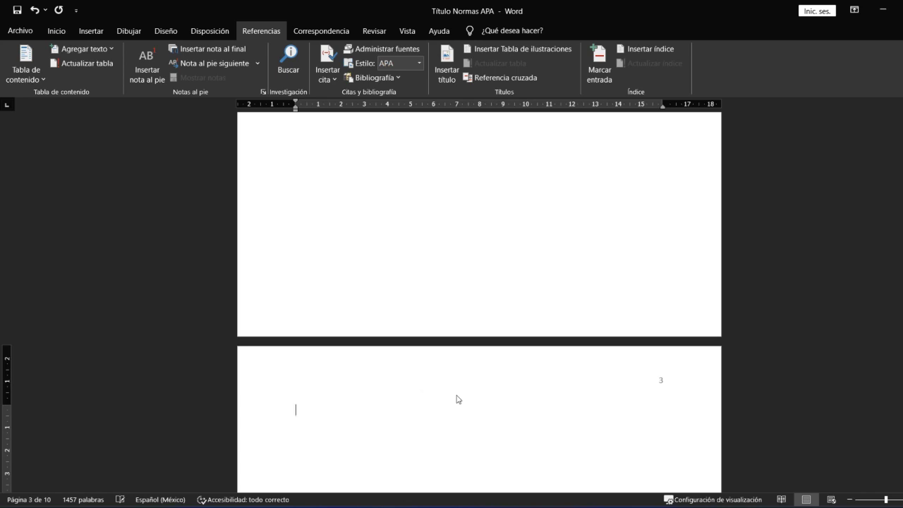
key("Delete")
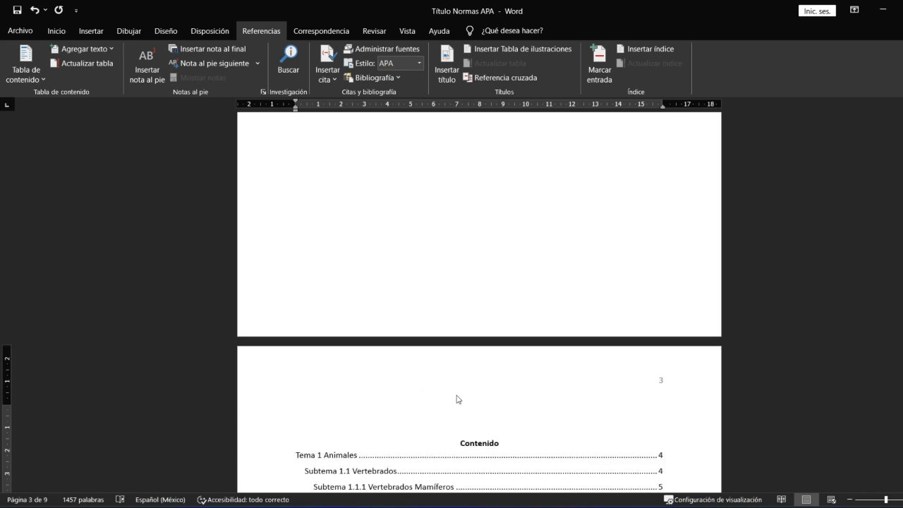
key("Delete")
Add a page break after the table of contents so Tema 1 Animales begins page 4
scroll(456, 399, "down", 3)
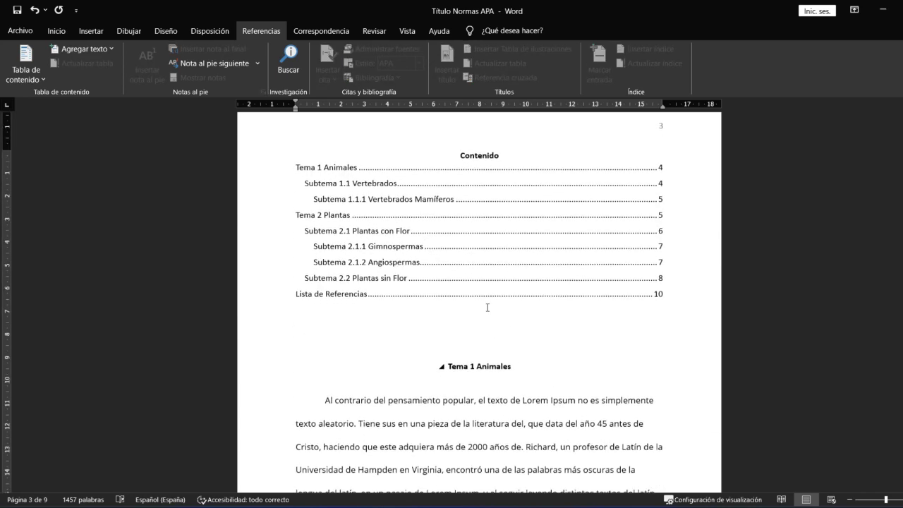
left_click(486, 307)
key("ctrl+Return")
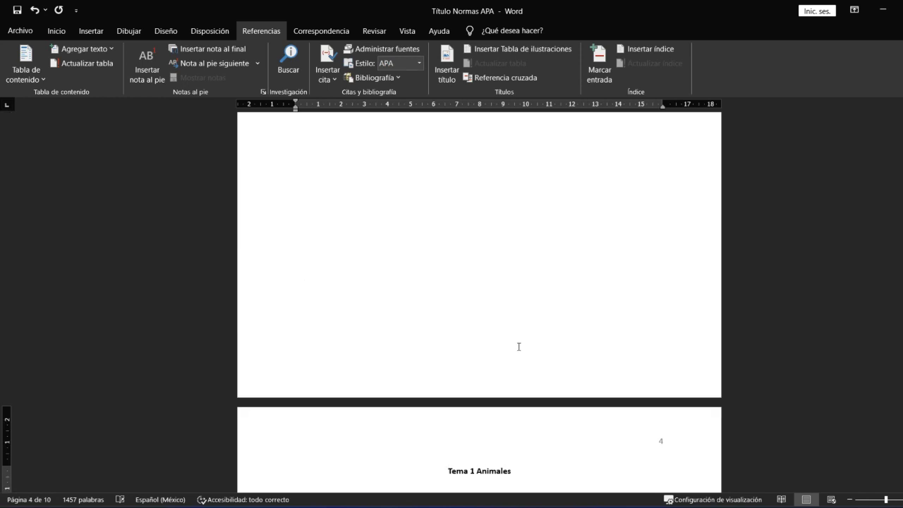
scroll(570, 360, "down", 1)
scroll(570, 358, "up", 3)
scroll(570, 357, "up", 4)
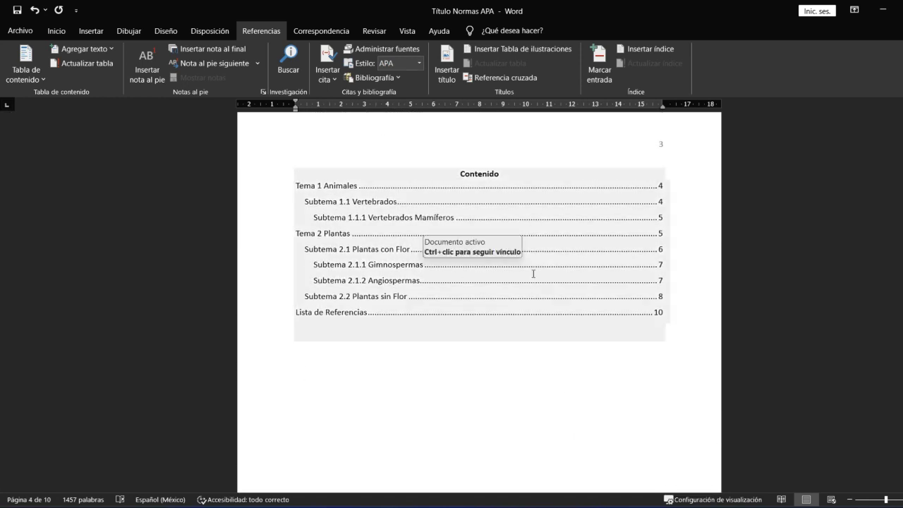
scroll(590, 302, "up", 1)
left_click(451, 435)
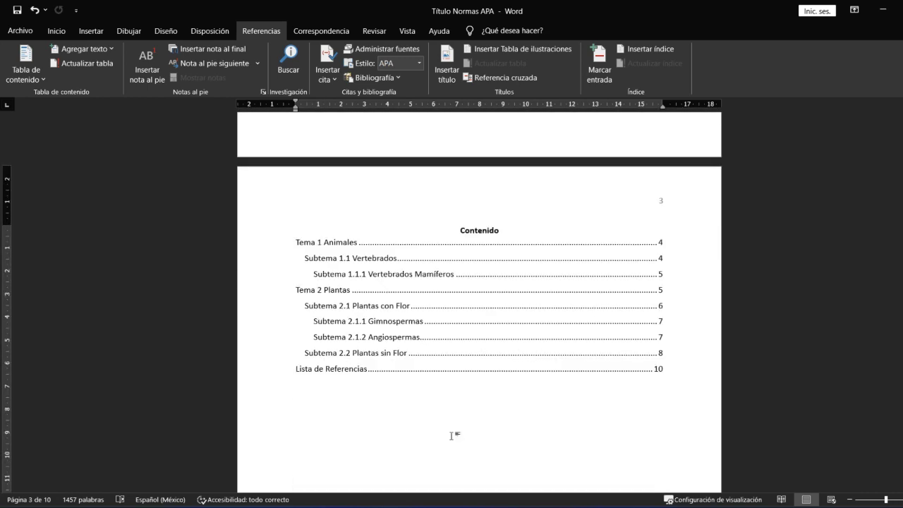
scroll(451, 435, "down", 8)
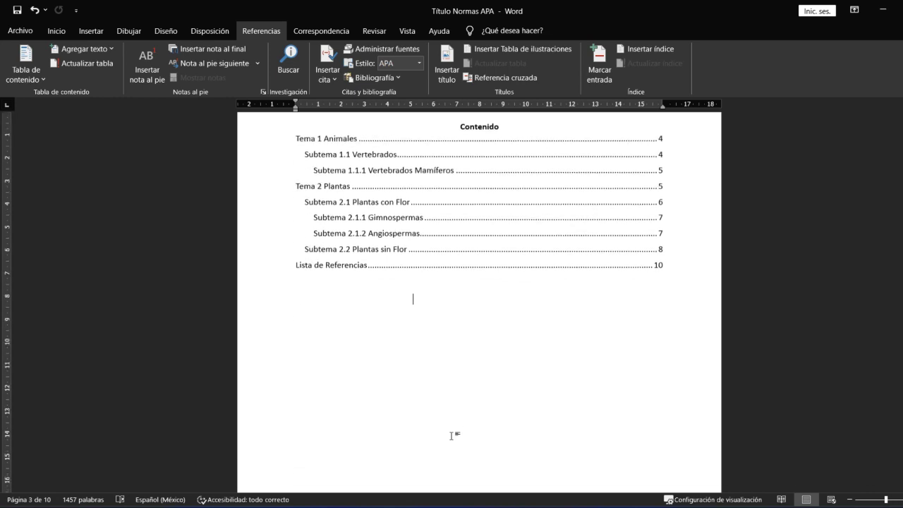
scroll(451, 438, "down", 3)
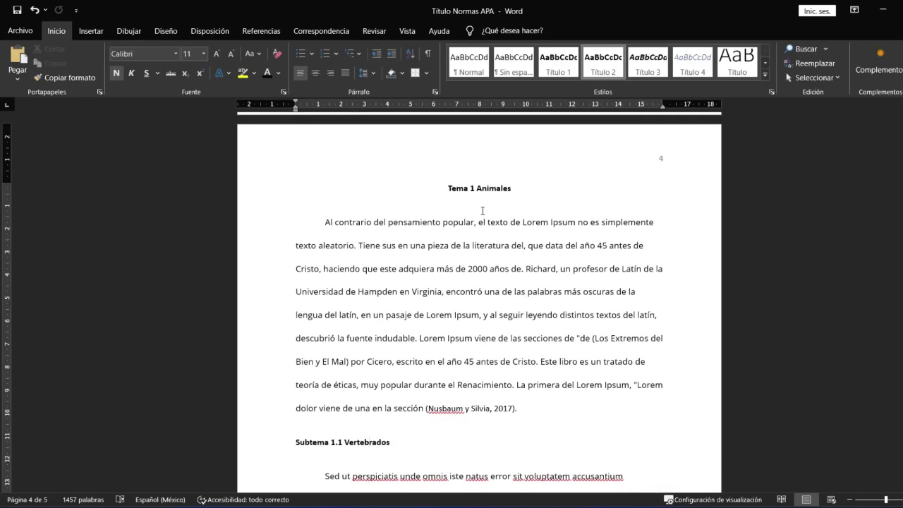
left_click(487, 187)
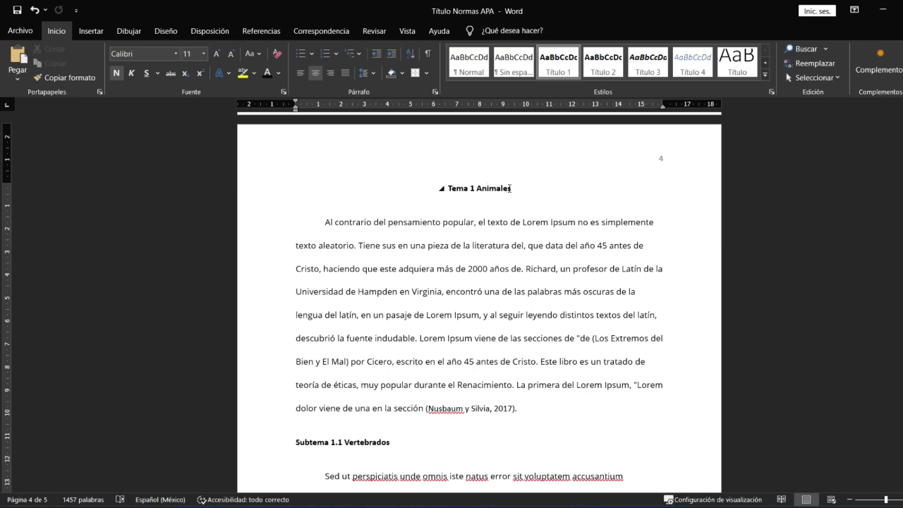
left_click(359, 439)
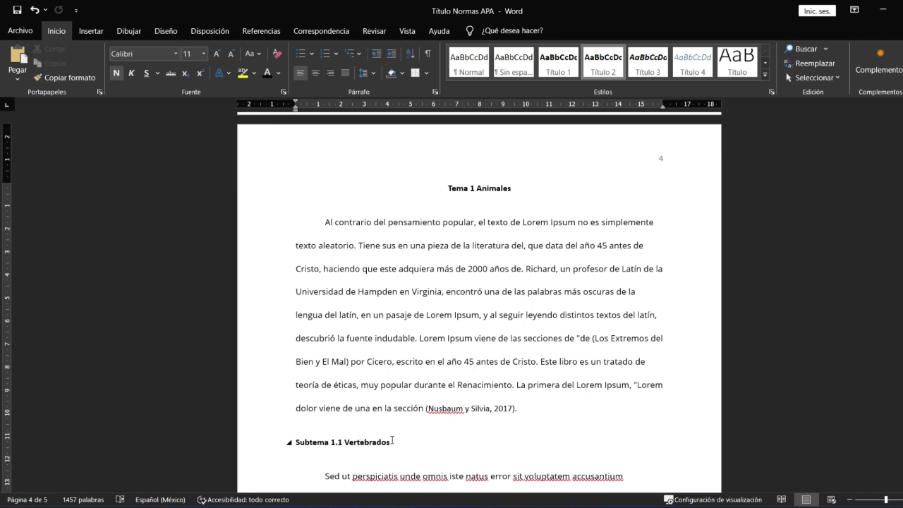
scroll(392, 441, "down", 2)
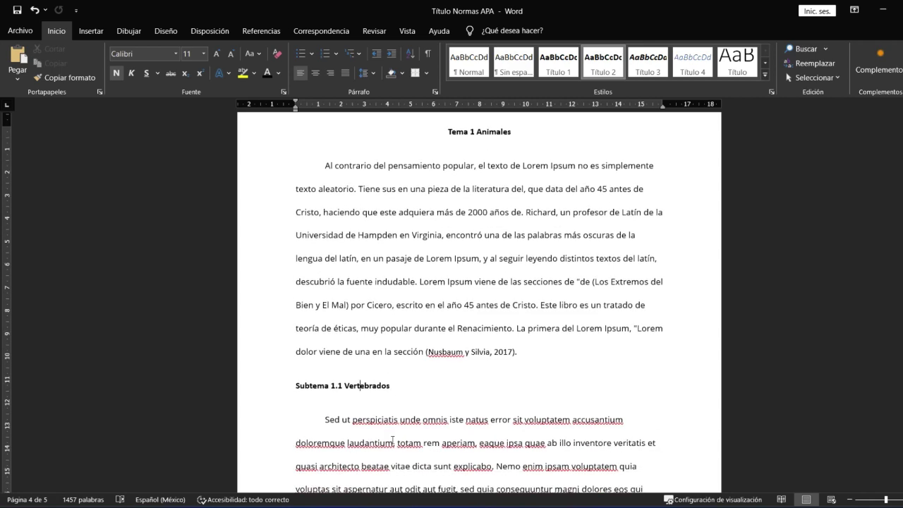
scroll(392, 441, "down", 1)
scroll(392, 441, "down", 2)
scroll(392, 441, "down", 4)
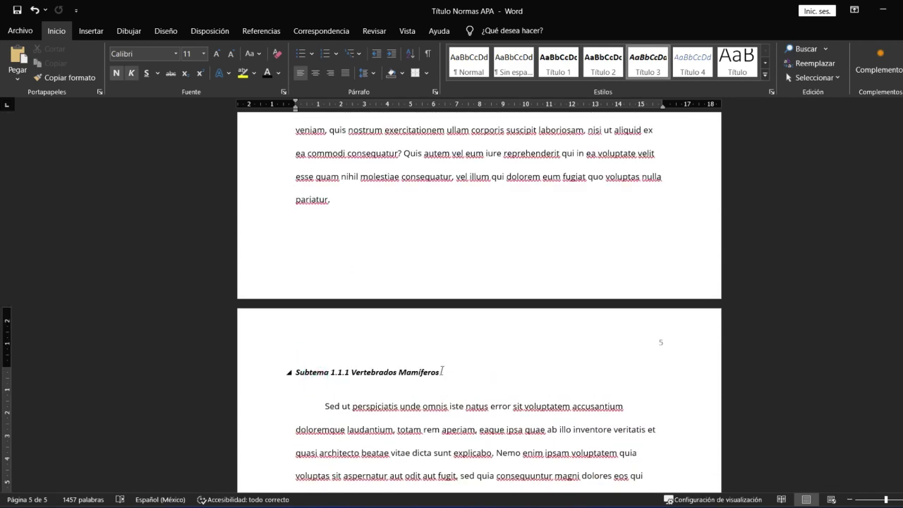
left_click(312, 371)
left_click(431, 371)
scroll(536, 246, "up", 1)
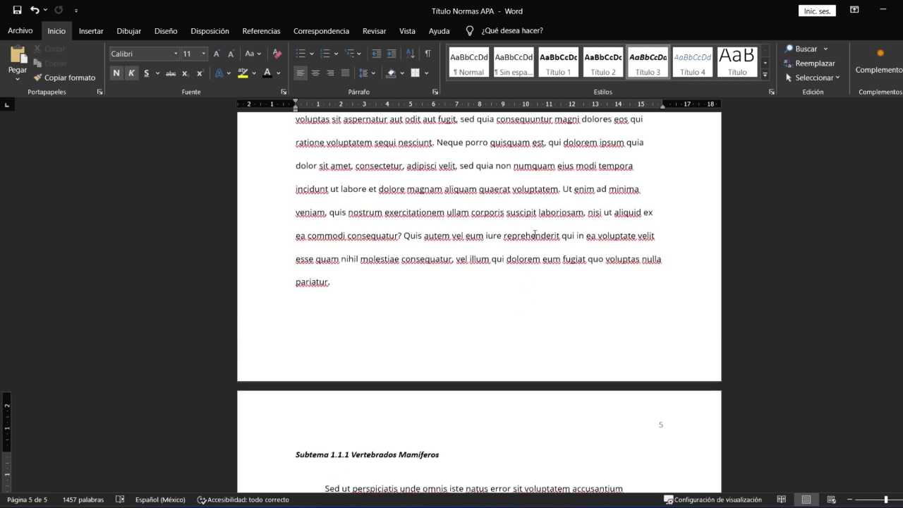
scroll(543, 234, "up", 3)
scroll(535, 225, "up", 2)
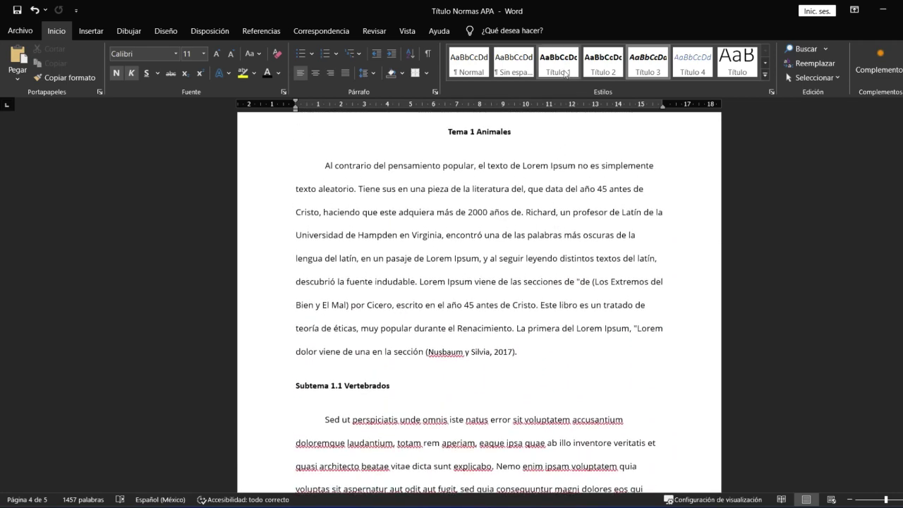
left_click(488, 132)
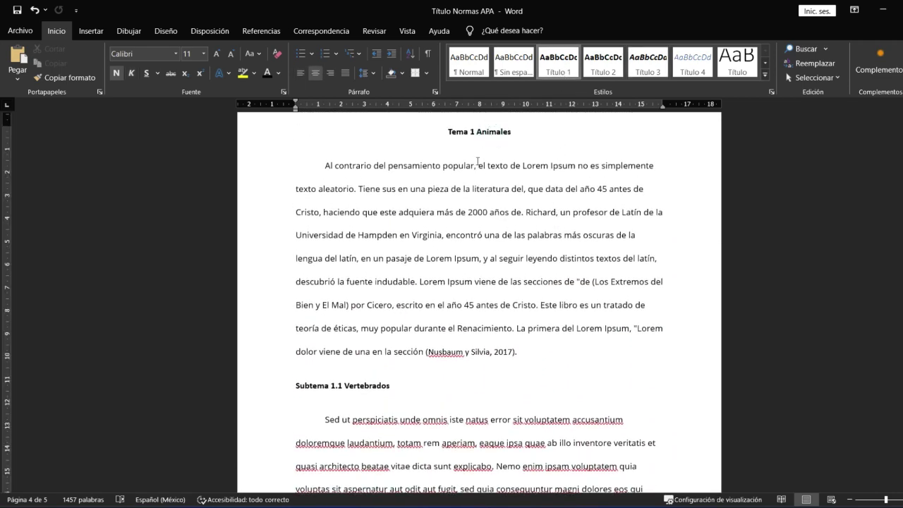
left_click(340, 385)
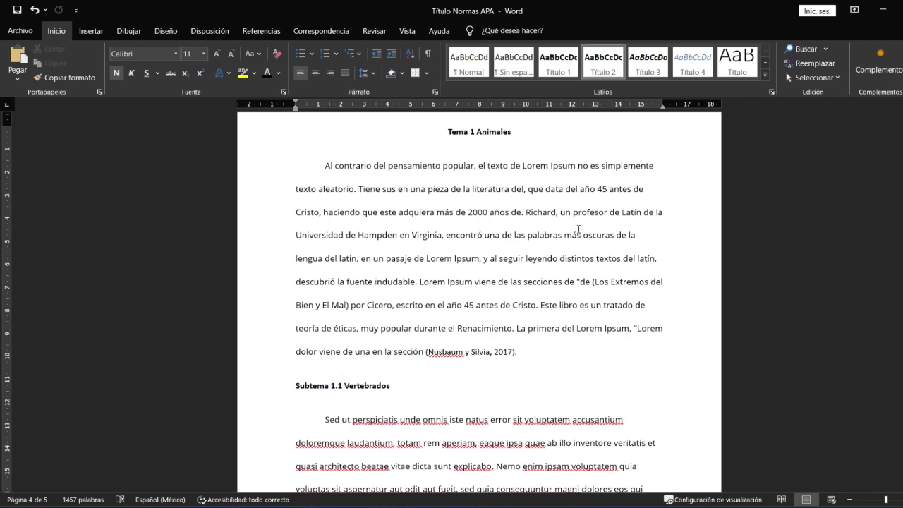
scroll(390, 409, "down", 10)
left_click(363, 432)
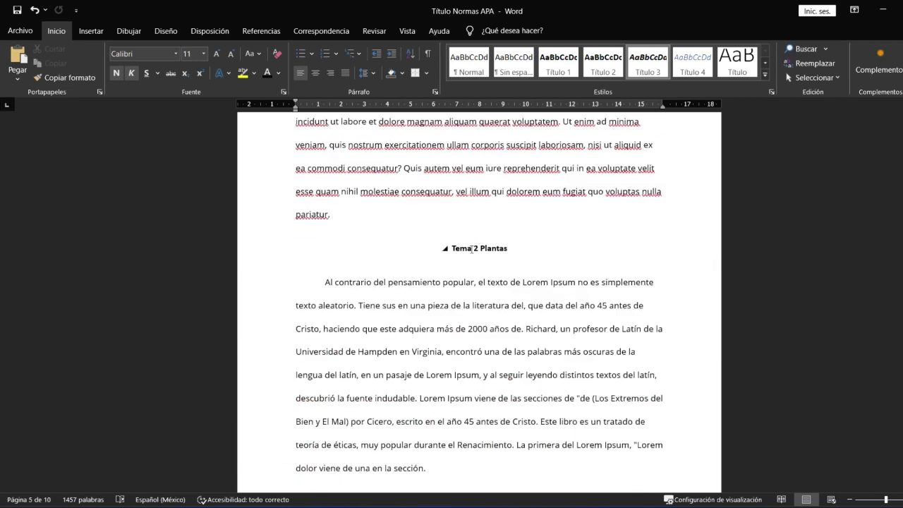
left_click(471, 248)
scroll(489, 282, "down", 3)
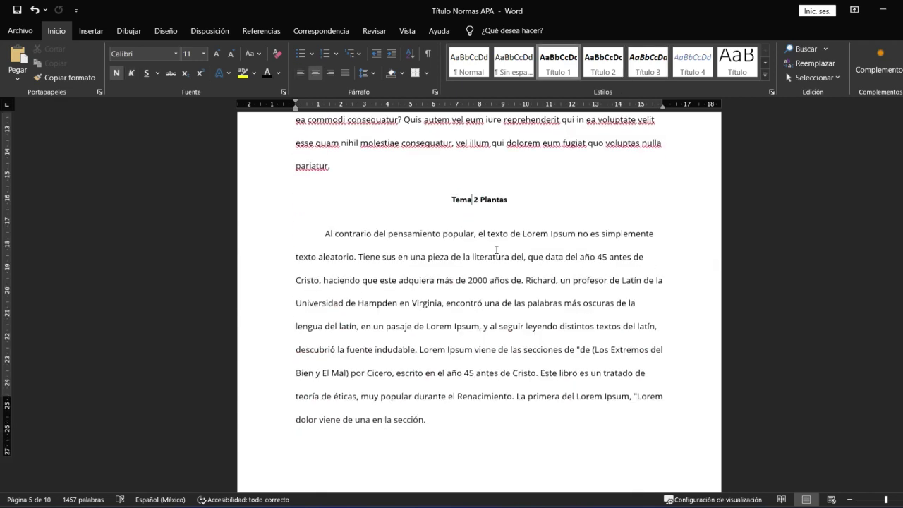
scroll(489, 282, "down", 3)
left_click(344, 274)
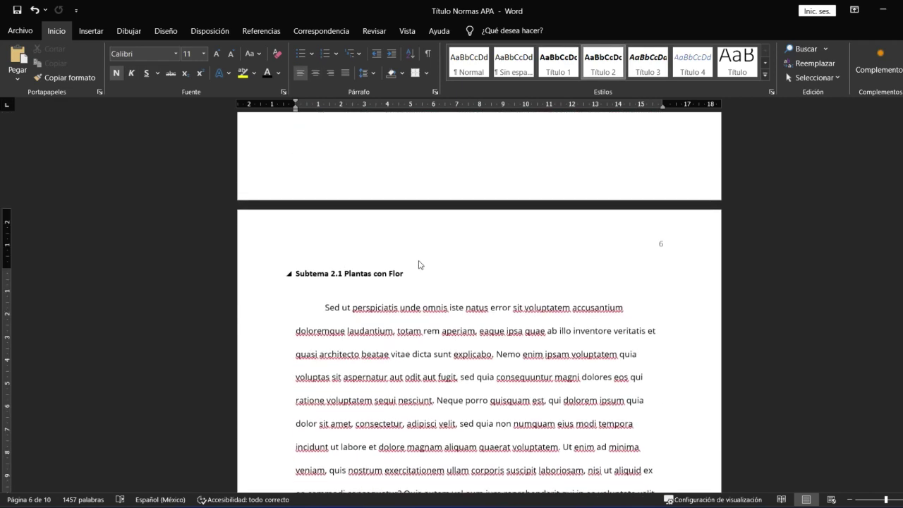
scroll(393, 275, "down", 8)
left_click(381, 287)
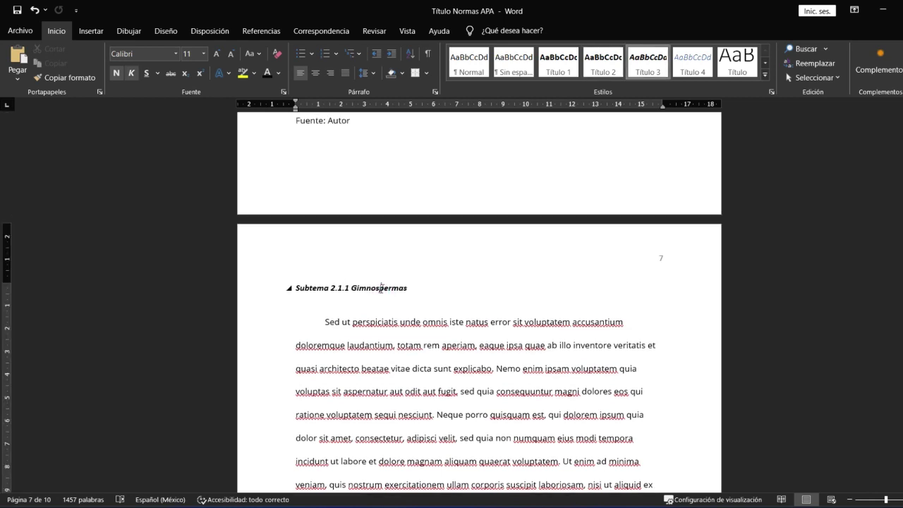
right_click(561, 75)
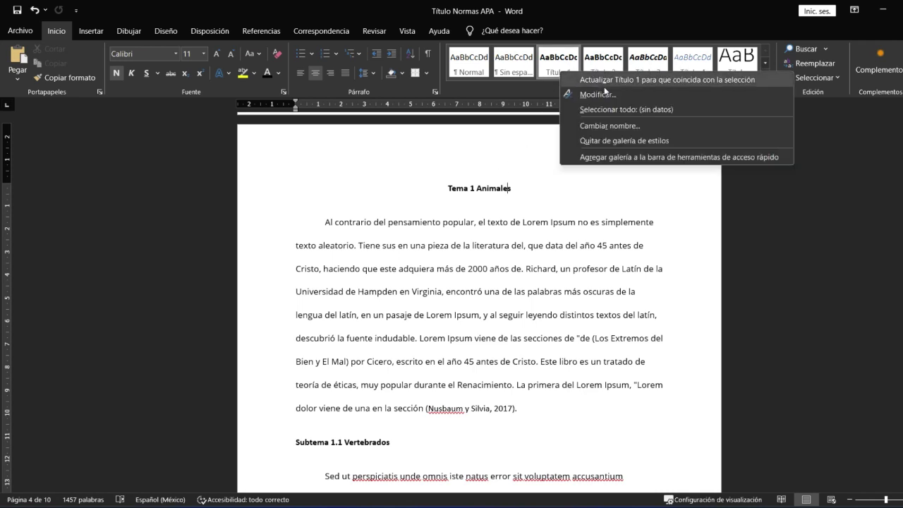
left_click(600, 98)
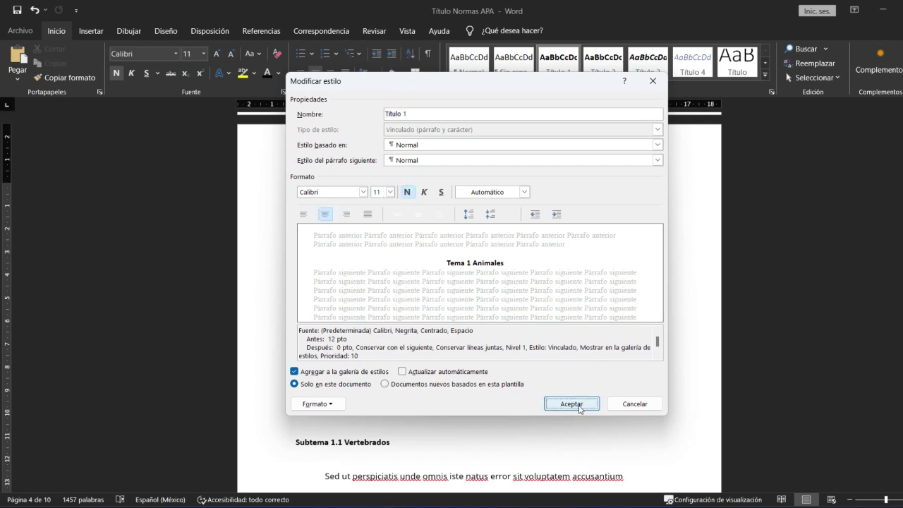
left_click(571, 402)
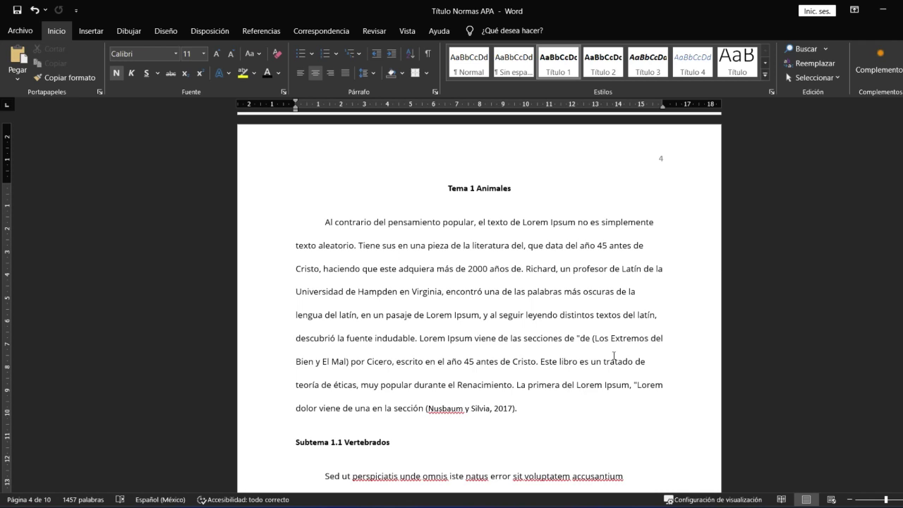
left_click(397, 434)
scroll(436, 357, "down", 3)
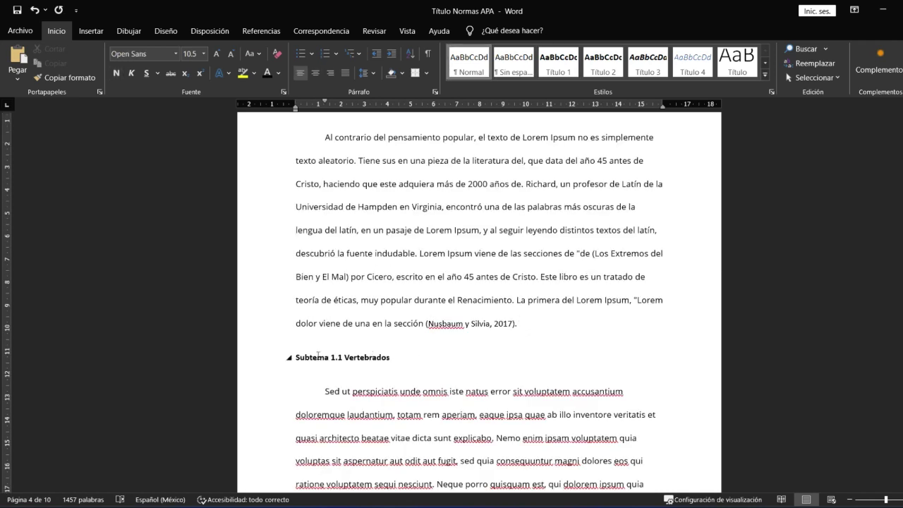
left_click(317, 356)
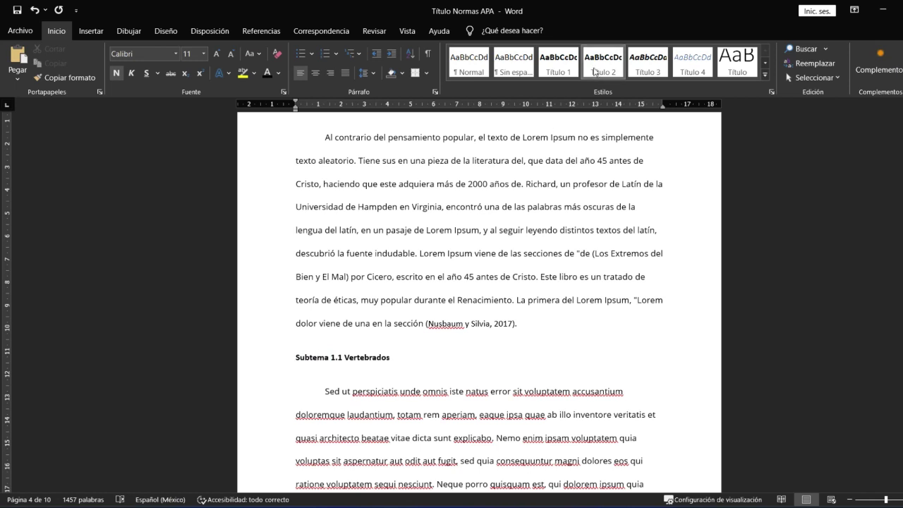
Review and accept the Título 2 style settings in the Modify Style dialog
right_click(594, 72)
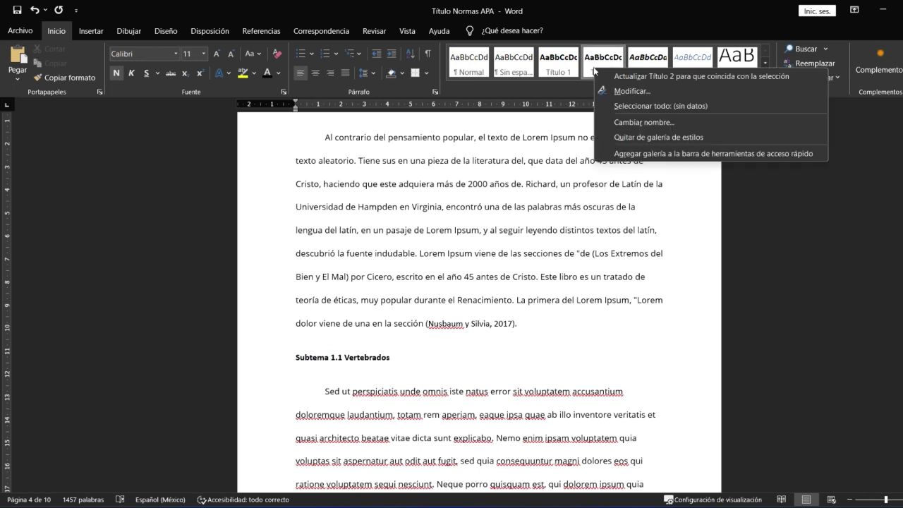
left_click(631, 92)
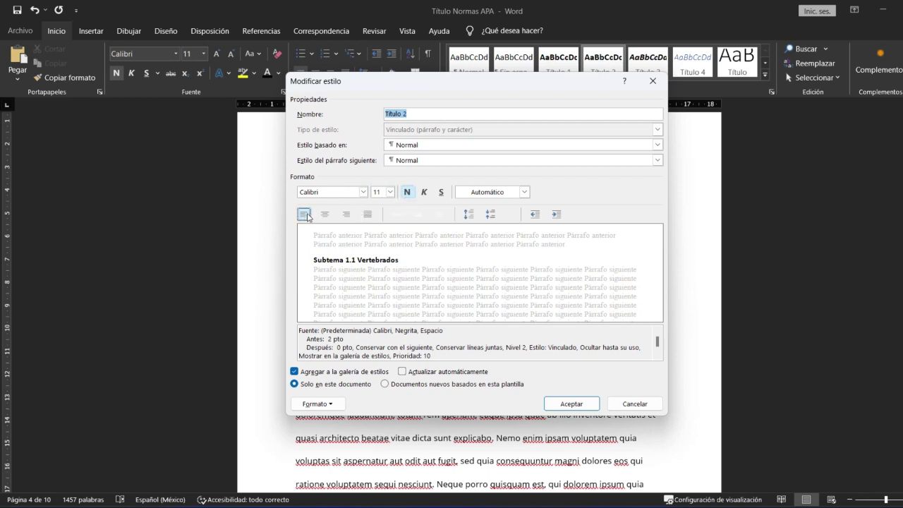
left_click(569, 404)
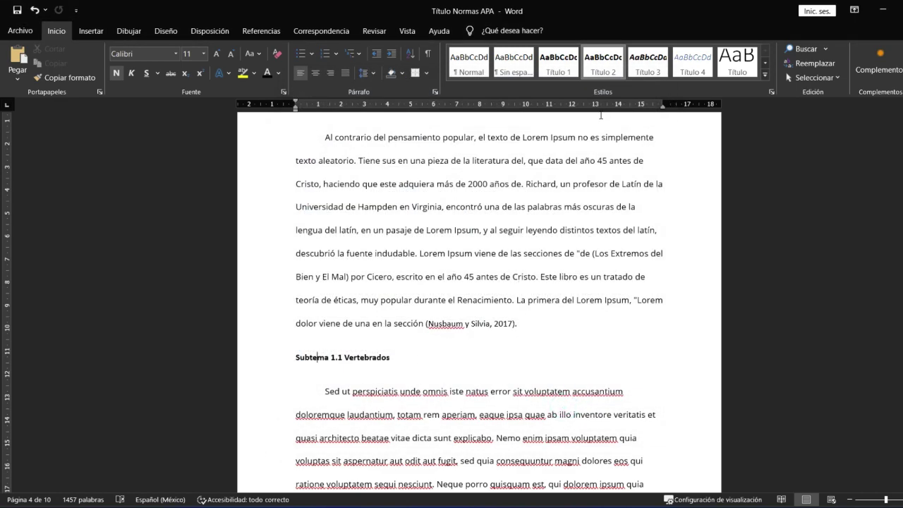
scroll(508, 339, "down", 6)
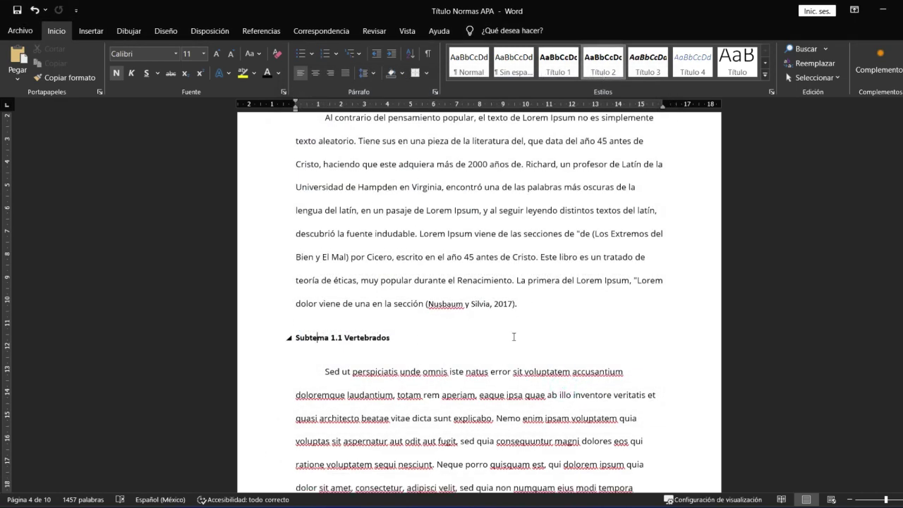
scroll(381, 274, "down", 5)
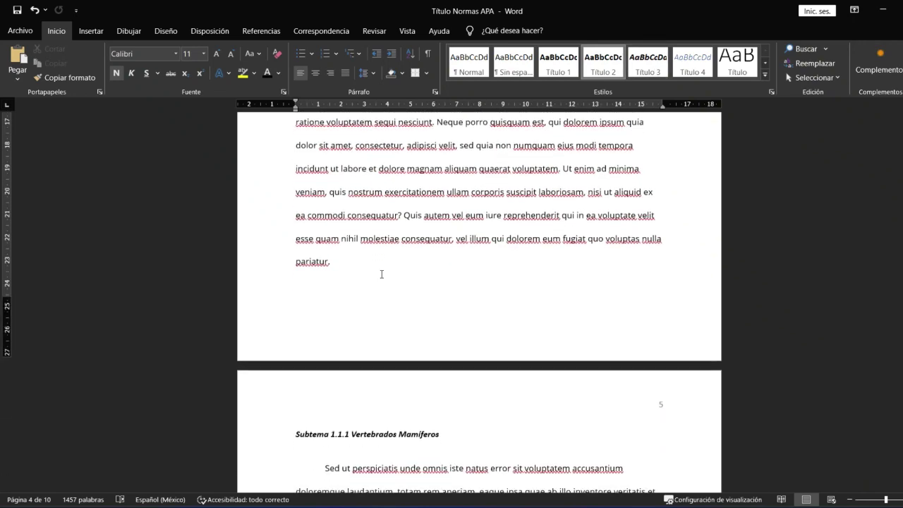
Set Título 3 to black bold italic Calibri 11, matching the Subtema 1.1.1 heading
left_click(399, 319)
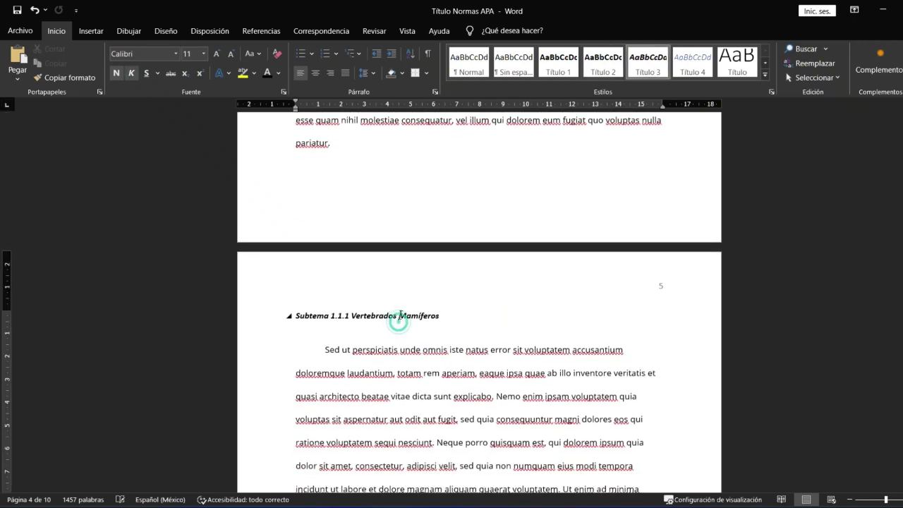
right_click(646, 70)
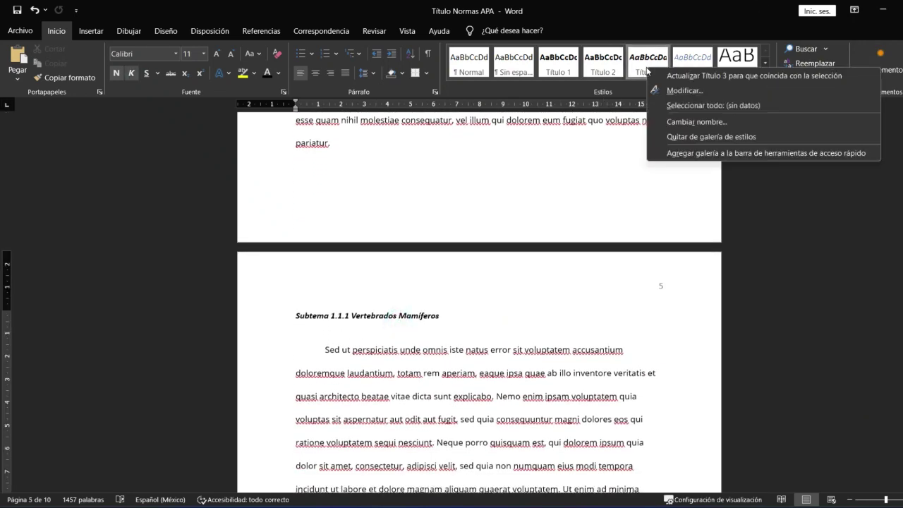
left_click(674, 91)
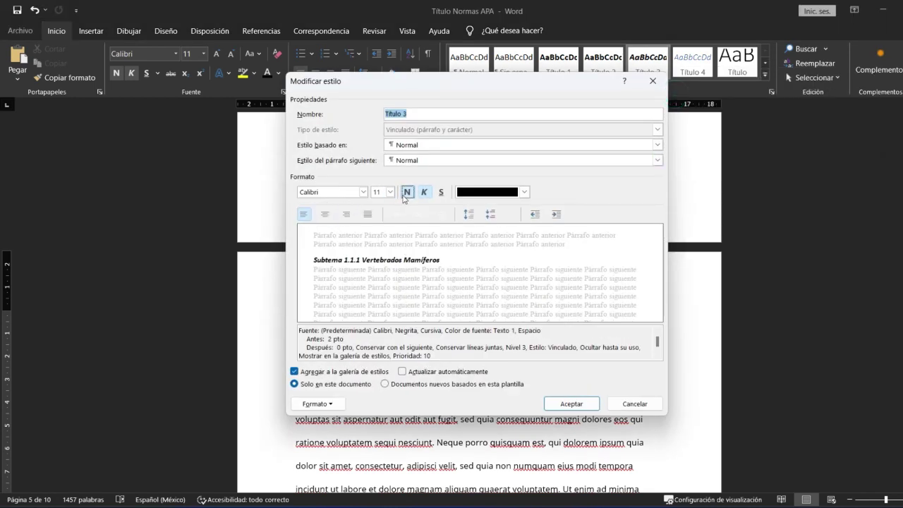
left_click(571, 405)
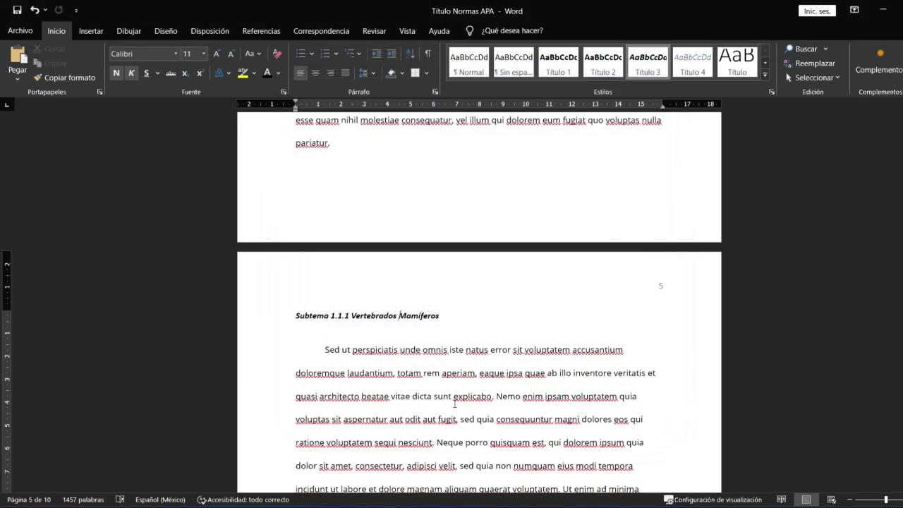
Update the entire table of contents
scroll(494, 409, "up", 2)
scroll(659, 381, "up", 8)
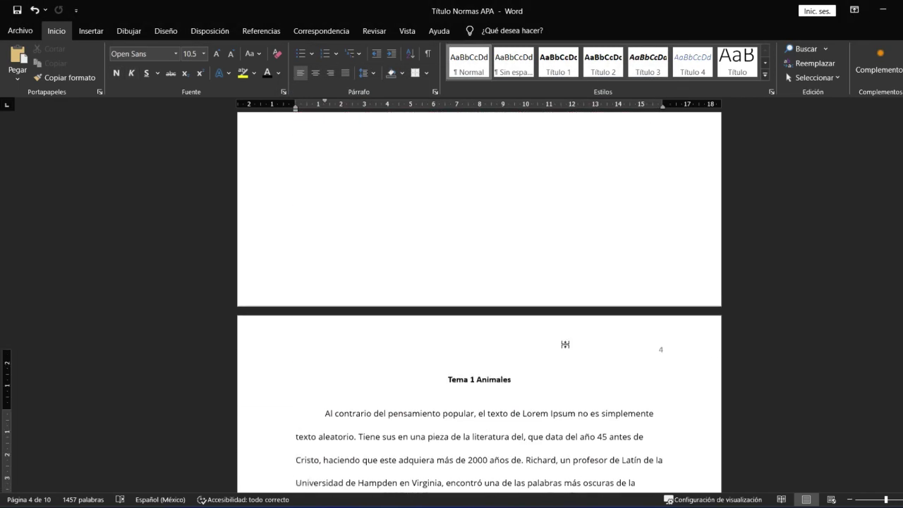
scroll(620, 345, "up", 3)
scroll(565, 344, "up", 4)
scroll(565, 344, "up", 3)
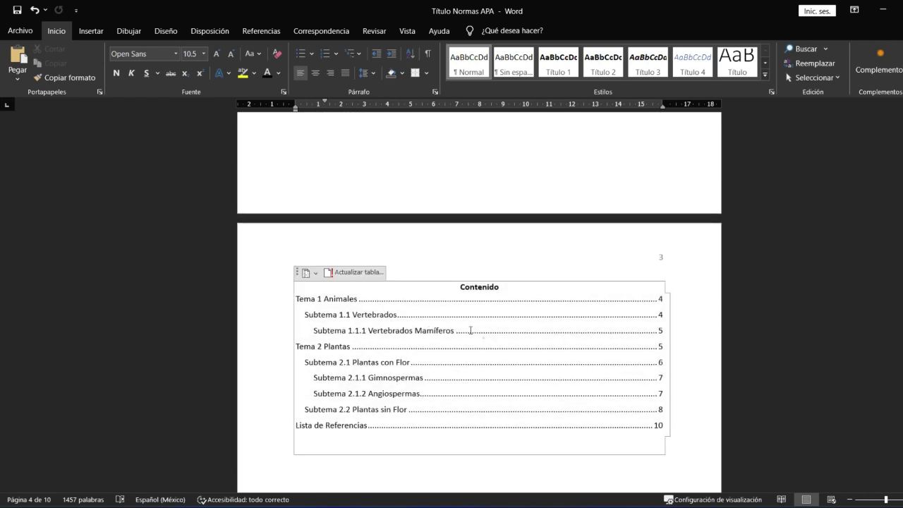
left_click(484, 336)
left_click(362, 272)
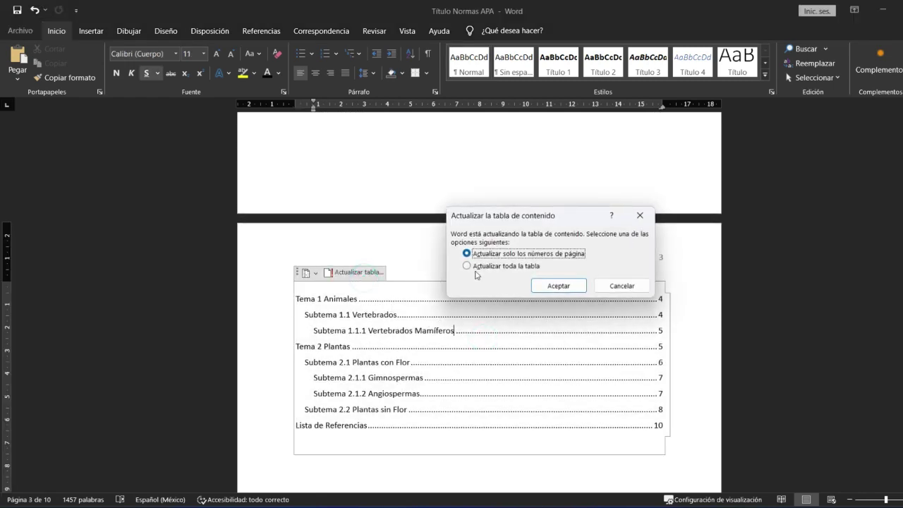
left_click(493, 266)
left_click(555, 287)
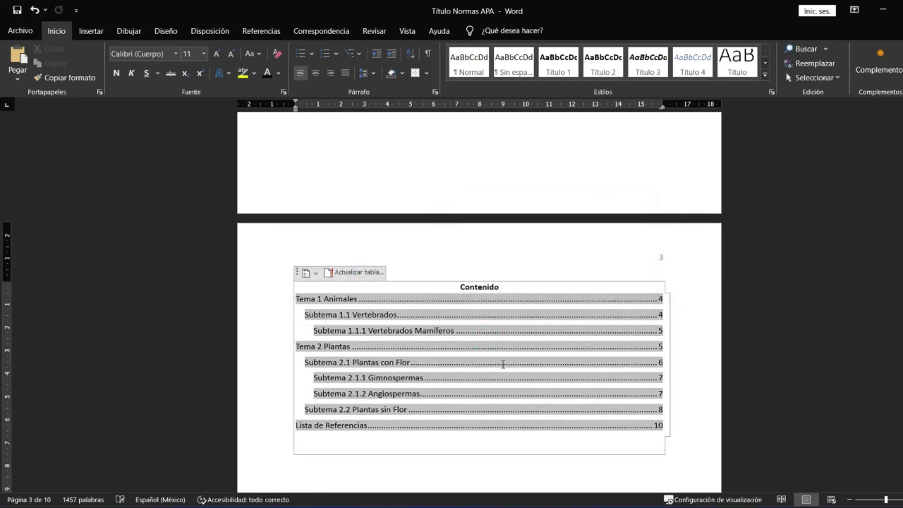
Apply Normal style to the Tema 1 Animales, Subtema 1.1 Vertebrados and Subtema 1.1.1 headings
scroll(501, 363, "down", 2)
scroll(505, 365, "down", 4)
scroll(507, 363, "down", 5)
scroll(504, 304, "up", 2)
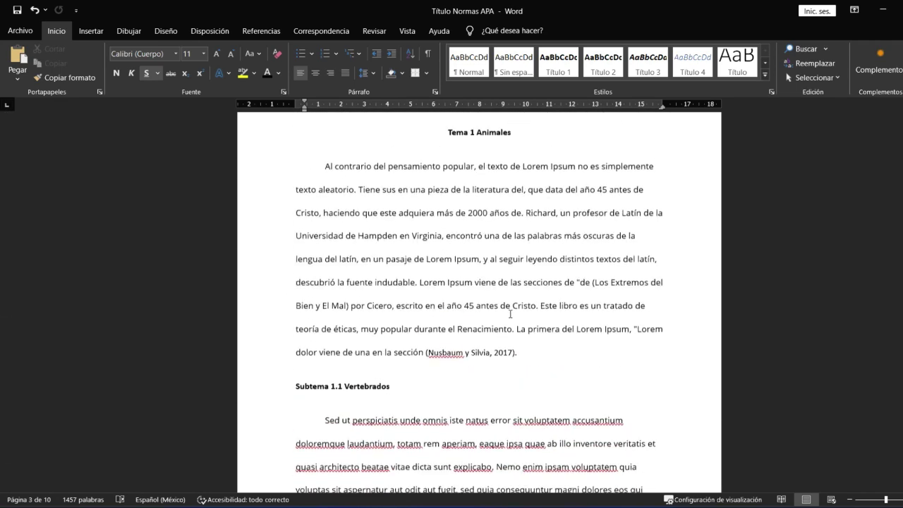
left_click(486, 223)
left_click(469, 62)
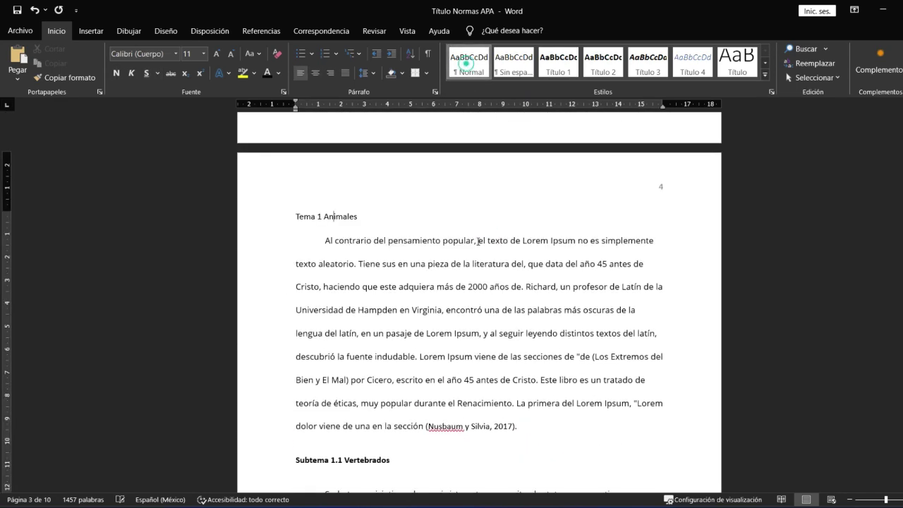
scroll(424, 296, "down", 2)
left_click(348, 318)
key("ctrl+shift+n")
scroll(348, 315, "down", 2)
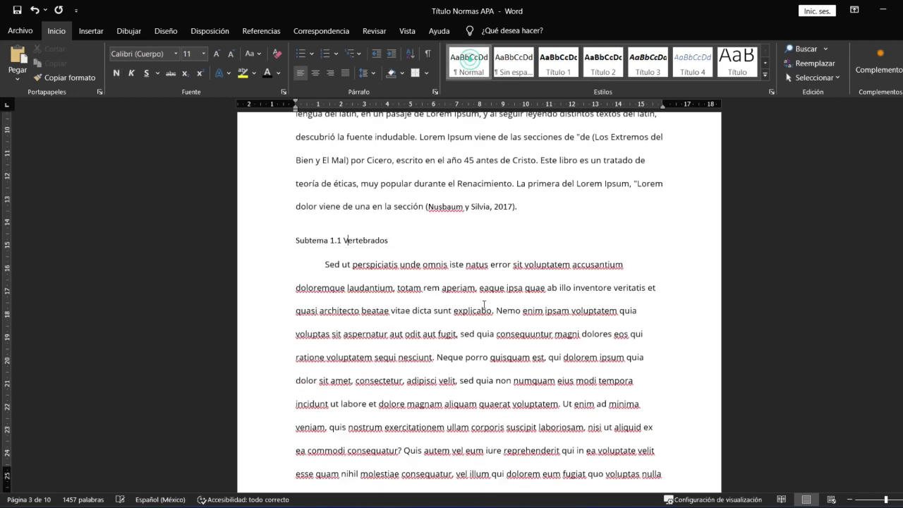
scroll(397, 342, "down", 4)
scroll(381, 359, "down", 1)
left_click(373, 374)
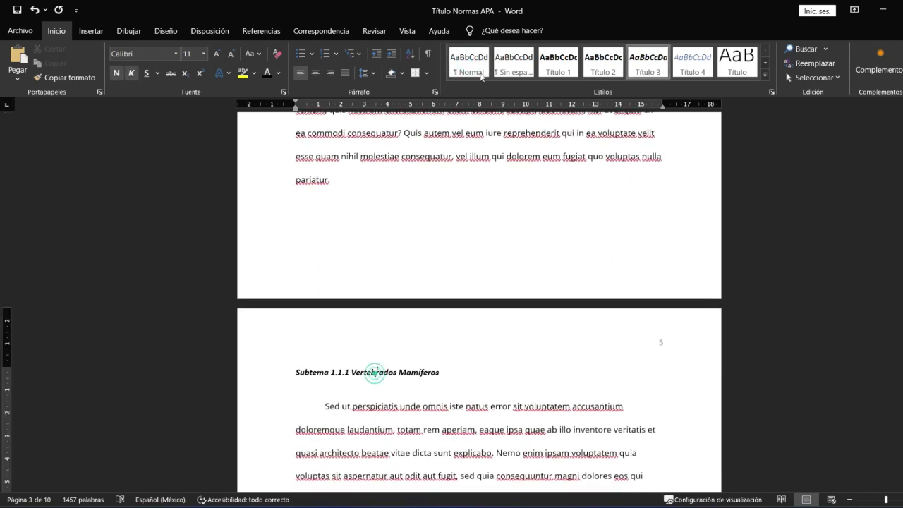
left_click(469, 62)
Rebuild the whole table of contents again so it now begins at Tema 2 Plantas
scroll(487, 249, "up", 4)
scroll(488, 253, "up", 5)
scroll(487, 253, "up", 3)
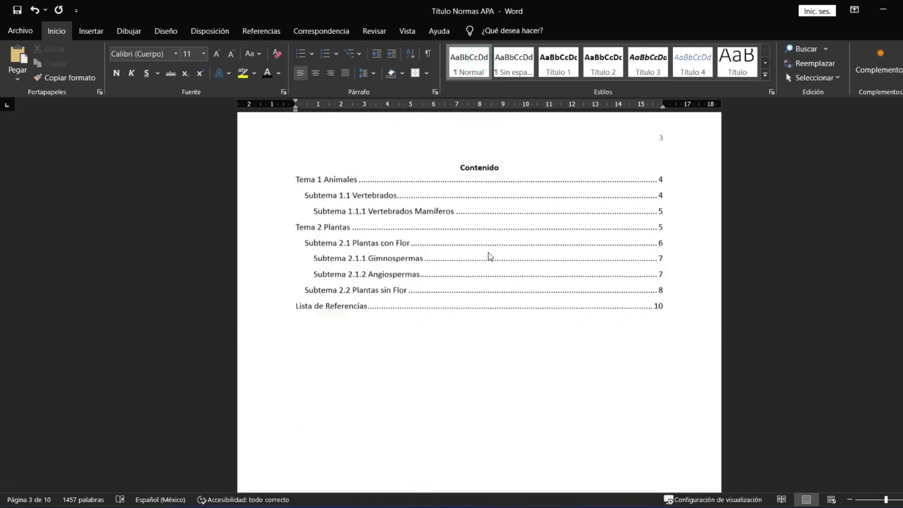
scroll(480, 296, "up", 1)
left_click(466, 358)
left_click(357, 329)
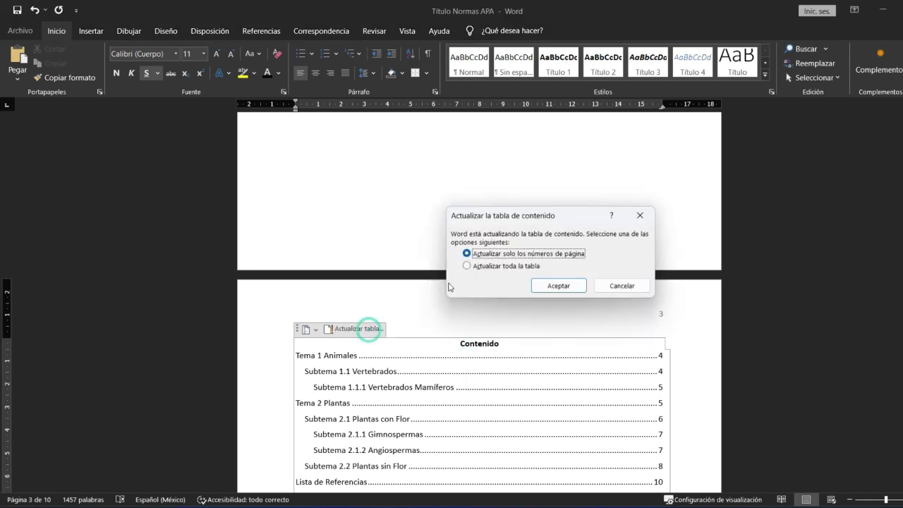
left_click(503, 266)
left_click(553, 287)
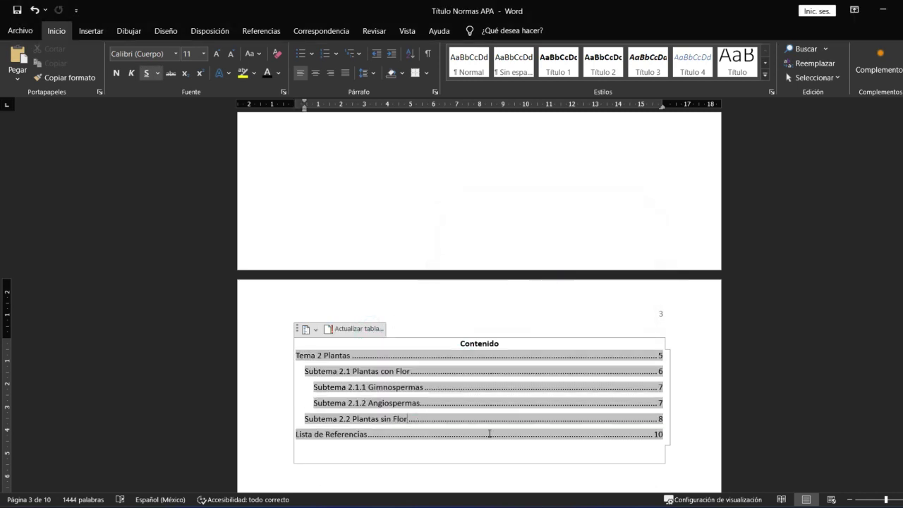
left_click(674, 420)
Apply the Título 1 style to the Tema 1 Animales heading
scroll(693, 412, "down", 5)
scroll(673, 393, "down", 5)
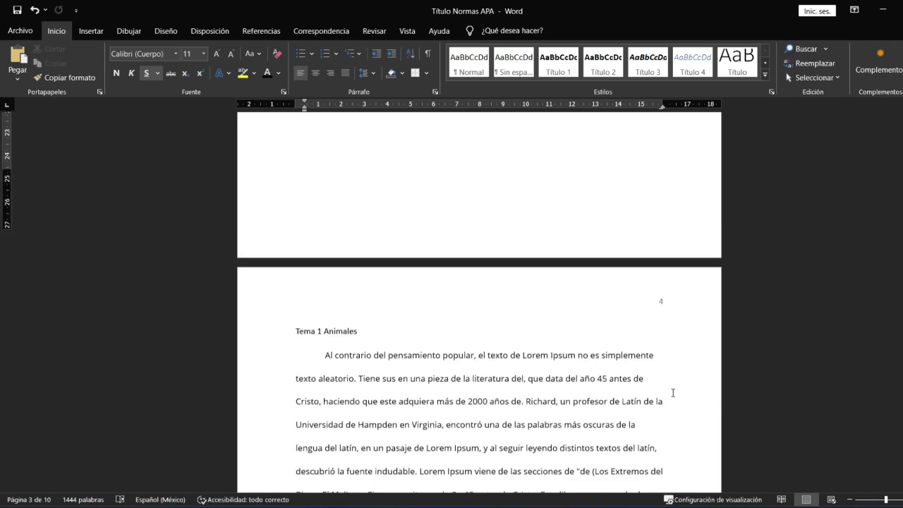
scroll(673, 392, "down", 3)
scroll(568, 286, "up", 2)
left_click(332, 215)
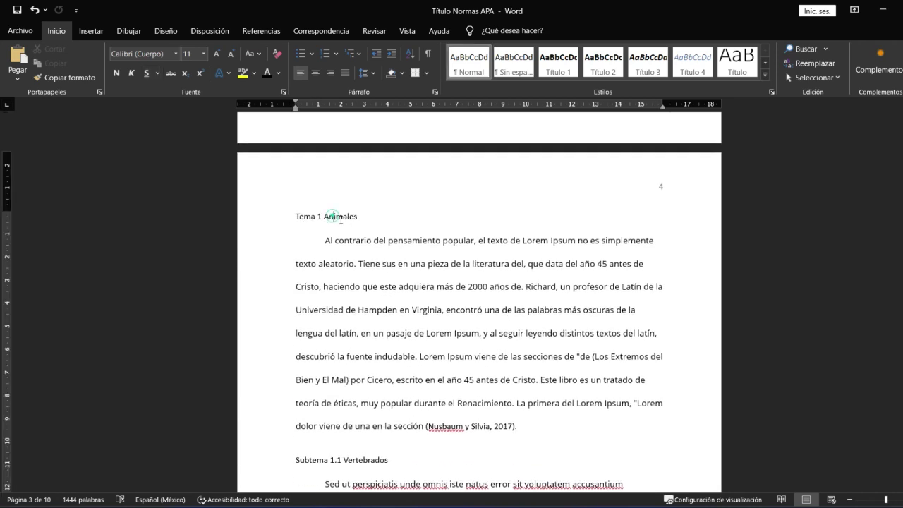
left_click(558, 62)
Apply Título 2 to Subtema 1.1 Vertebrados and Título 3 to Subtema 1.1.1 Mamíferos
scroll(478, 323, "down", 1)
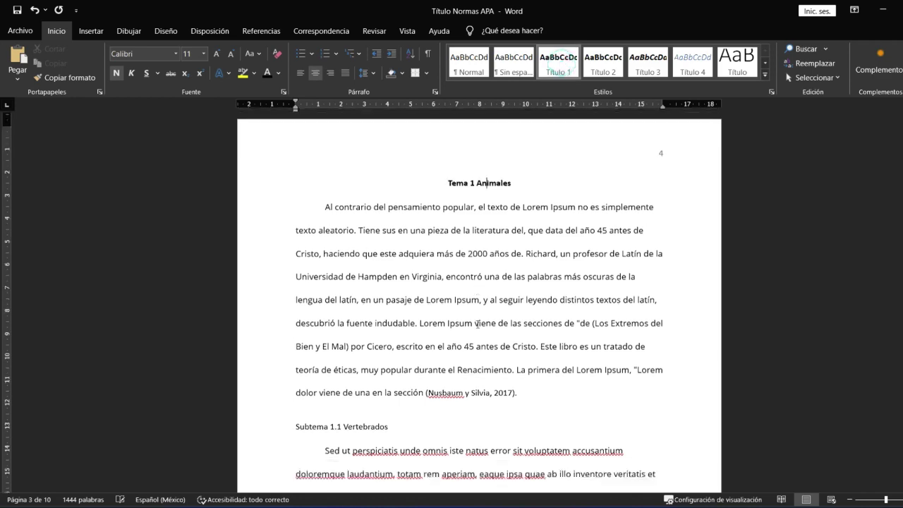
scroll(477, 323, "down", 1)
left_click(348, 374)
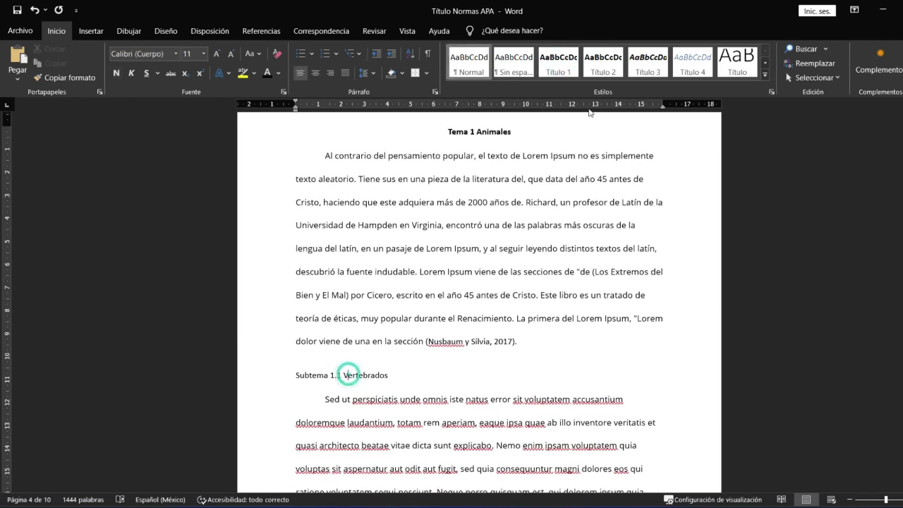
left_click(603, 62)
scroll(555, 228, "down", 3)
scroll(555, 227, "down", 6)
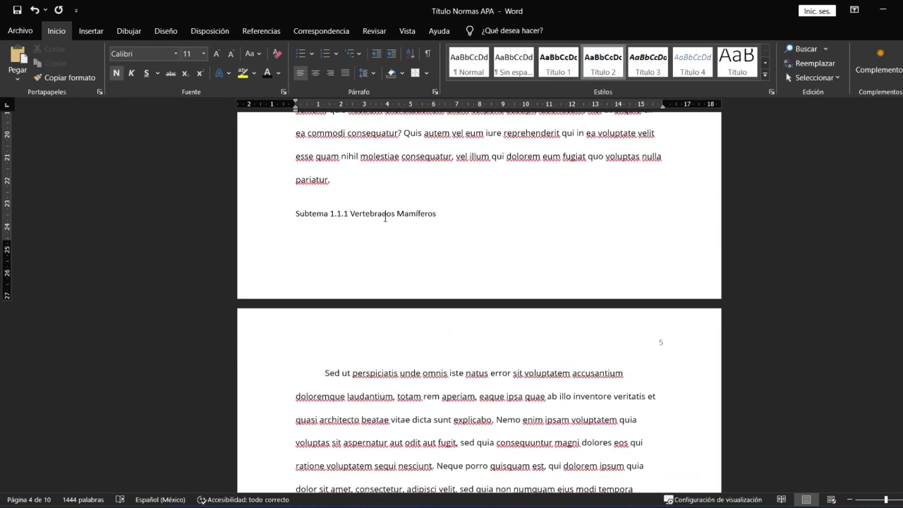
left_click(383, 215)
left_click(632, 63)
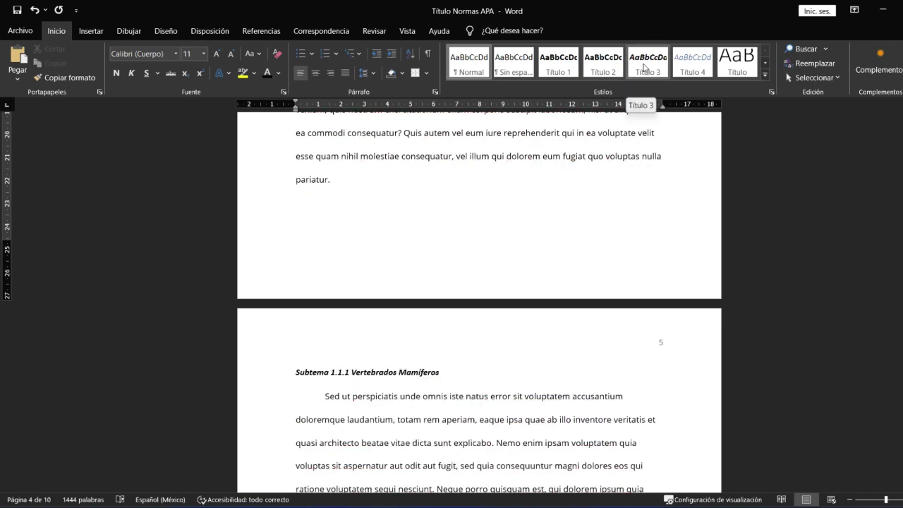
scroll(470, 367, "up", 10)
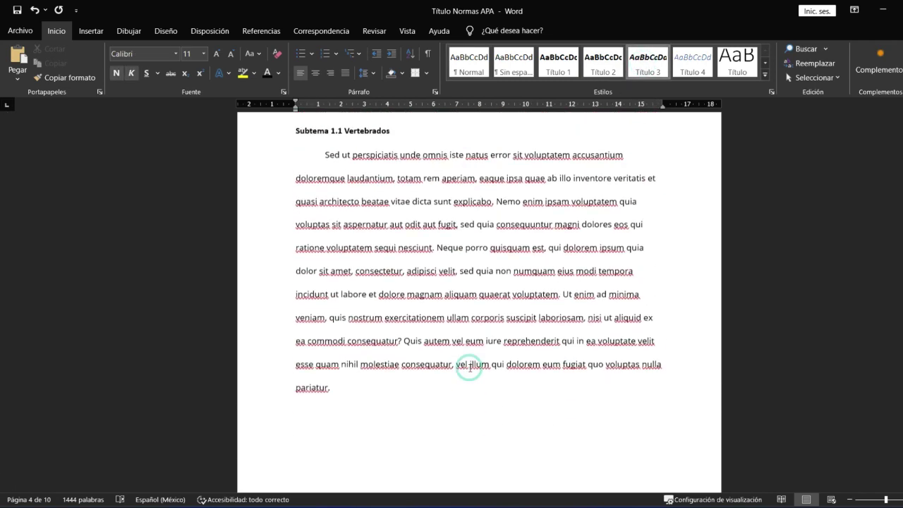
scroll(470, 367, "up", 10)
scroll(468, 370, "up", 5)
scroll(469, 369, "up", 5)
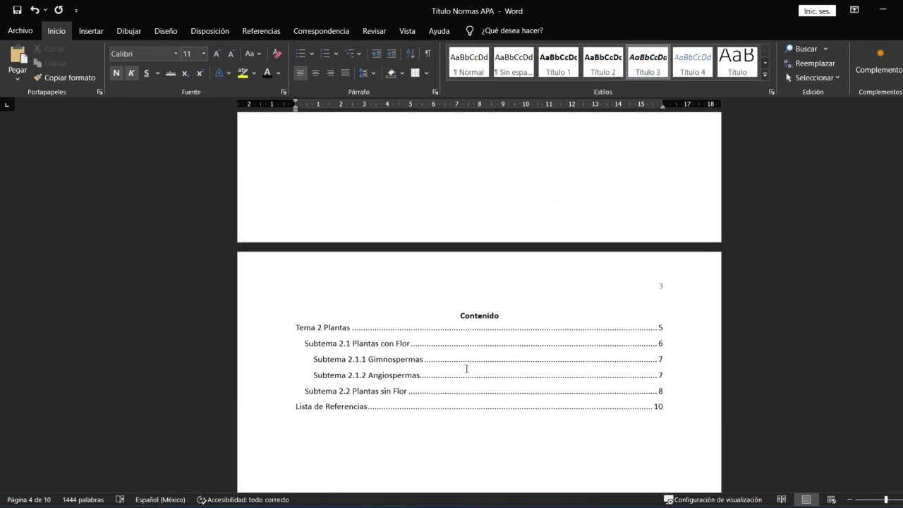
Rebuild the entire table of contents and jump to the Tema 1 Animales heading on page 4
scroll(469, 371, "down", 1)
left_click(441, 280)
left_click(356, 244)
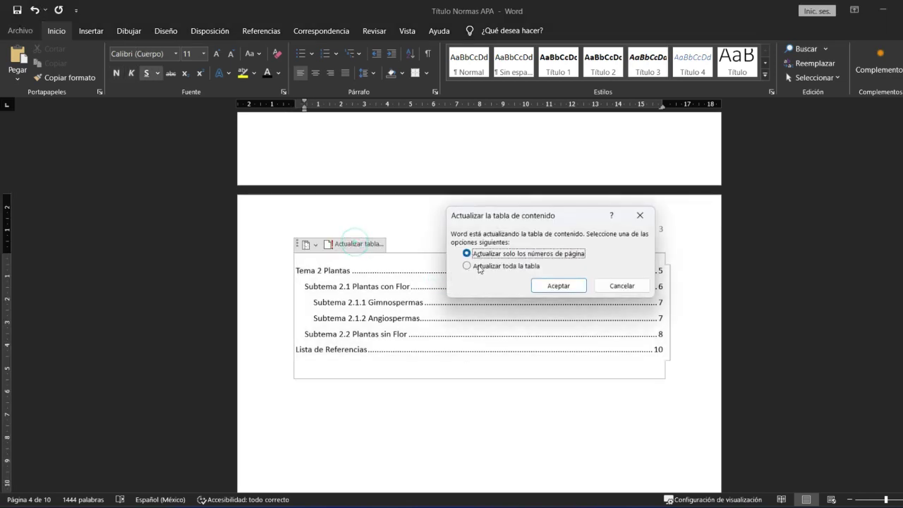
left_click(466, 265)
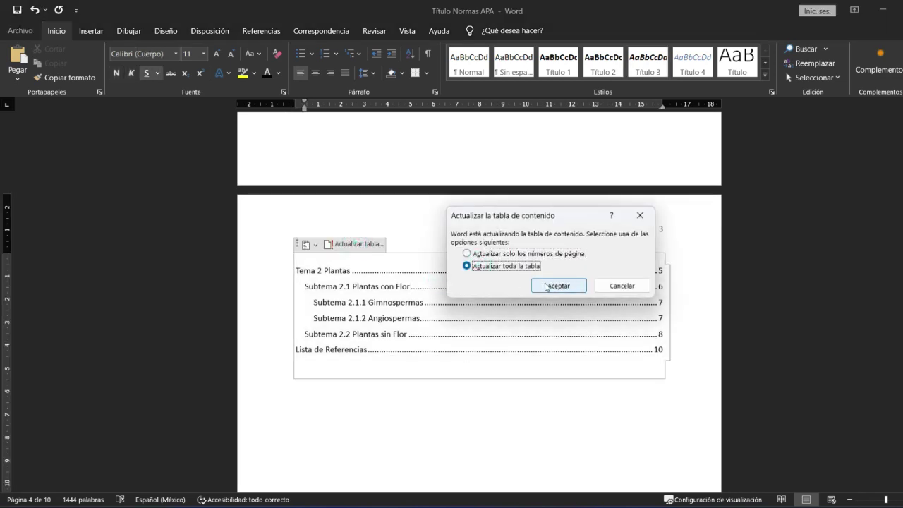
left_click(546, 286)
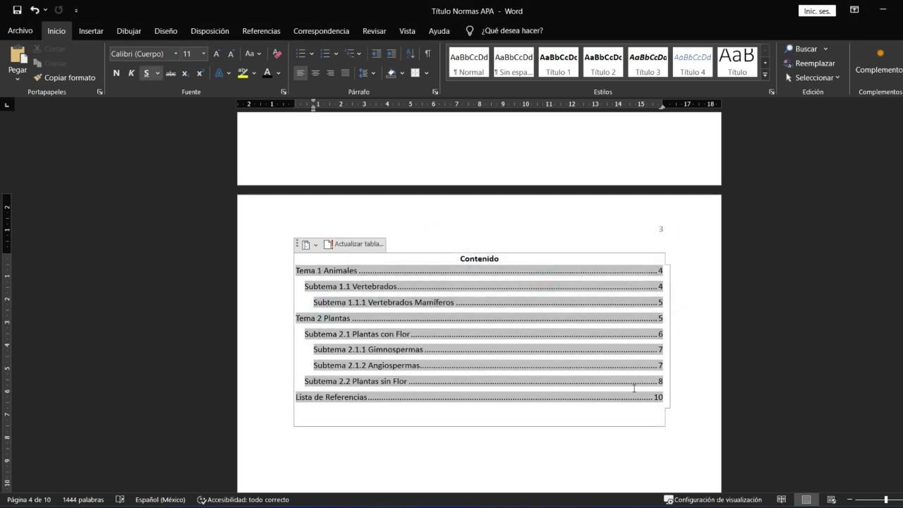
left_click(702, 383)
left_click(471, 270, "ctrl")
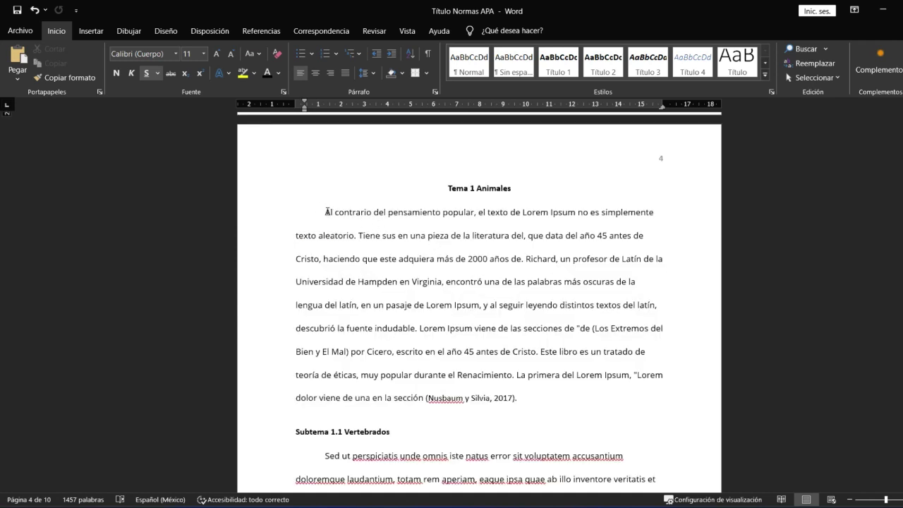
Remove the extra spaces before 'Al contrario' and give the paragraph a first-line indent
left_click(331, 220)
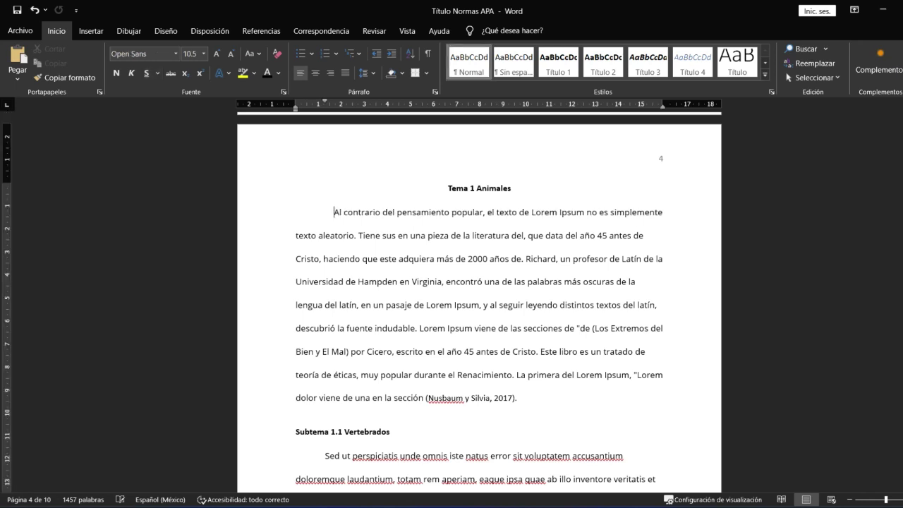
key("BackSpace")
key("BackSpace")
key("BackSpace")
key("Tab")
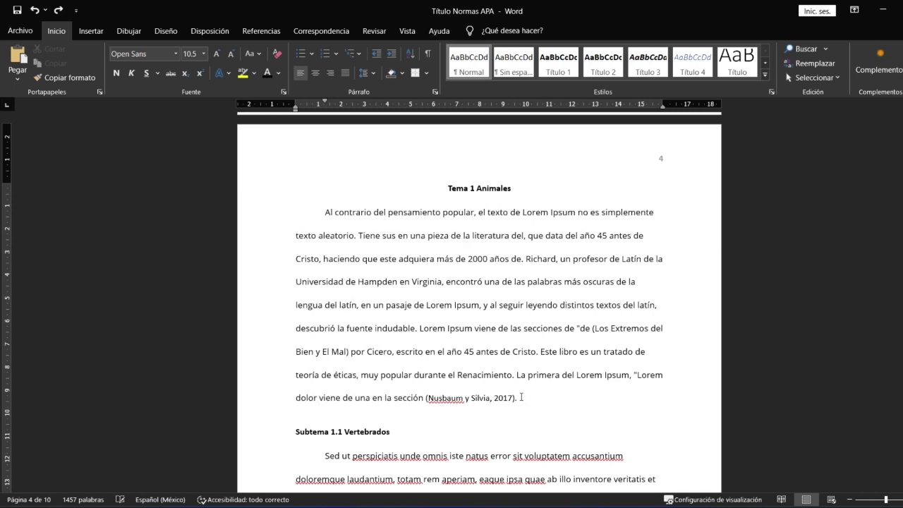
right_click(444, 274)
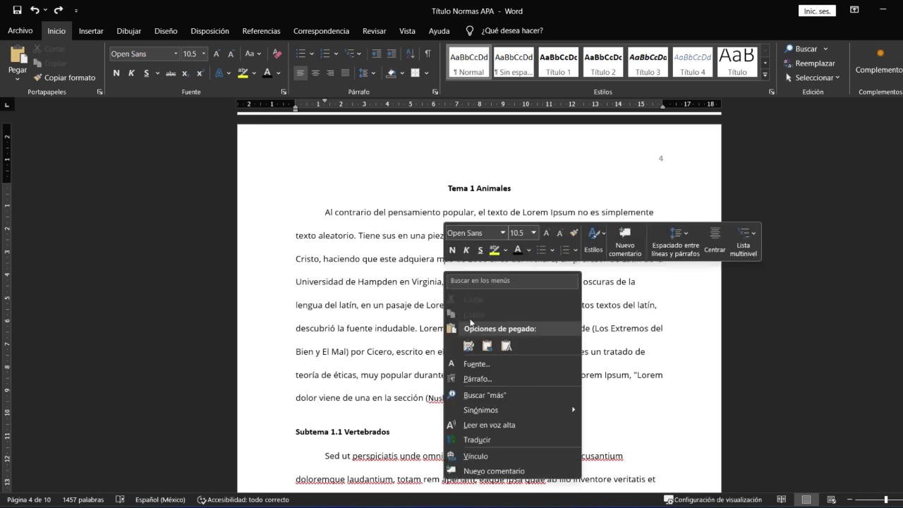
left_click(485, 378)
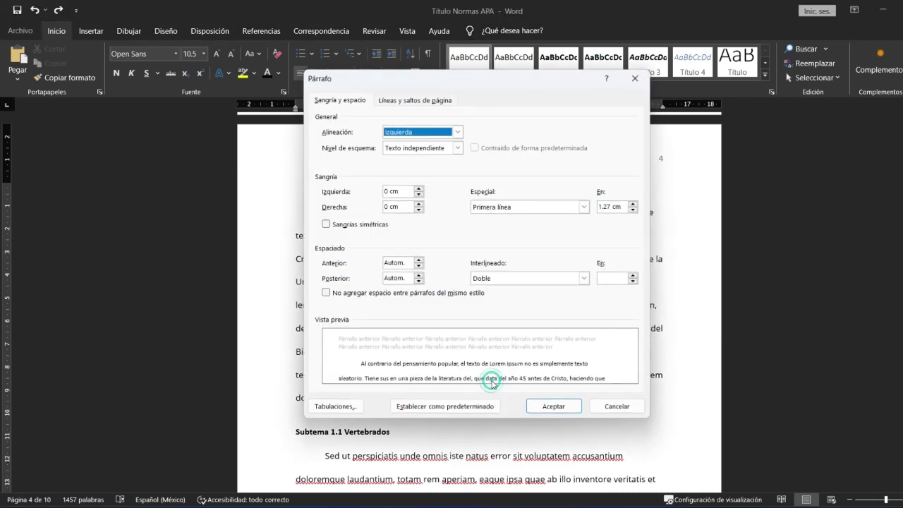
left_click(528, 207)
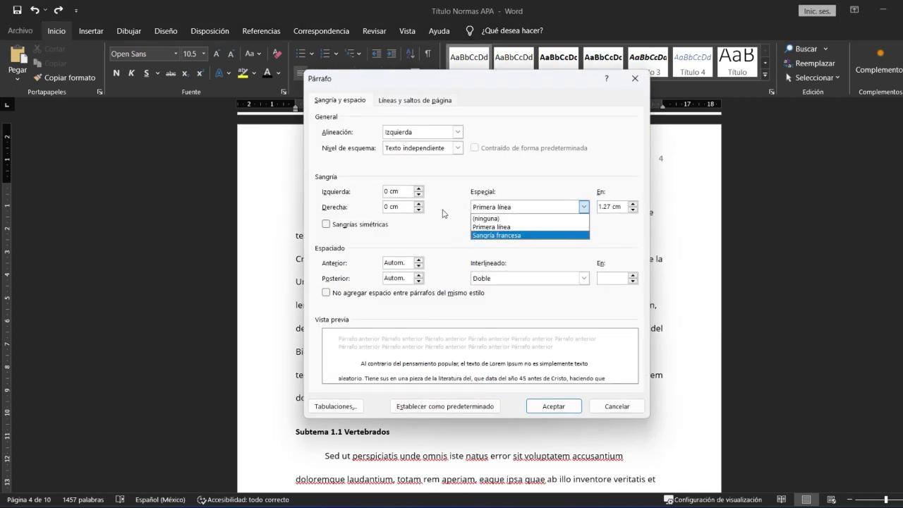
left_click(492, 227)
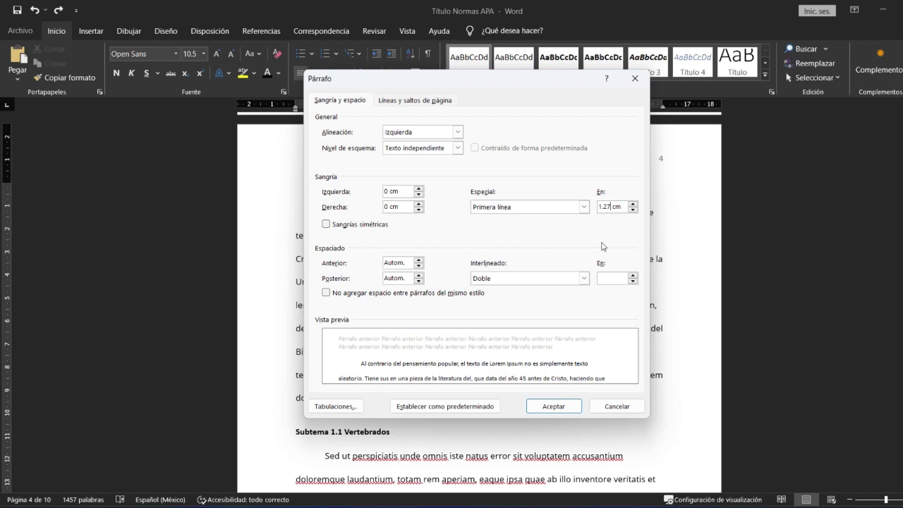
left_click(554, 406)
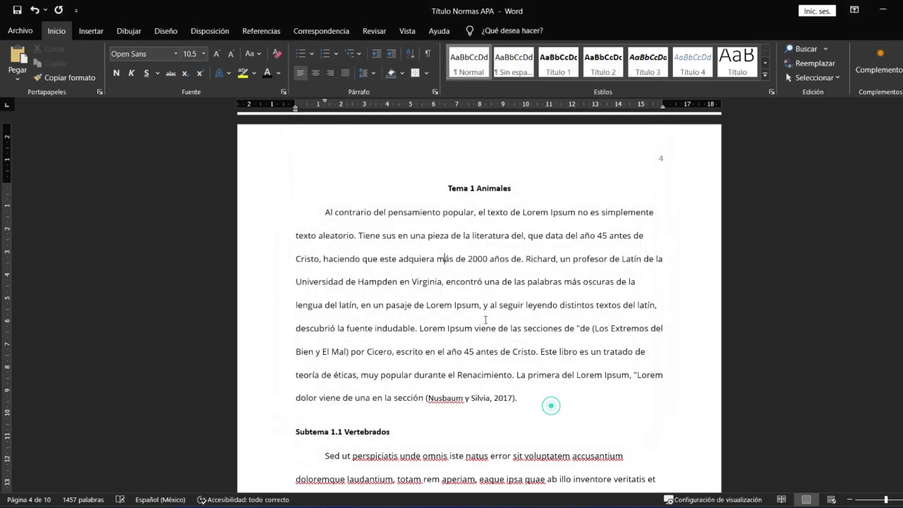
Reapply a 1.27 cm first-line indent to the opening Tema 1 paragraph
left_click(347, 232)
left_click(325, 215)
key("BackSpace")
right_click(369, 240)
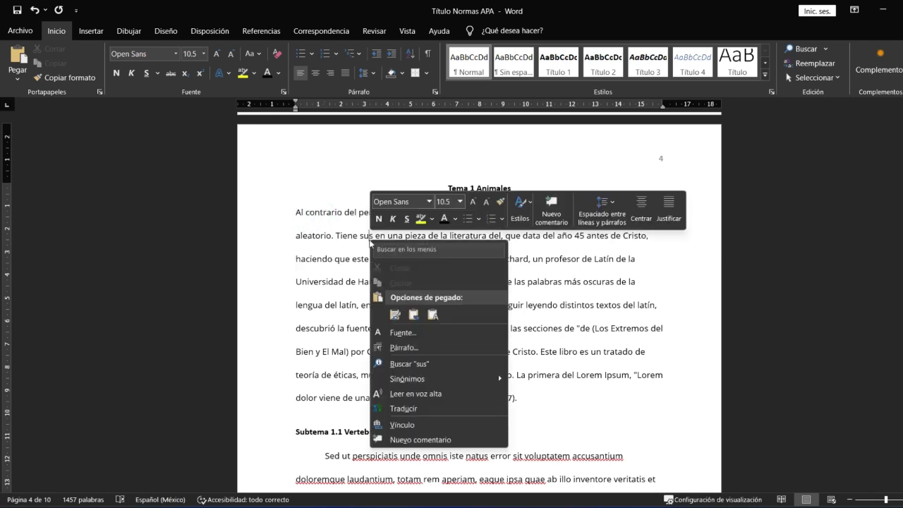
left_click(413, 351)
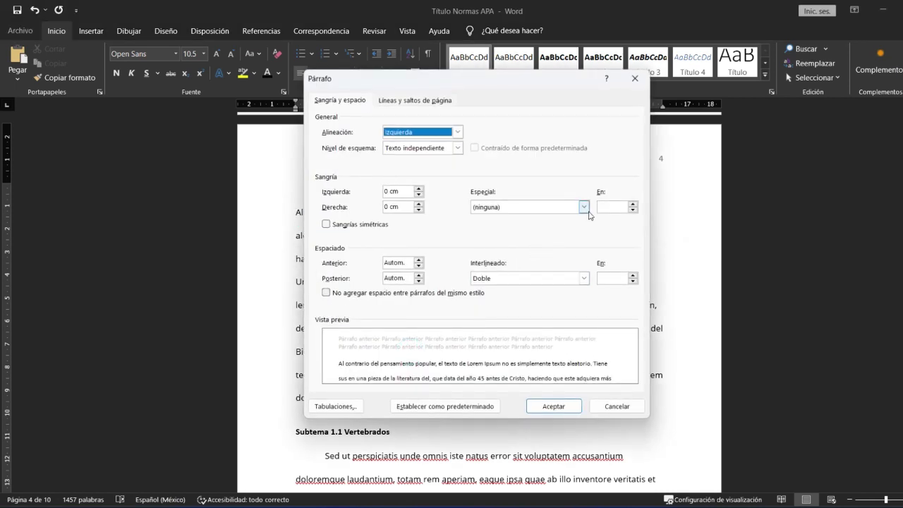
left_click(585, 207)
left_click(537, 224)
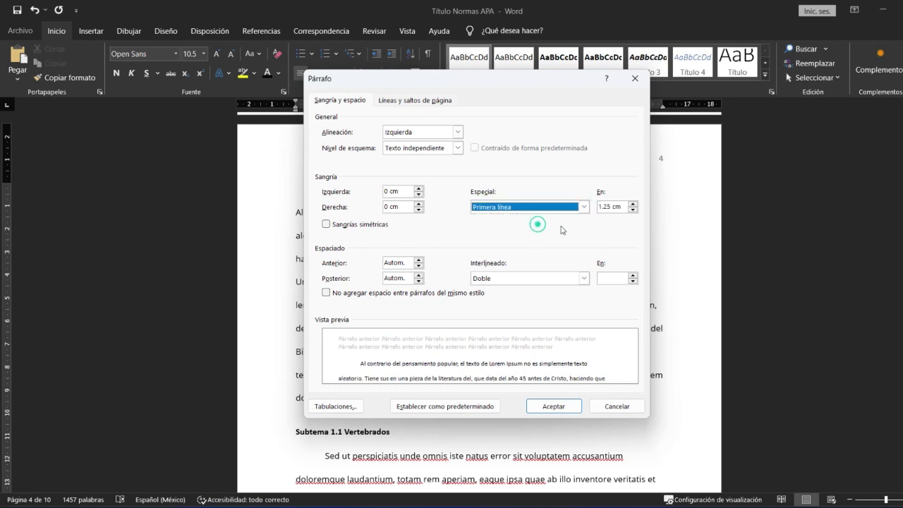
left_click(610, 206)
type("1,27")
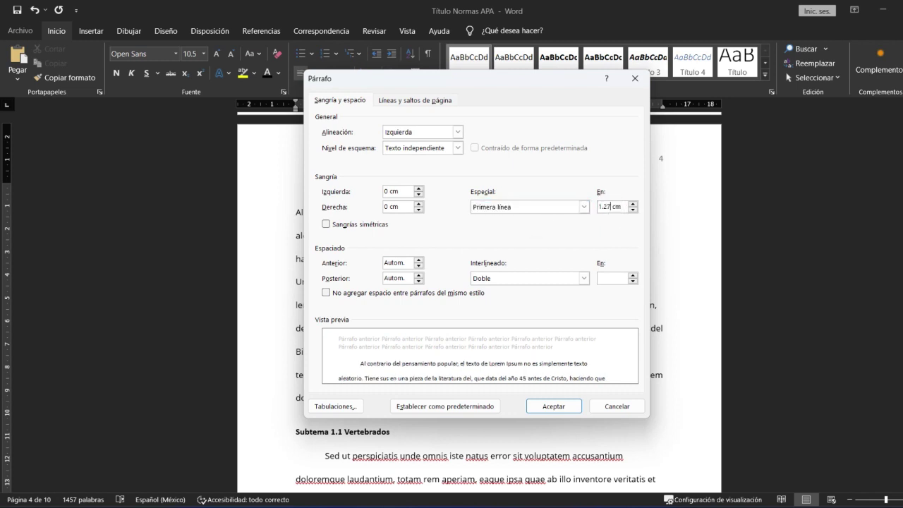
left_click(553, 406)
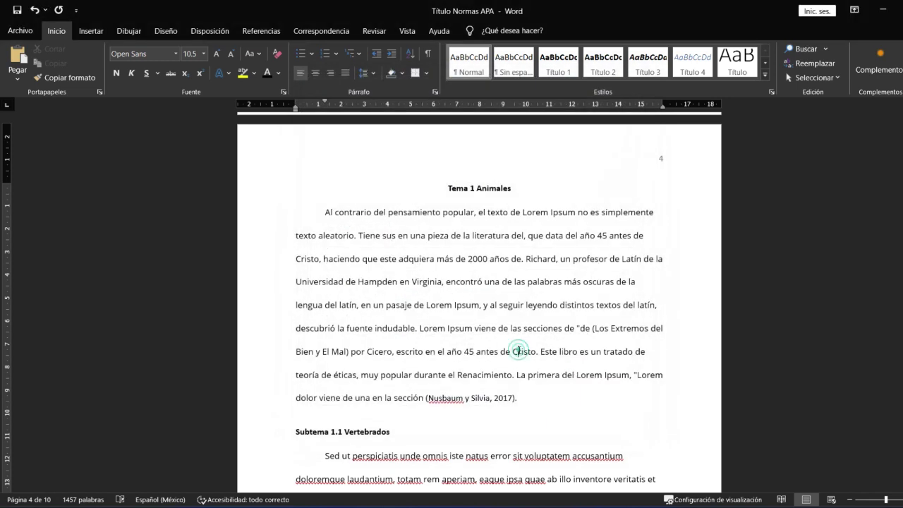
left_click(518, 350)
Check the '(Nusbaum y Silvia, 2017)' citation, then scroll down to Tabla 1 on page 6
left_click_drag(428, 397, 486, 398)
left_click(492, 399)
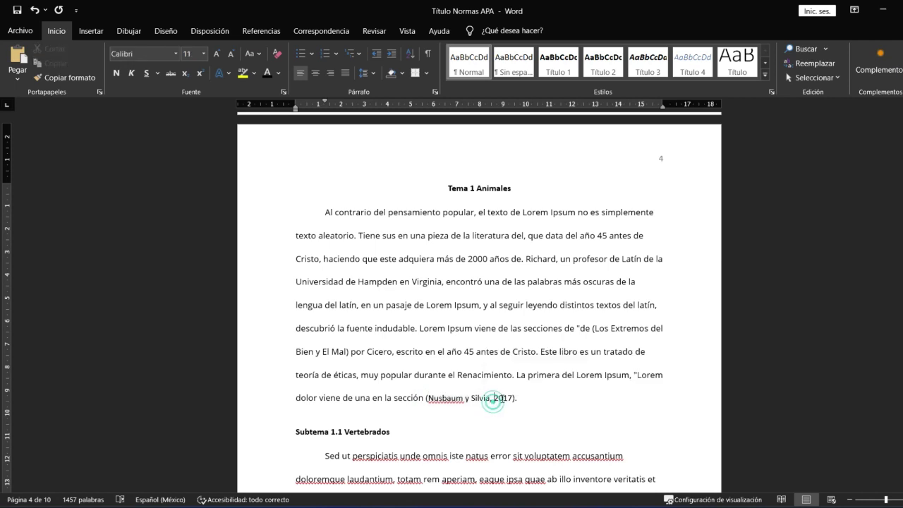
double_click(502, 398)
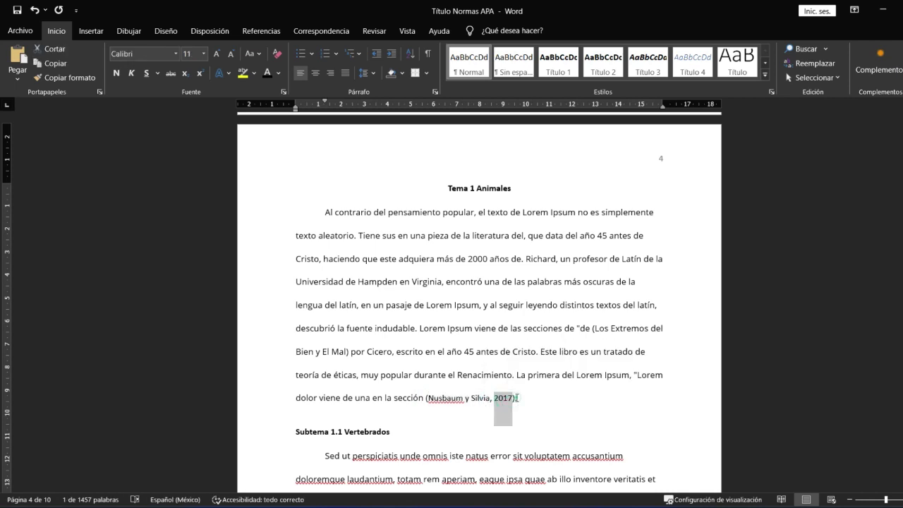
left_click(516, 398)
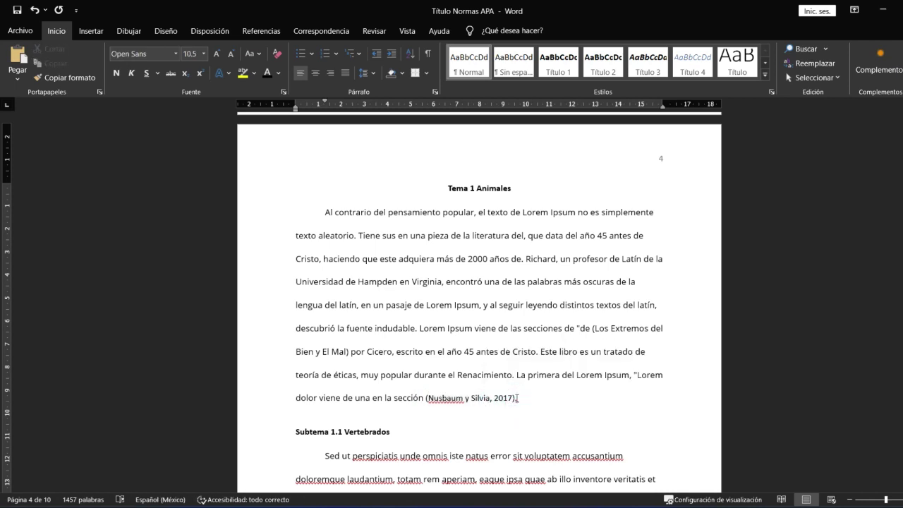
scroll(517, 397, "down", 3)
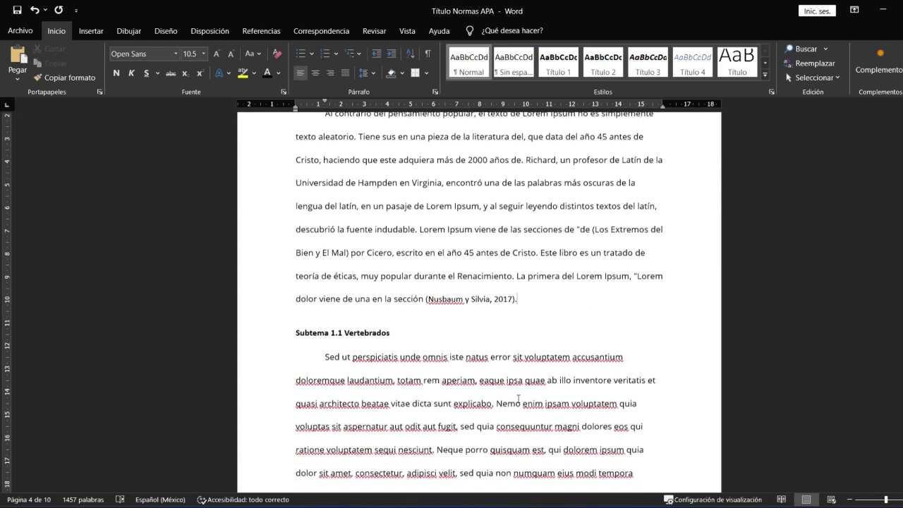
scroll(517, 397, "down", 2)
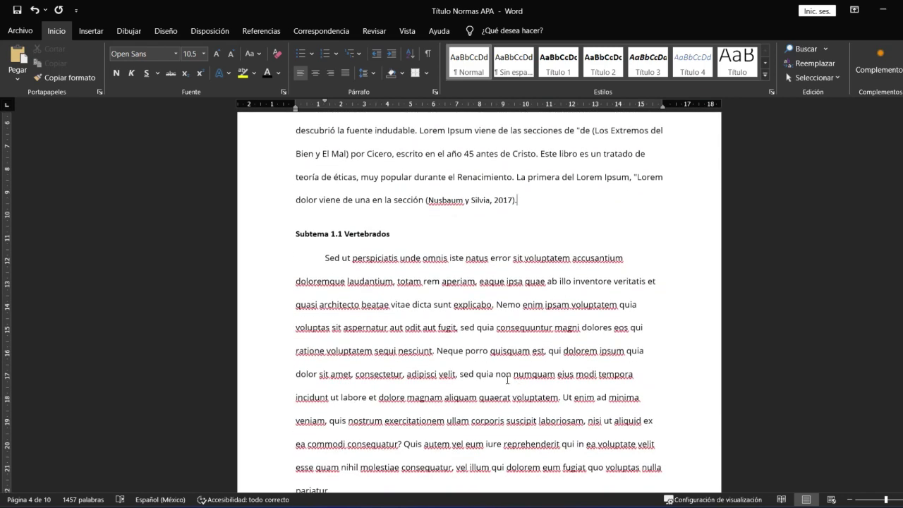
scroll(369, 189, "down", 8)
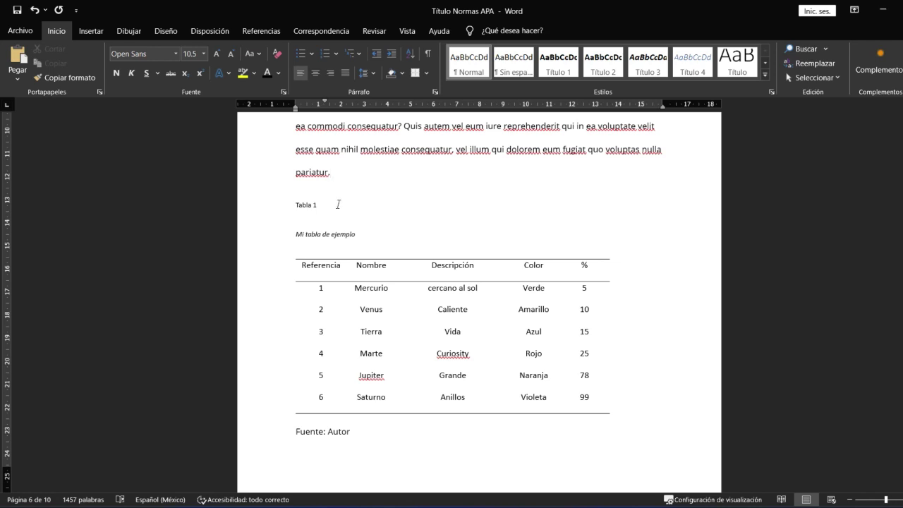
Add a line after 'pariatur.' and insert a caption with the Tabla label there
triple_click(317, 203)
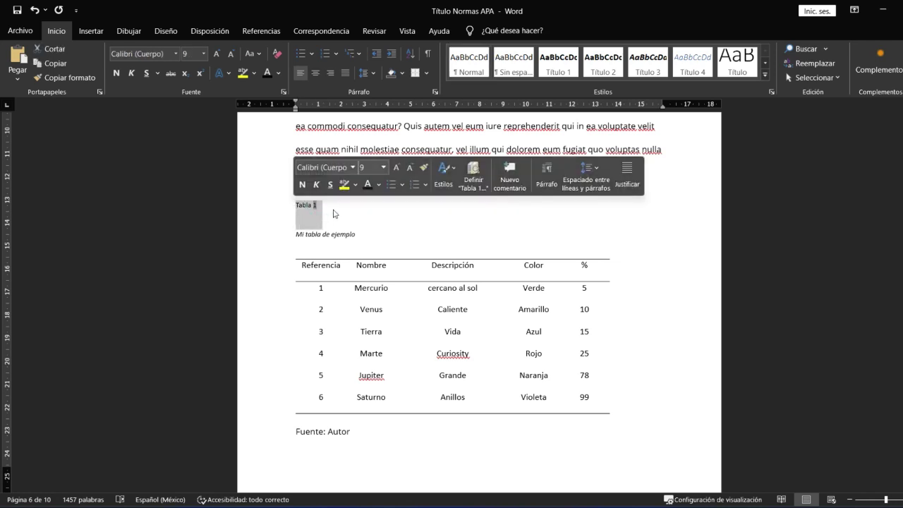
left_click(336, 207)
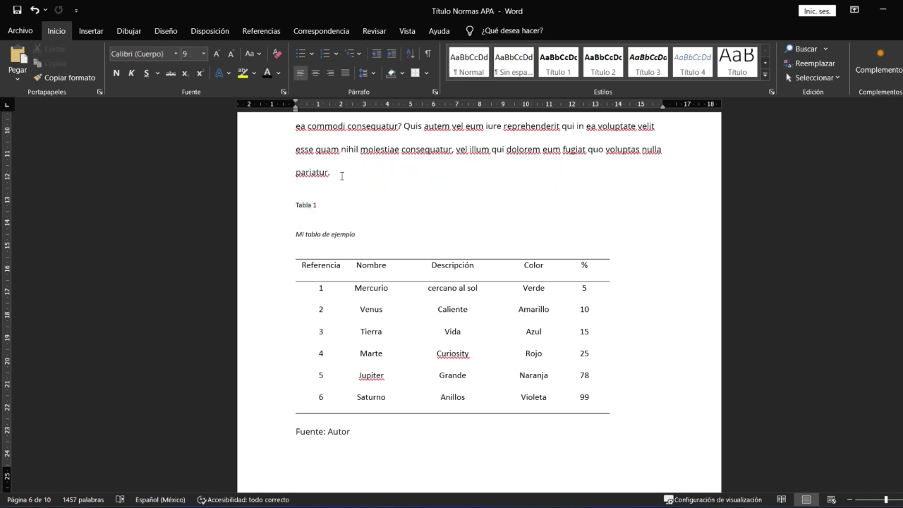
left_click(339, 174)
key("Return")
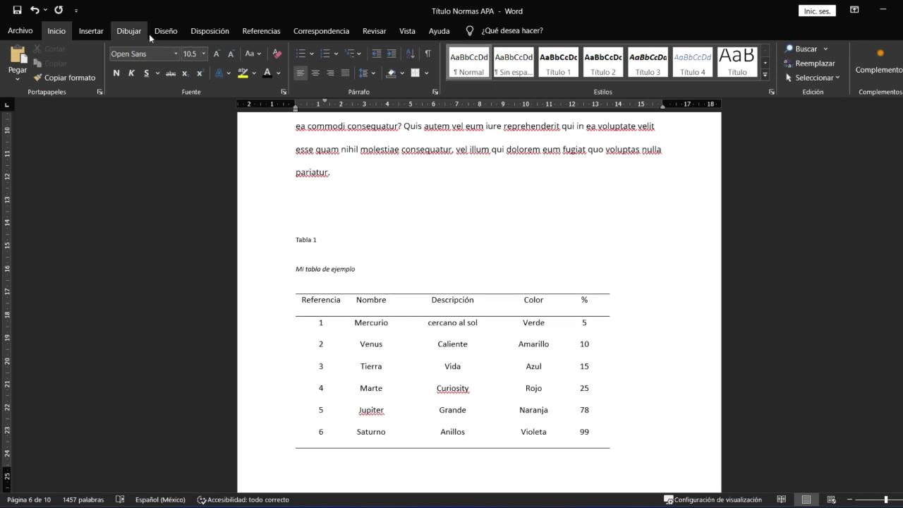
left_click(269, 35)
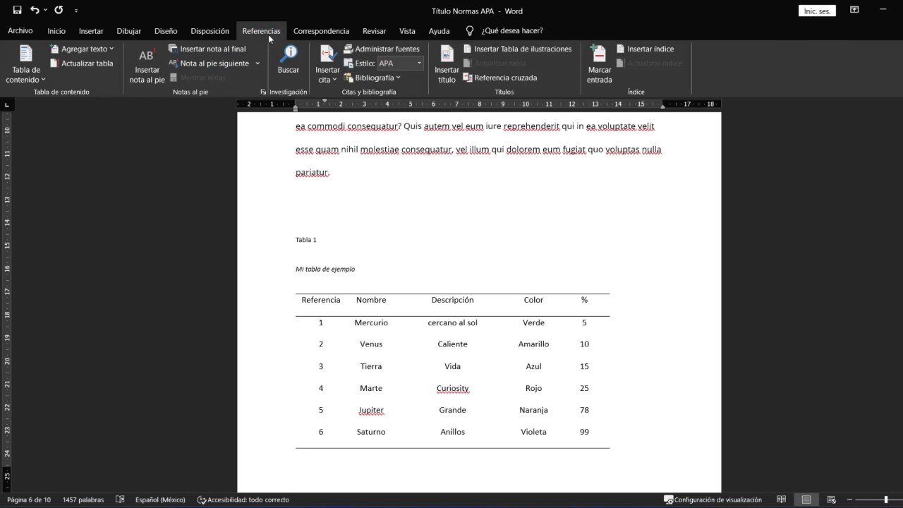
left_click(448, 67)
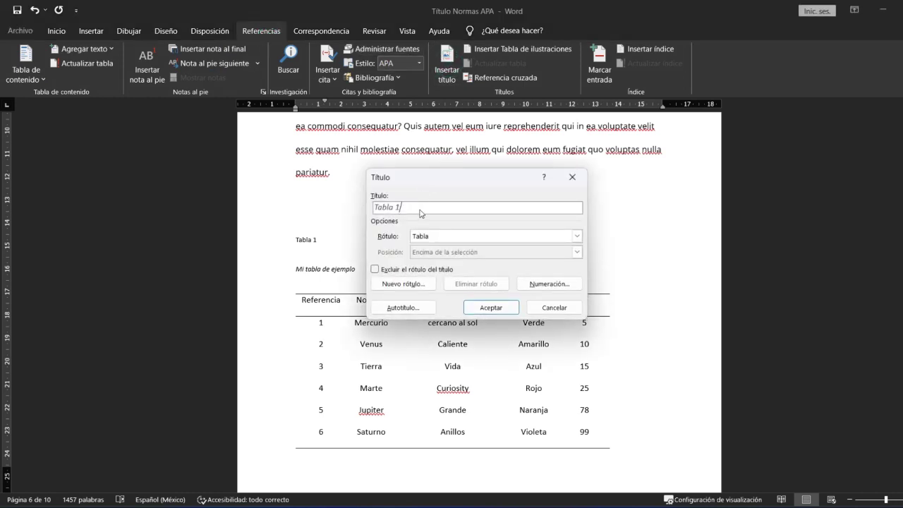
left_click(448, 235)
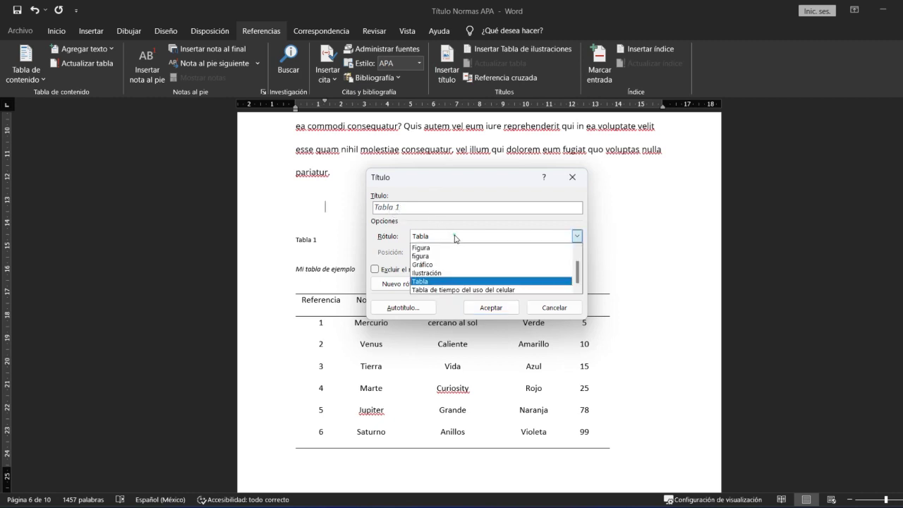
left_click(446, 247)
left_click(437, 281)
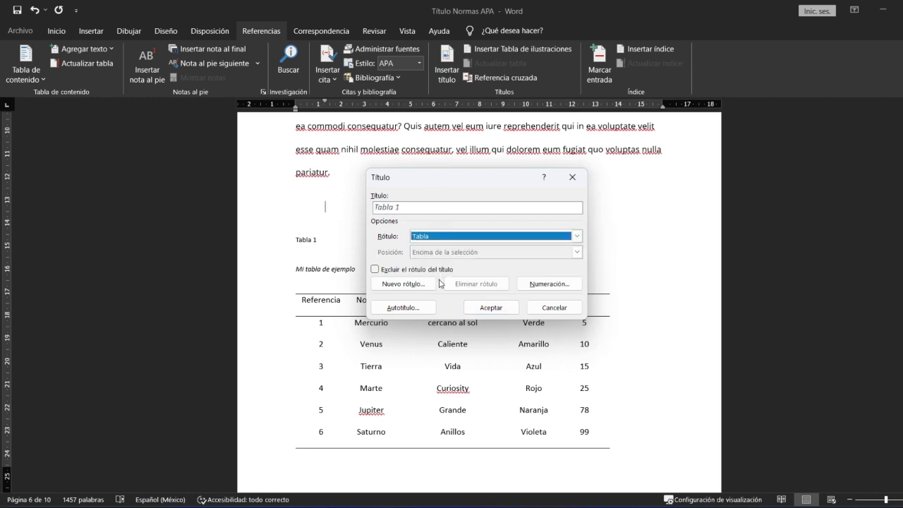
left_click(491, 313)
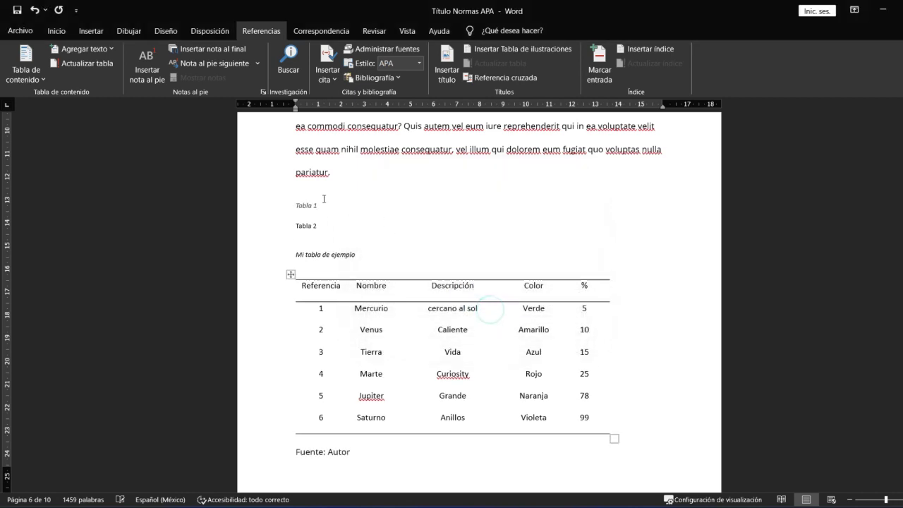
Remove italics from the Tabla 1 caption and start a new line beneath it
triple_click(322, 206)
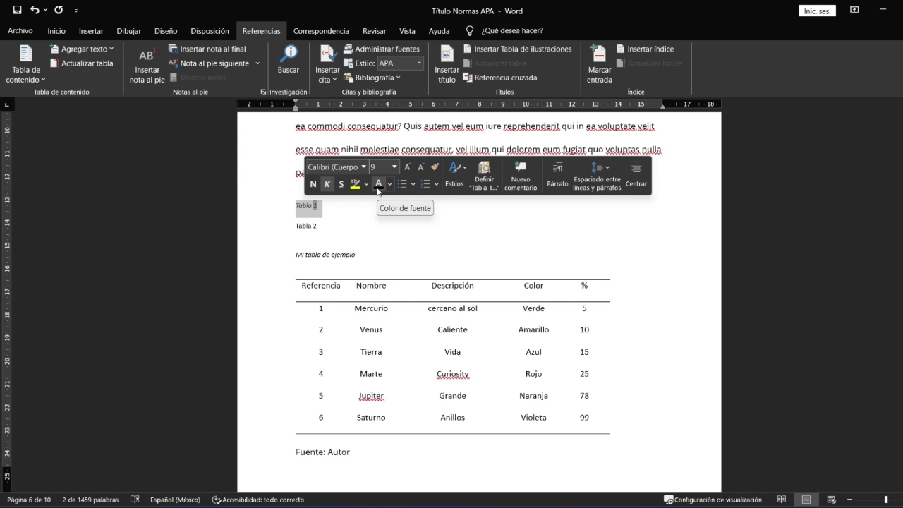
left_click(327, 183)
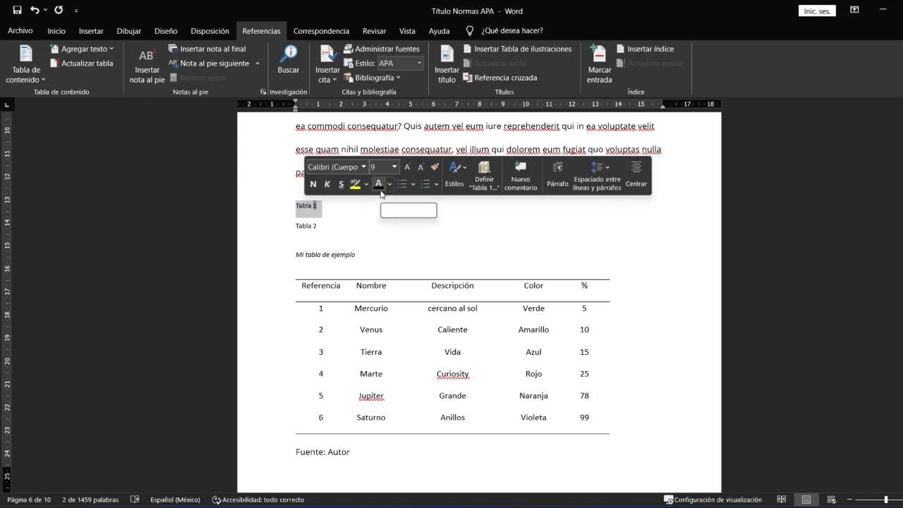
left_click(335, 212)
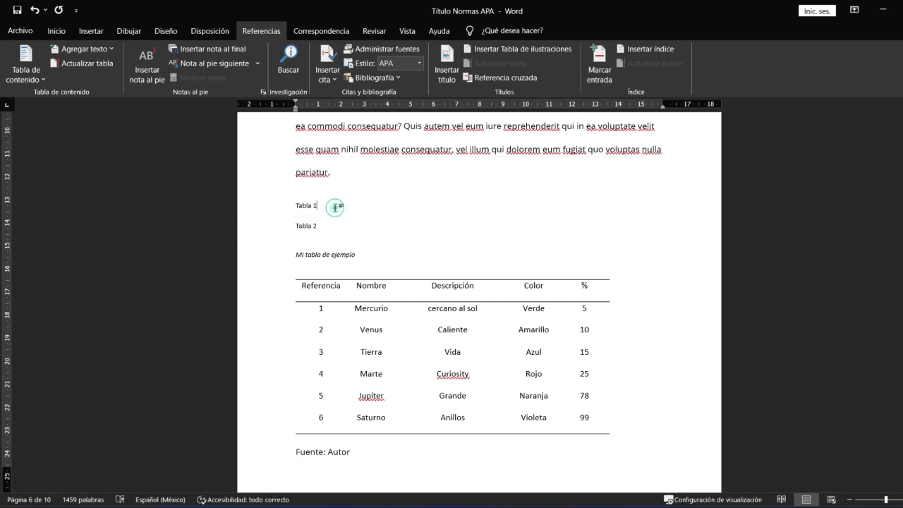
key("Return")
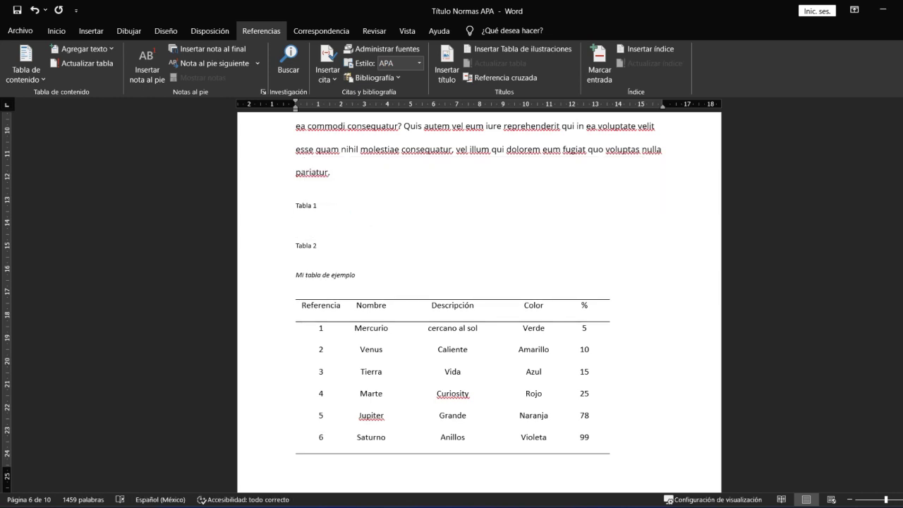
Type the title 'Mis planetas' and format it italic at size 9
type("M")
type("is planetas")
left_click_drag(351, 225, 296, 225)
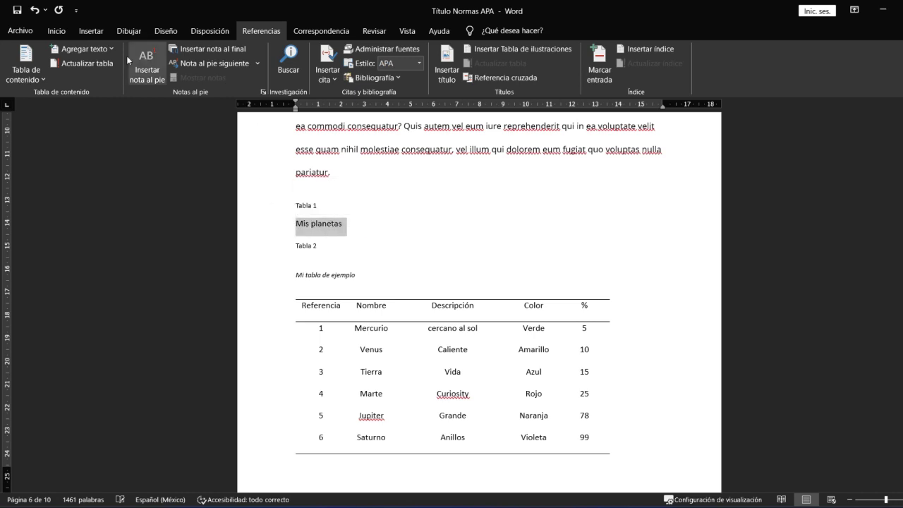
left_click(56, 30)
left_click(130, 75)
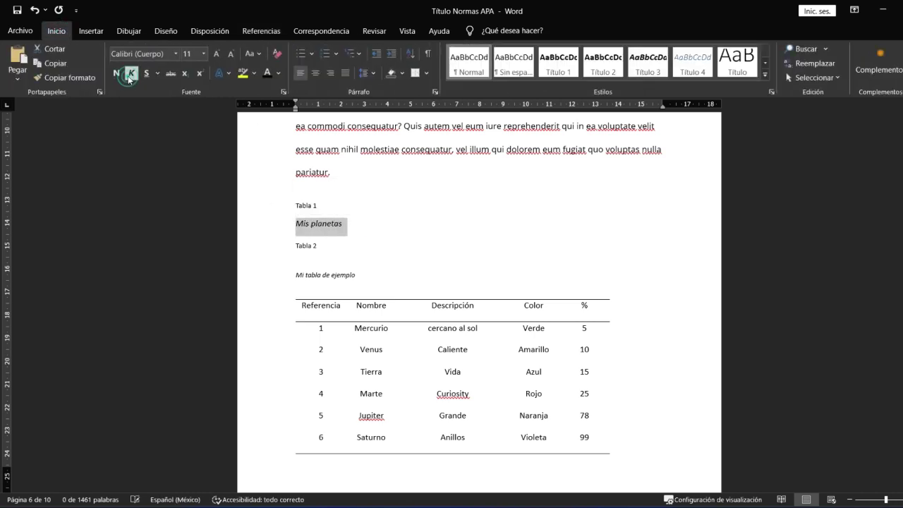
left_click(316, 205)
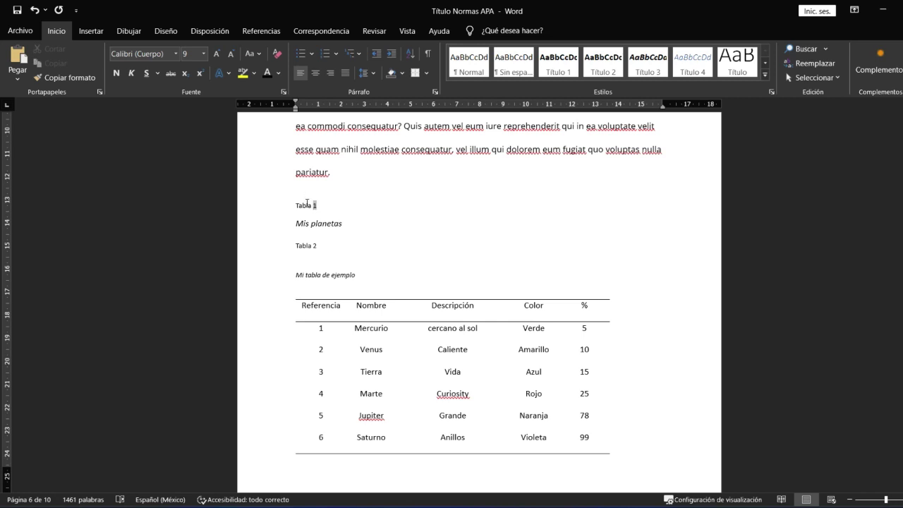
left_click_drag(343, 223, 295, 225)
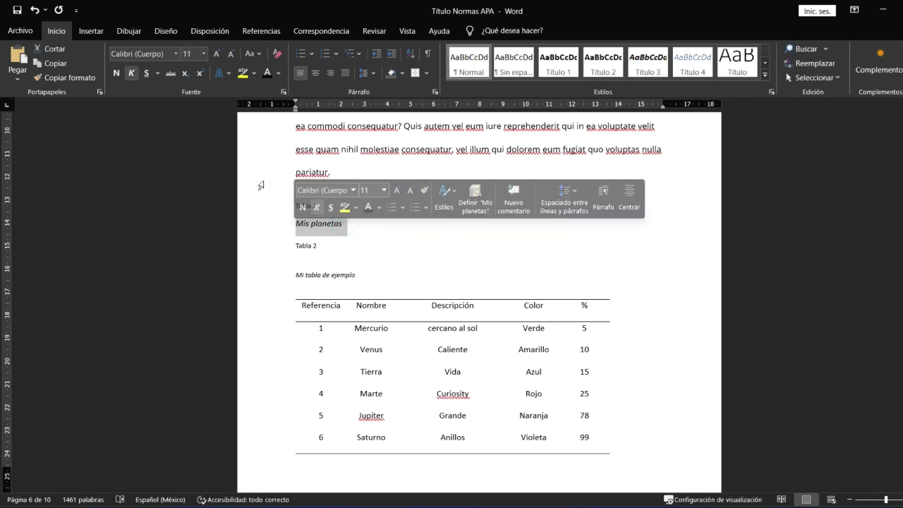
left_click(204, 53)
left_click(192, 79)
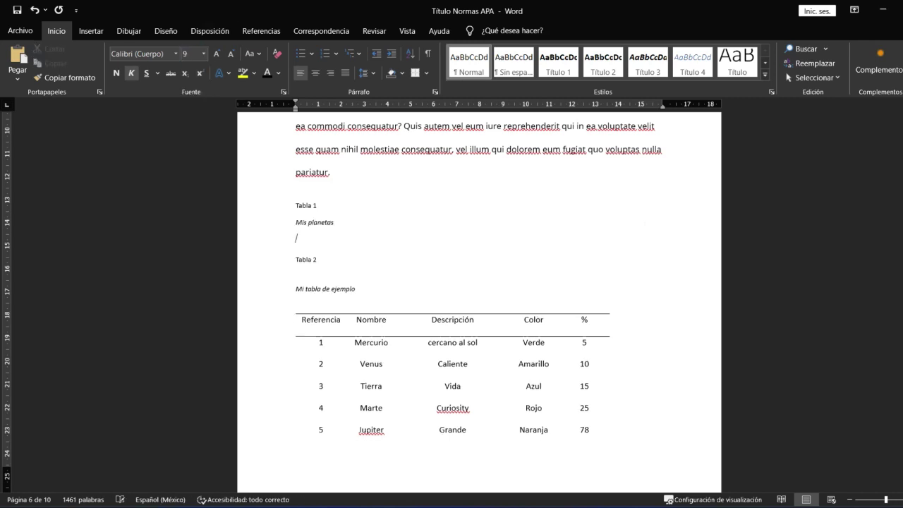
left_click(290, 308)
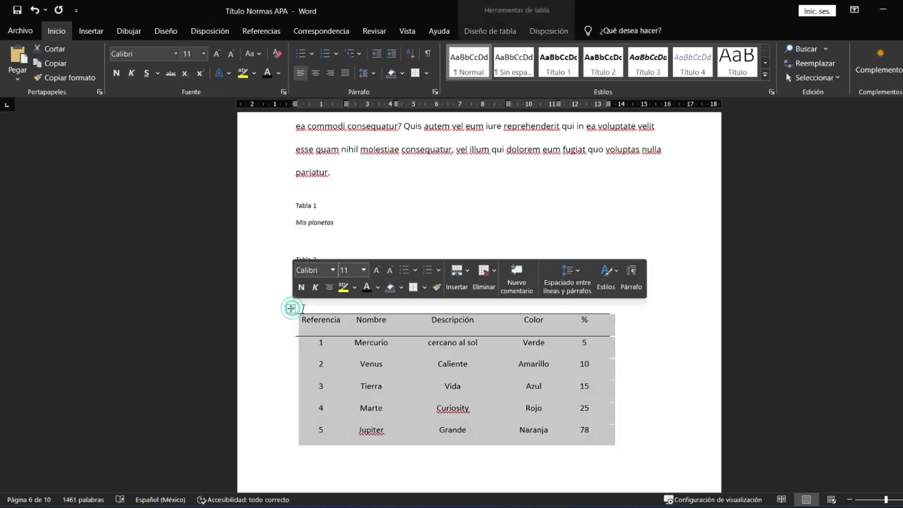
left_click_drag(291, 308, 296, 236)
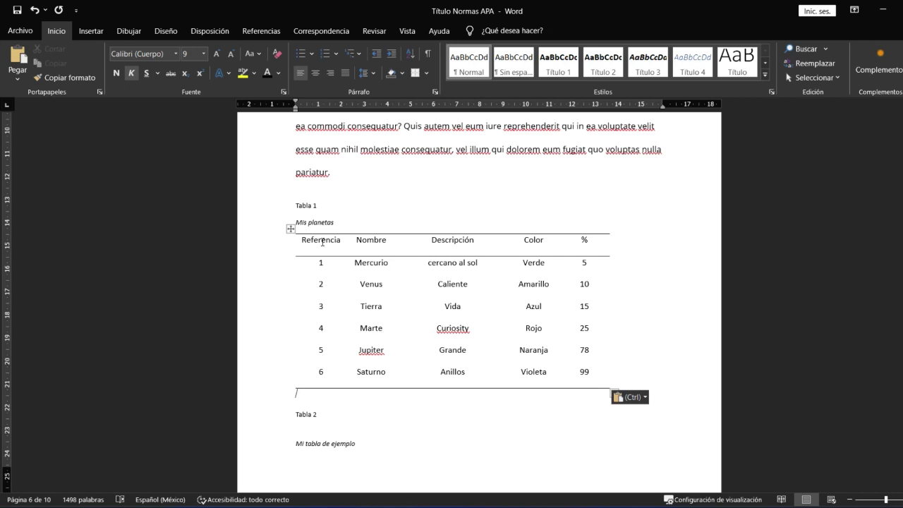
left_click(323, 242)
left_click(533, 240)
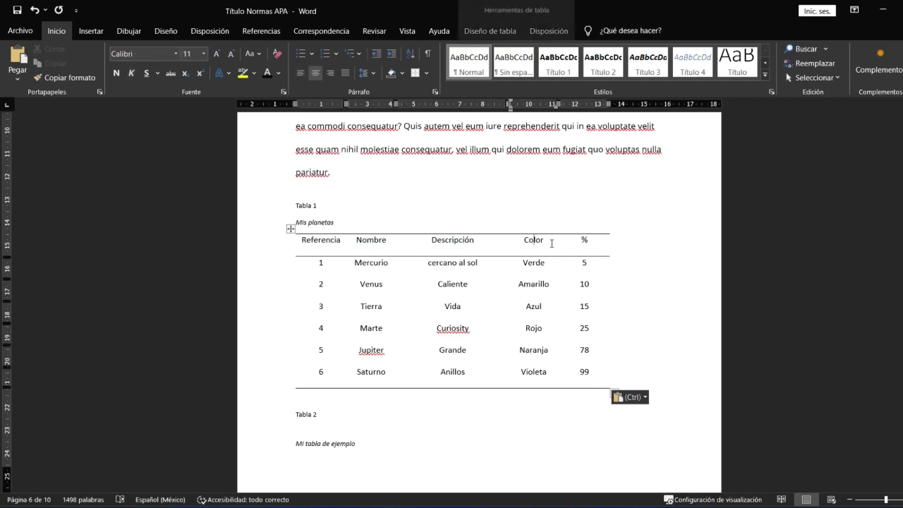
left_click(584, 242)
left_click(321, 241)
double_click(327, 240)
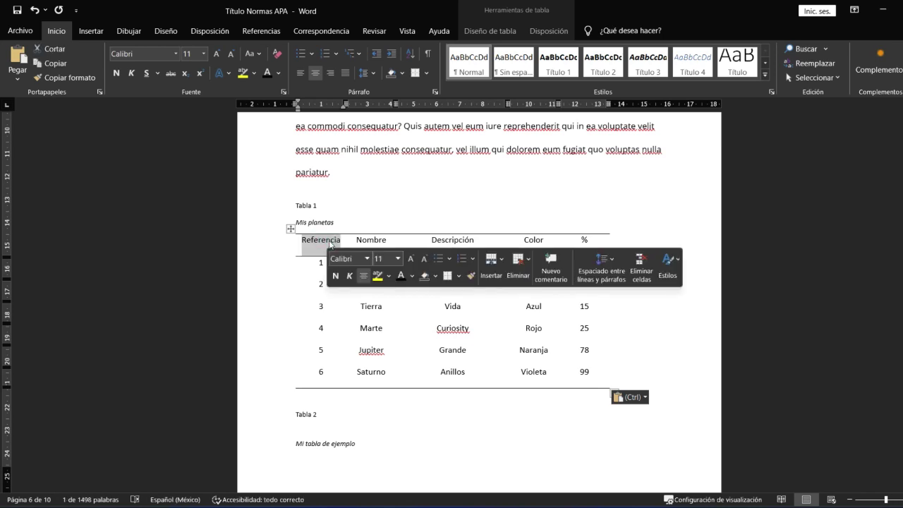
left_click(370, 240)
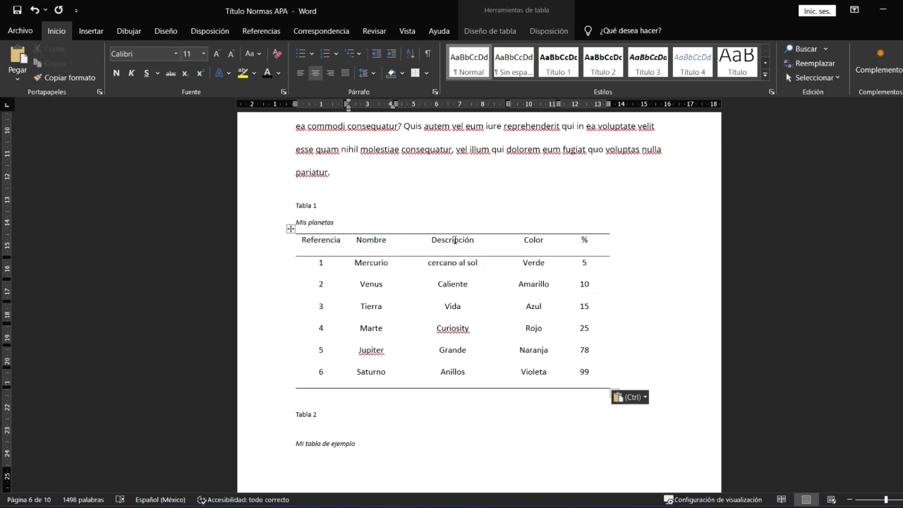
left_click(454, 240)
left_click(534, 241)
left_click(586, 241)
left_click(370, 306)
left_click(373, 327)
left_click(454, 284)
left_click(290, 229)
left_click(315, 208)
left_click(318, 206)
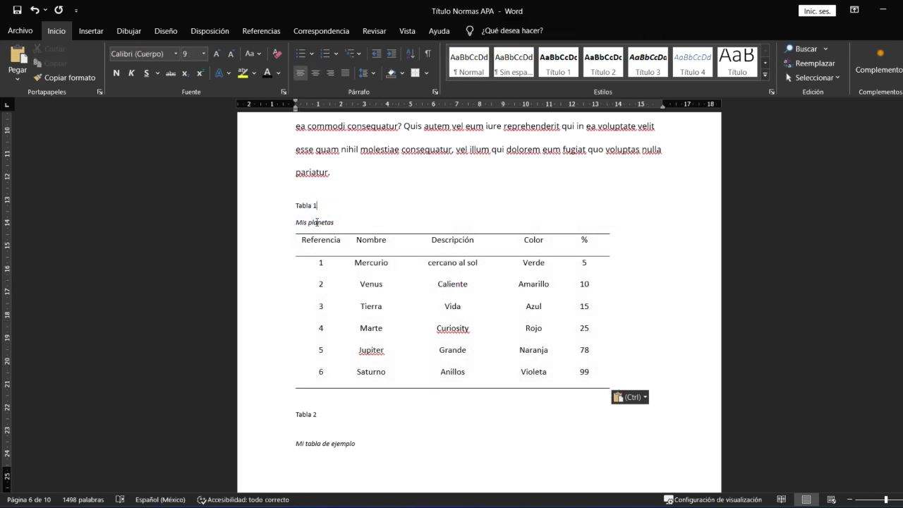
left_click(318, 414)
left_click(336, 222)
scroll(294, 178, "down", 1)
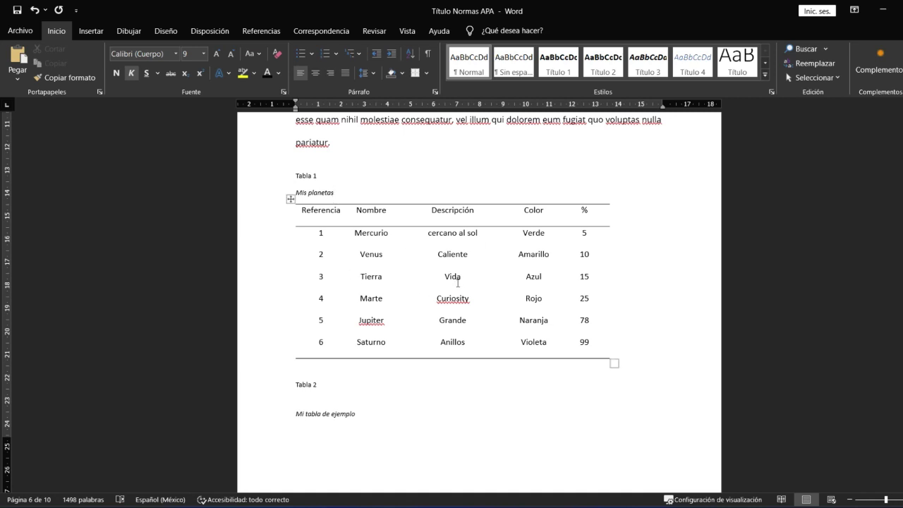
Move Tabla 2 onto a new page with a page break before its label
scroll(358, 281, "down", 2)
scroll(346, 289, "down", 1)
scroll(328, 297, "down", 3)
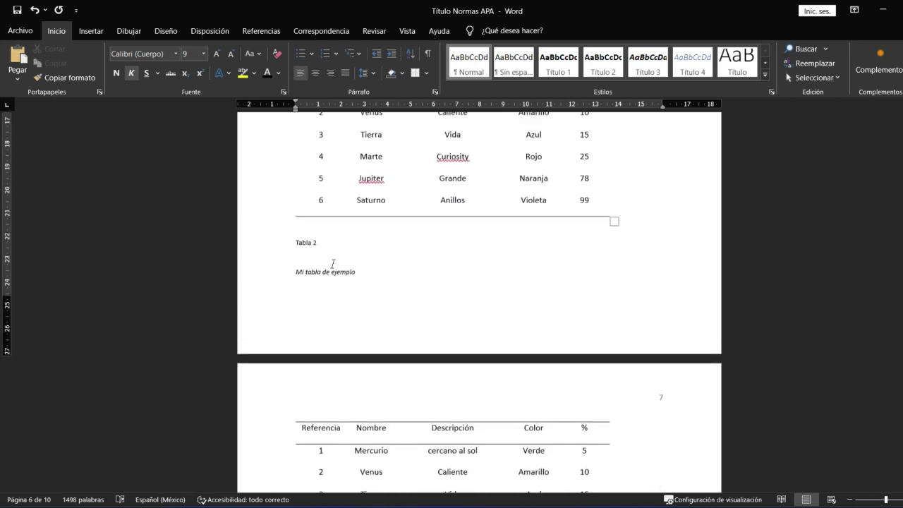
scroll(331, 266, "up", 1)
left_click(297, 243)
key("Return")
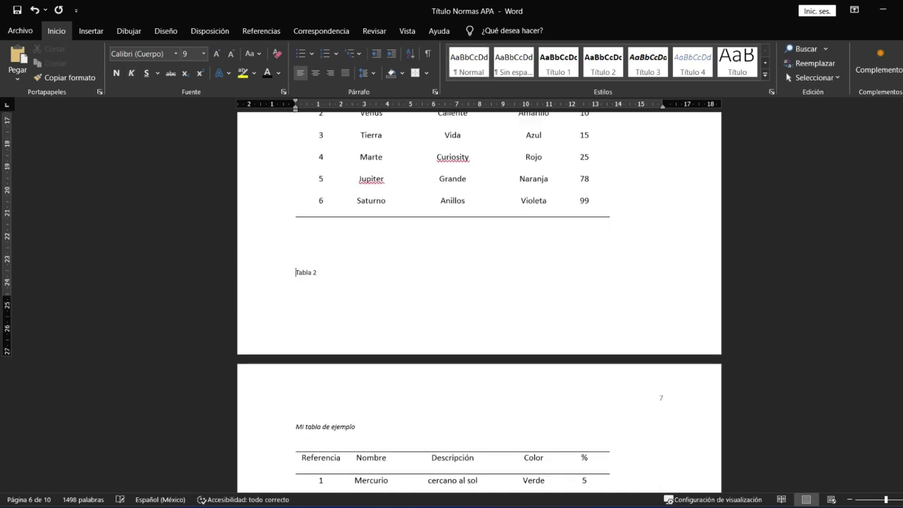
key("ctrl+Return")
Add the source note 'Fuente: Autor' below the planets table, then scroll to Figura 1
scroll(323, 285, "down", 5)
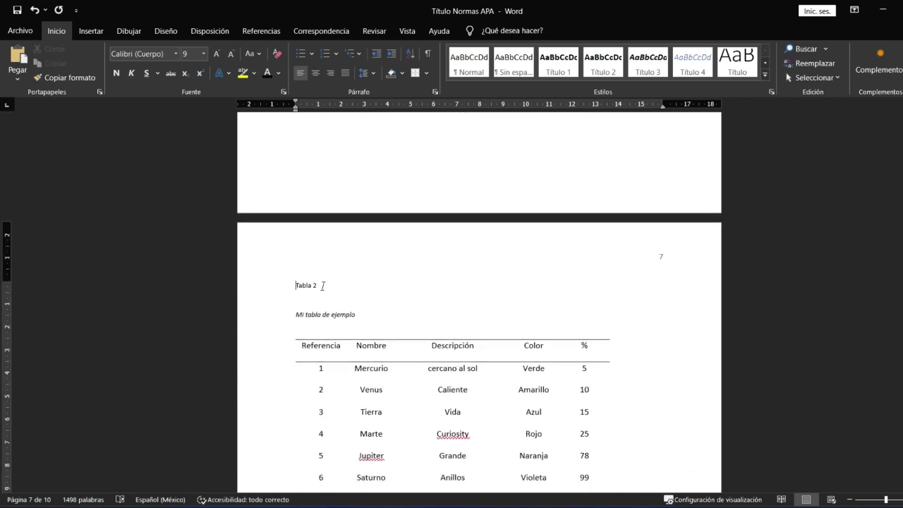
scroll(329, 293, "down", 3)
key("Up")
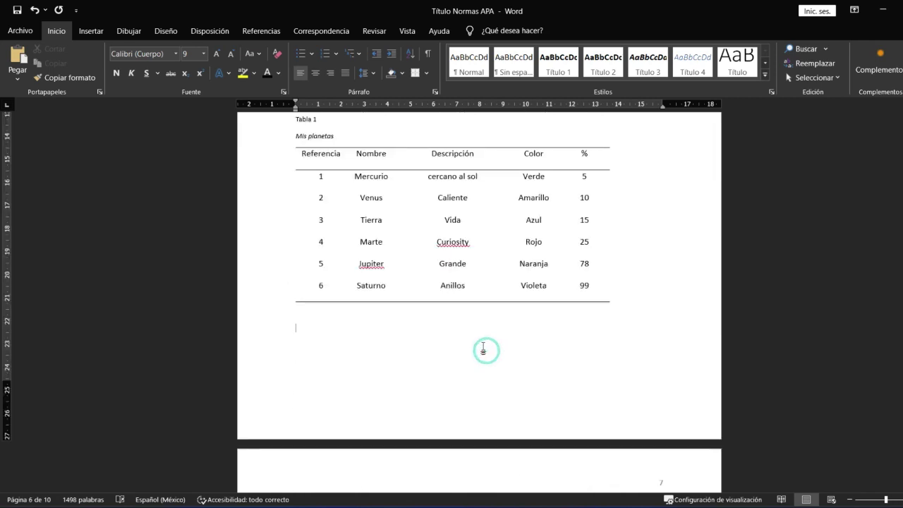
type("F")
type("uente:")
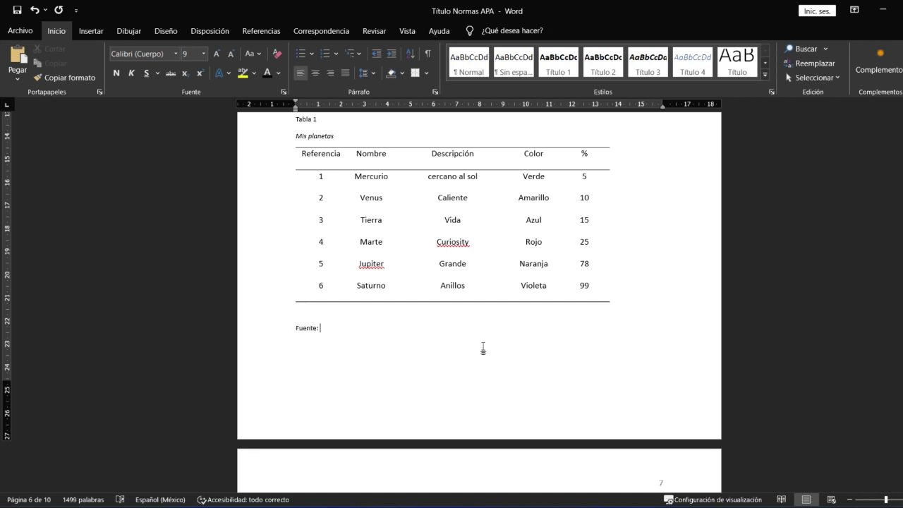
type(" Autor")
left_click(297, 325)
left_click(303, 328)
left_click(344, 328)
scroll(398, 312, "up", 3)
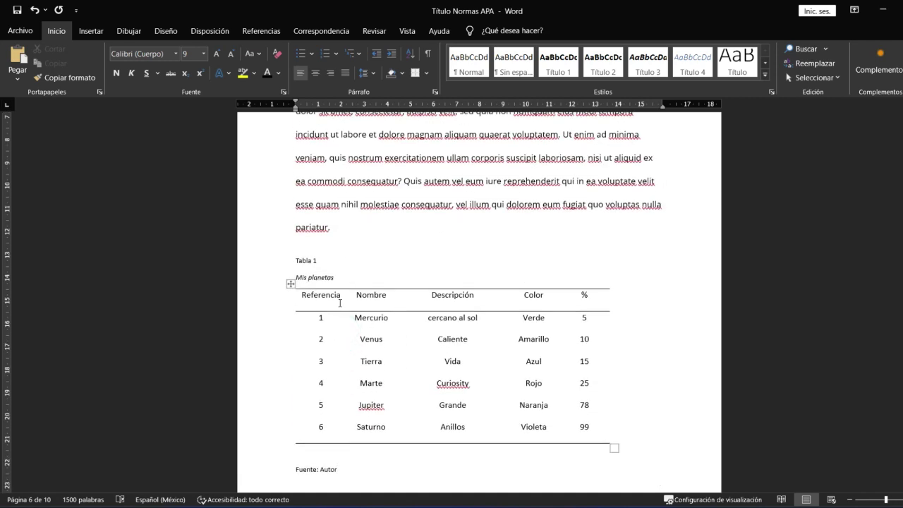
scroll(339, 302, "down", 2)
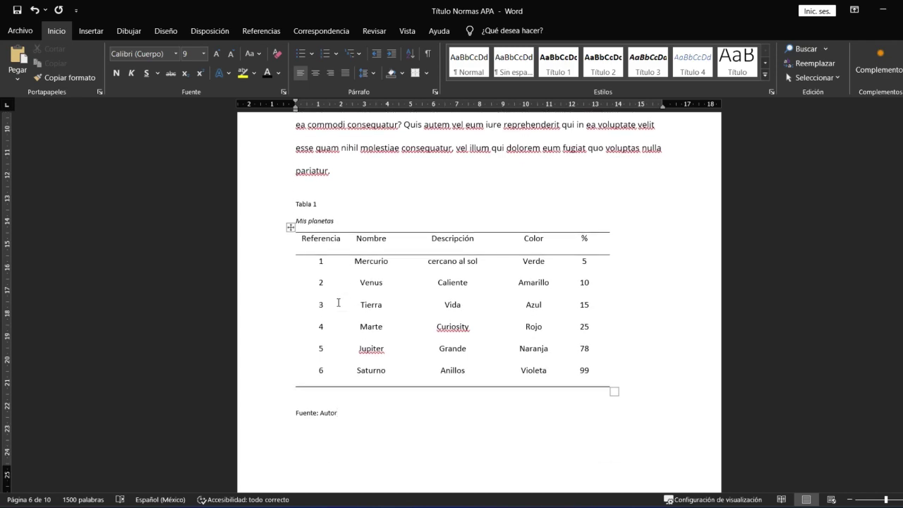
scroll(316, 230, "down", 10)
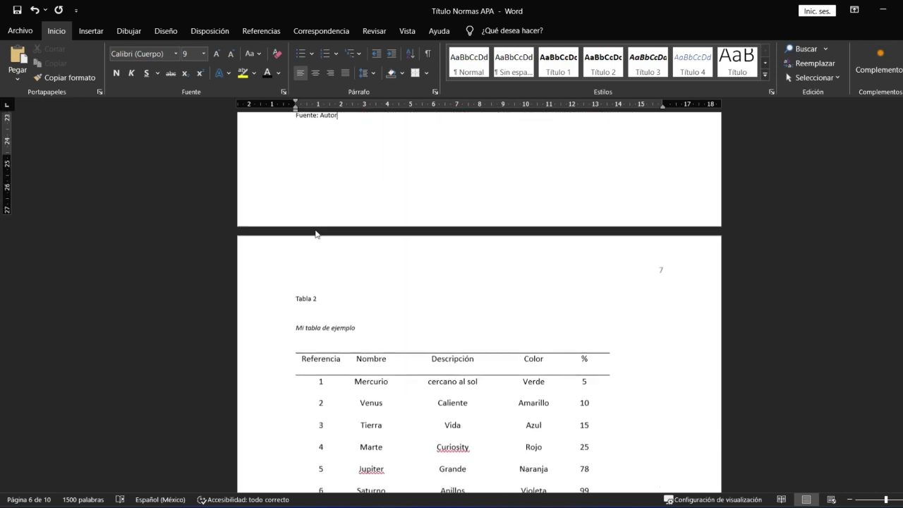
scroll(315, 229, "down", 3)
scroll(315, 229, "down", 5)
scroll(315, 229, "down", 1)
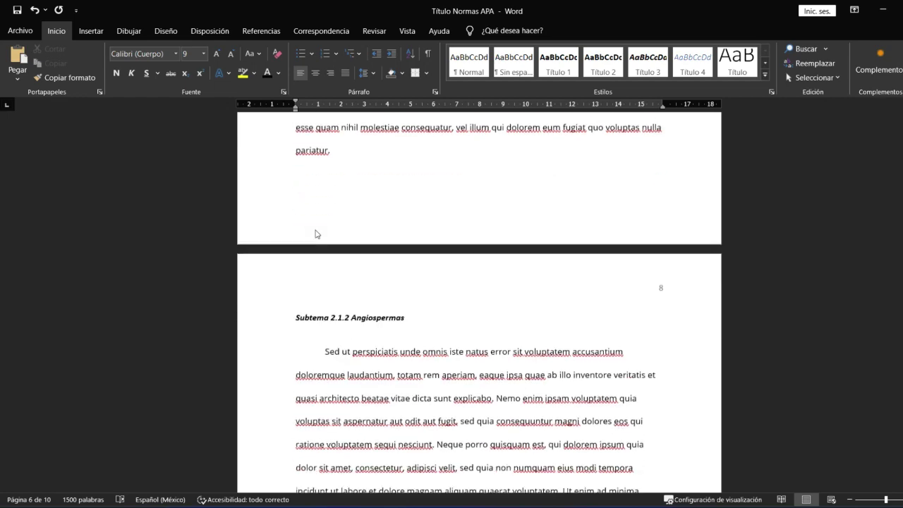
scroll(315, 229, "down", 3)
Insert a numbered caption with the Figura label on the empty line above the aloe figure
scroll(315, 229, "down", 3)
left_click(430, 208)
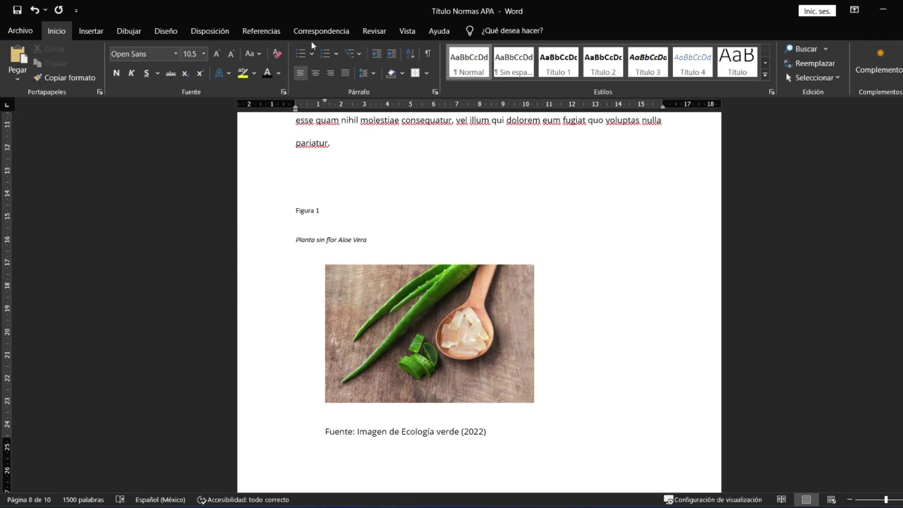
left_click(265, 33)
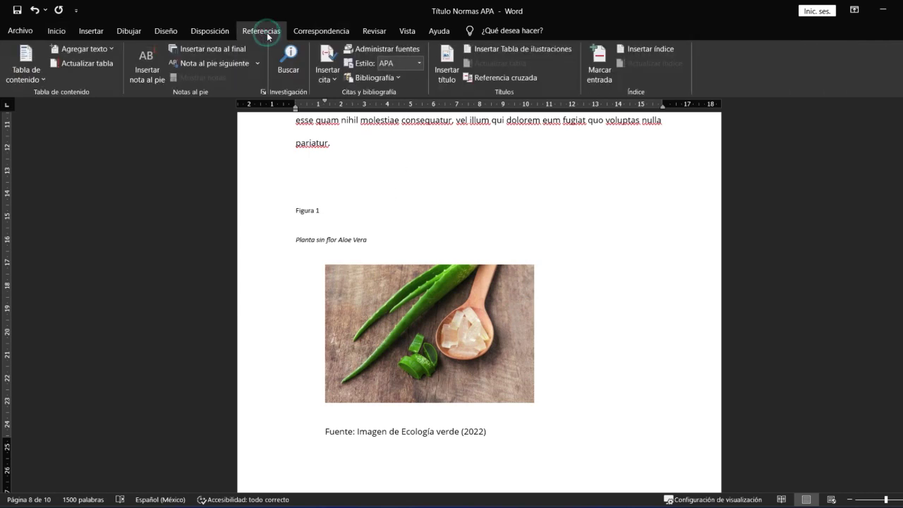
left_click(446, 64)
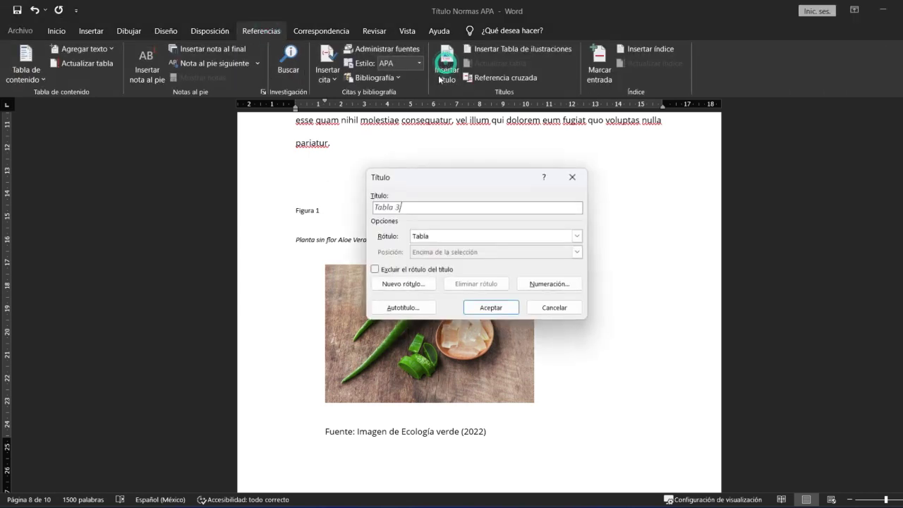
left_click(451, 237)
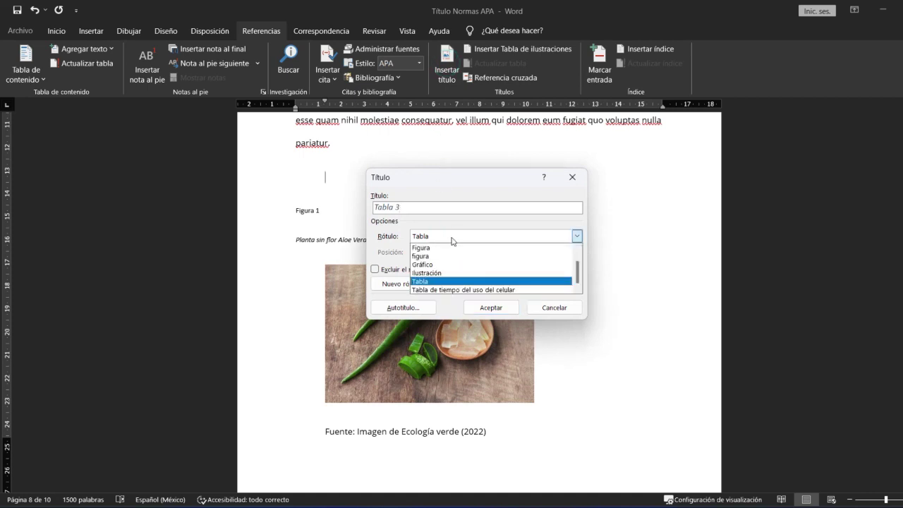
left_click(451, 247)
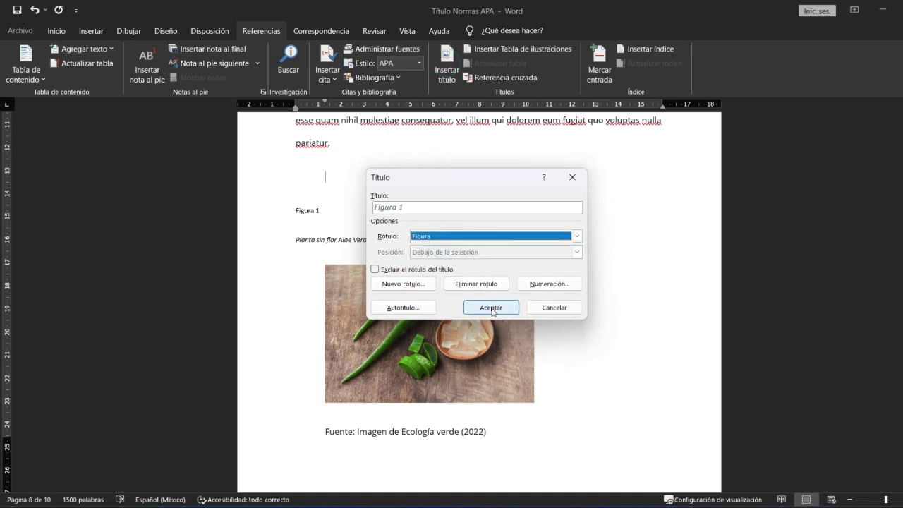
left_click(491, 308)
left_click(67, 29)
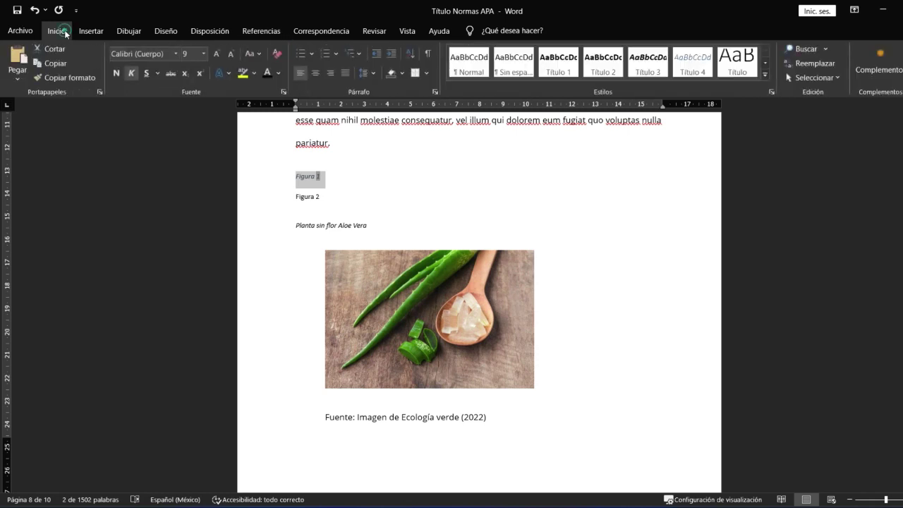
left_click(335, 177)
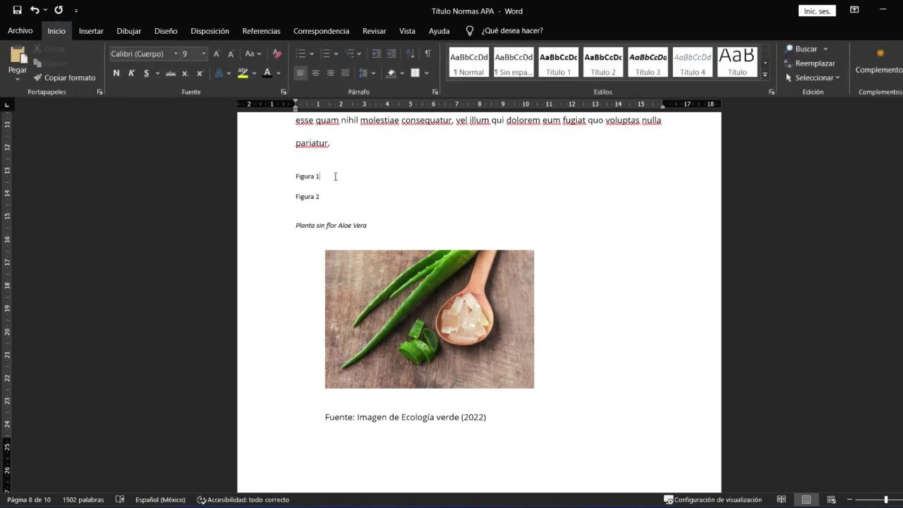
Add a line reading 'Planeta Rojo' below the Figura 1 caption
key("Return")
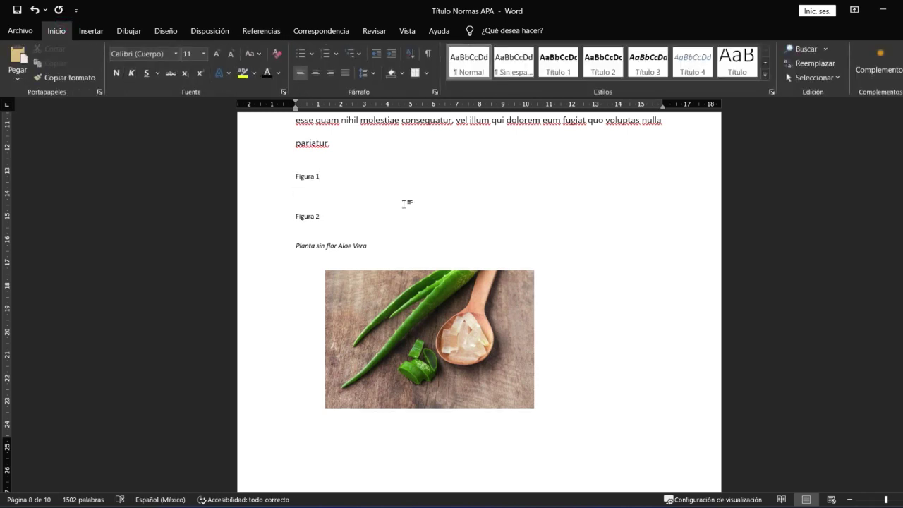
type("Planeta")
type("r")
key("BackSpace")
type("R")
type("ojo")
key("Return")
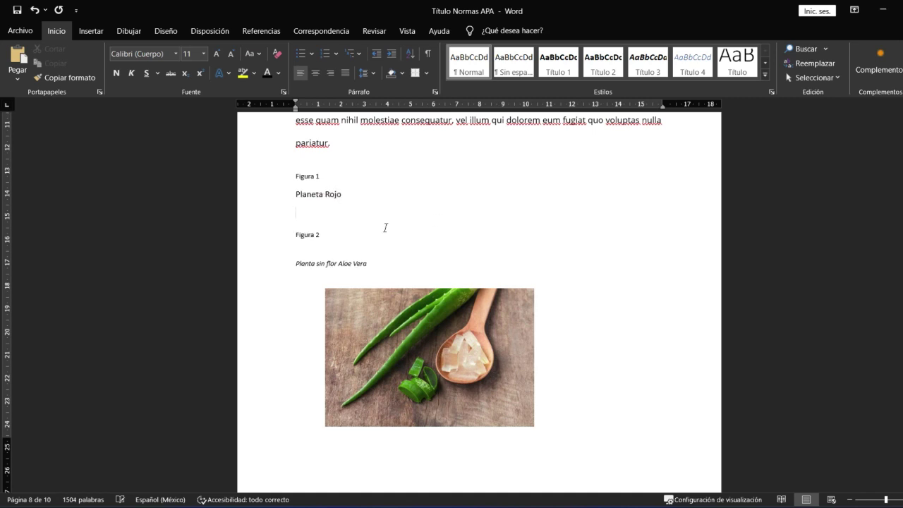
Make 'Planeta Rojo' 9-point italic and paste the Mars photo beneath it
triple_click(325, 194)
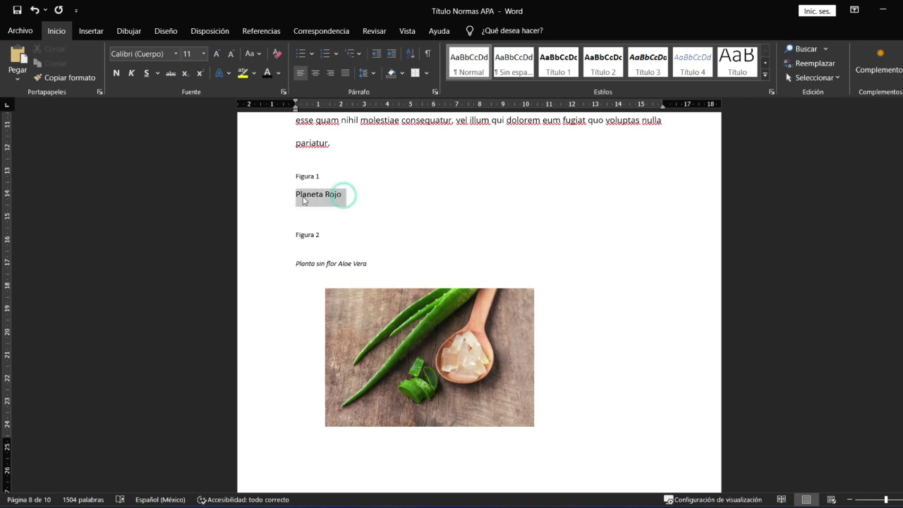
left_click(203, 53)
left_click(186, 80)
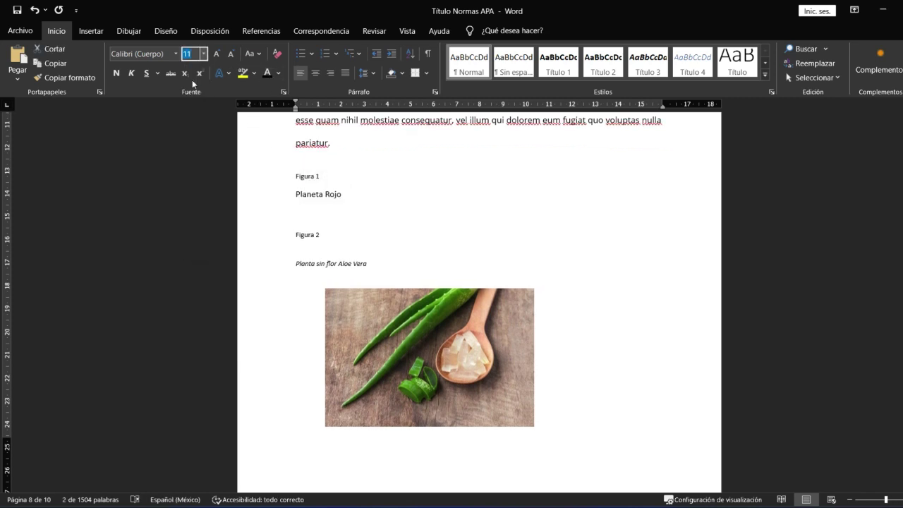
left_click(131, 76)
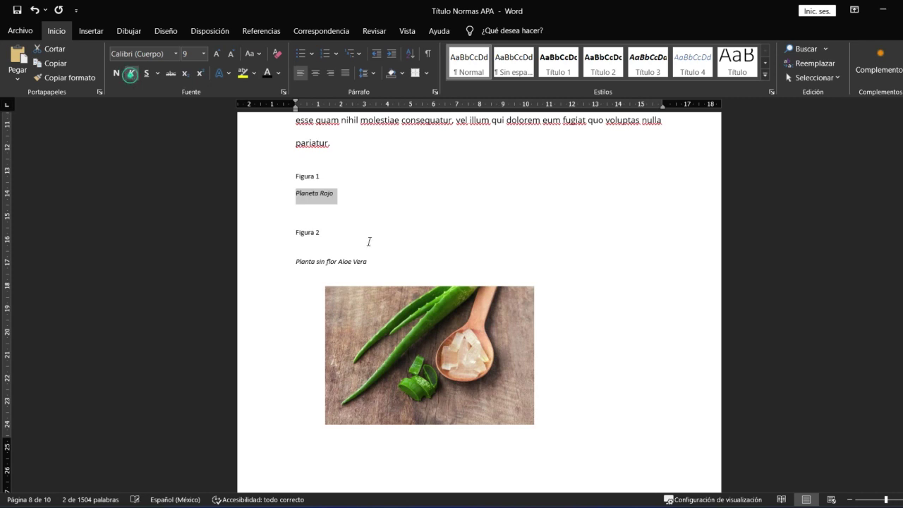
left_click(357, 200)
key("Return")
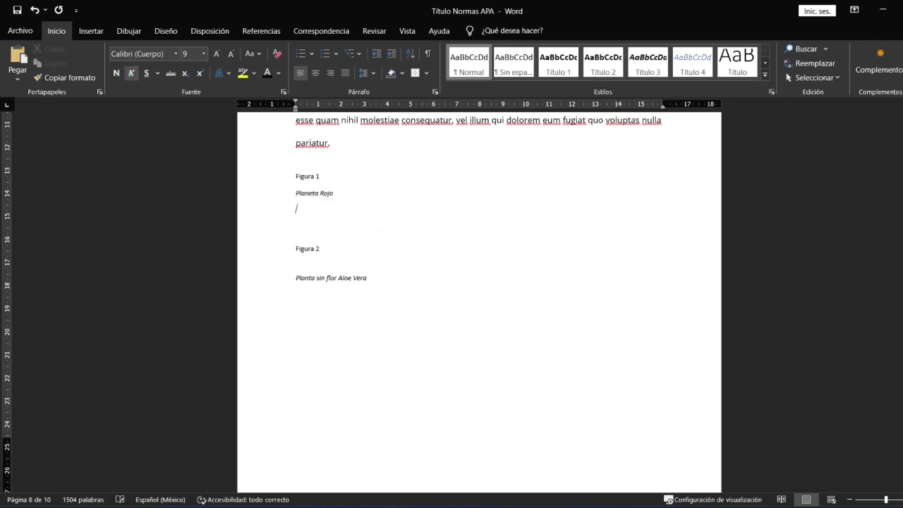
key("ctrl+v")
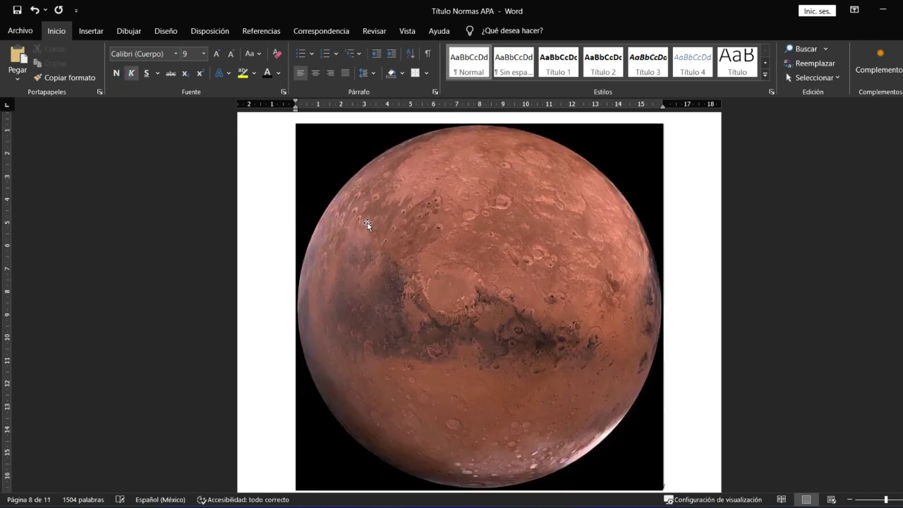
Resize the Mars photo to 5 × 5 cm by setting its height to 5
left_click(452, 230)
left_click(519, 31)
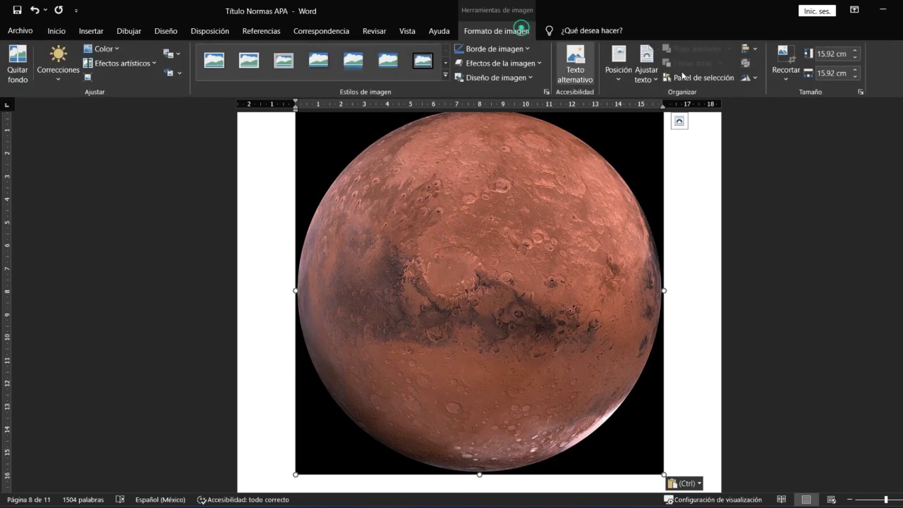
left_click(818, 54)
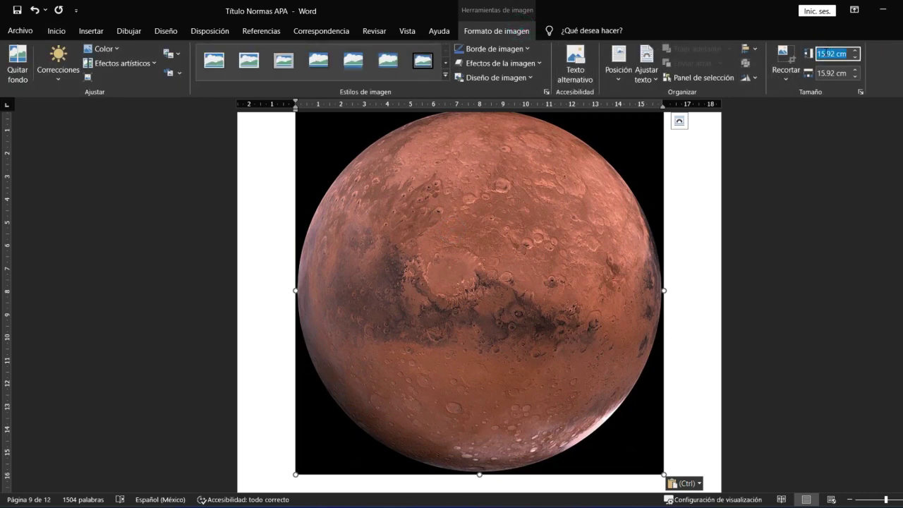
type("5")
key("Return")
scroll(526, 228, "up", 5)
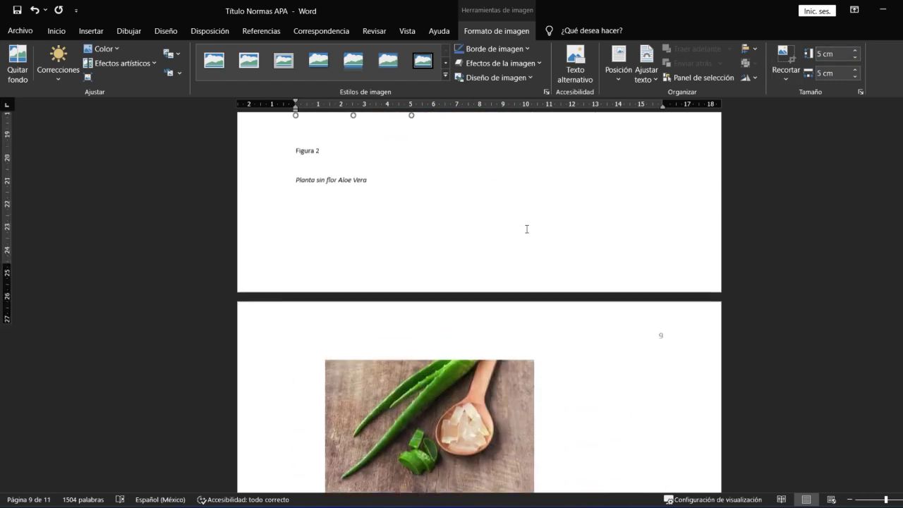
left_click(477, 219)
scroll(478, 233, "up", 3)
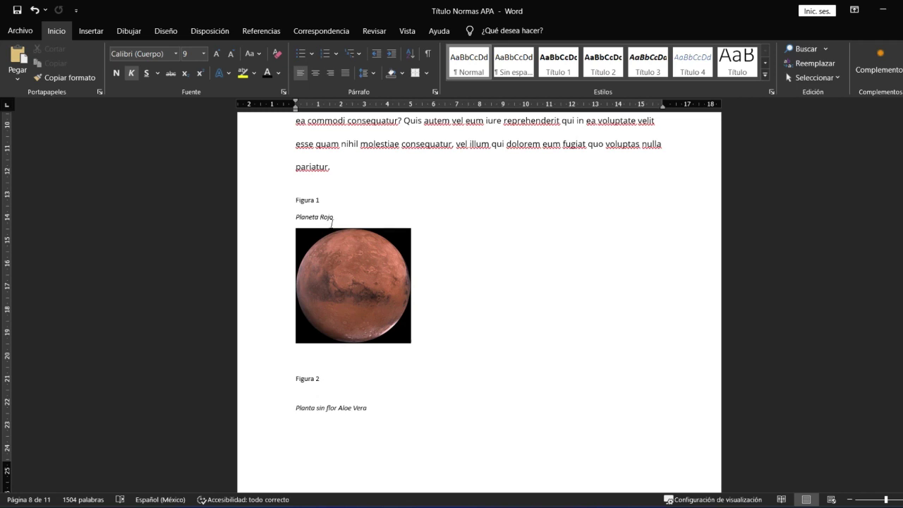
Add the 9-point source note 'Fuente: Wikipedia 2002' under the Mars photo
left_click(424, 337)
left_click(422, 357)
type("d")
key("ctrl+z")
type("Fuente: ")
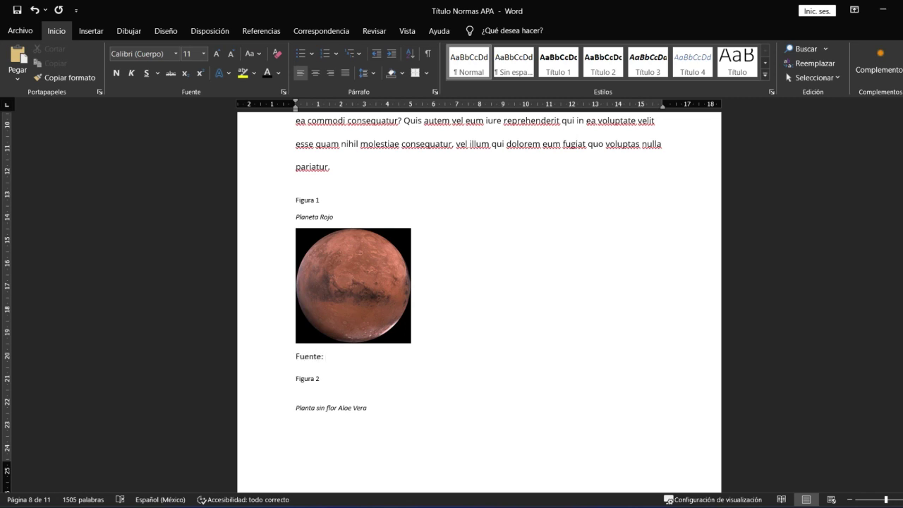
type("Wikipedia ")
type("2002")
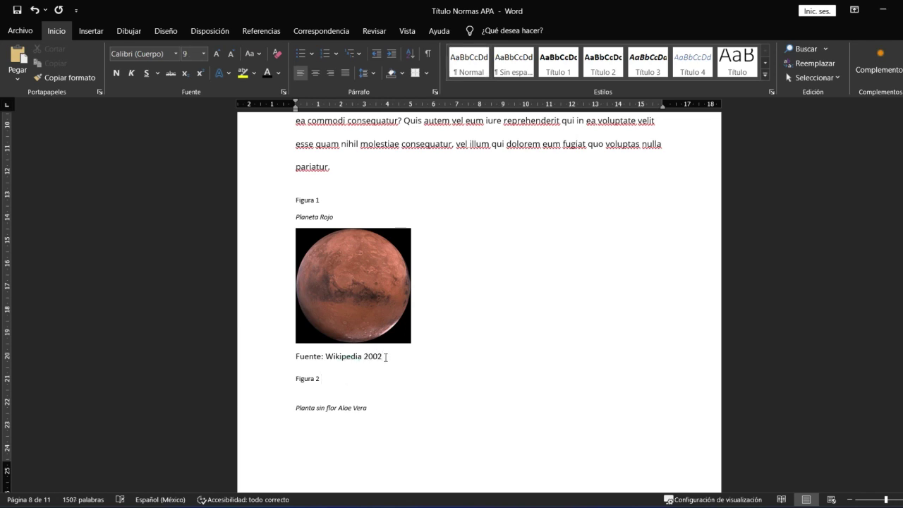
left_click_drag(385, 357, 296, 357)
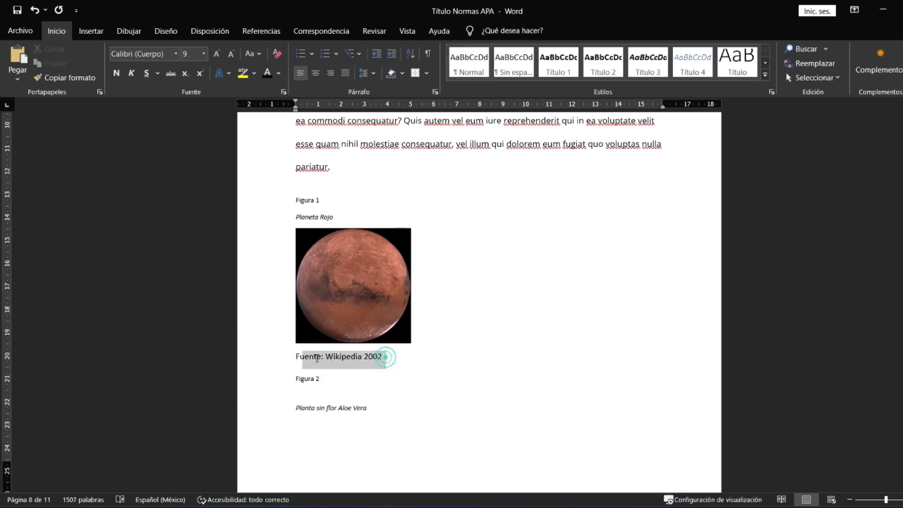
left_click(204, 54)
left_click(189, 85)
Insert blank lines before Figura 2 so the aloe figure moves onto page 9
left_click(346, 382)
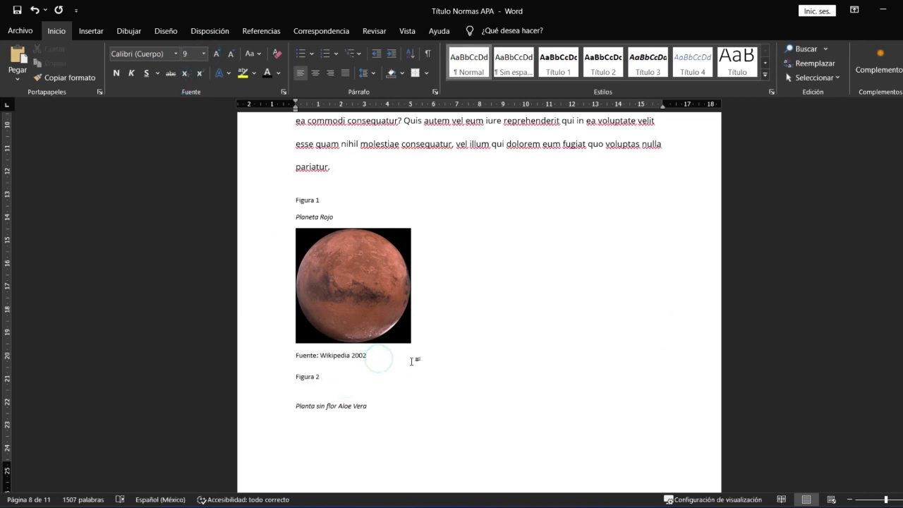
scroll(397, 310, "down", 3)
key("Return")
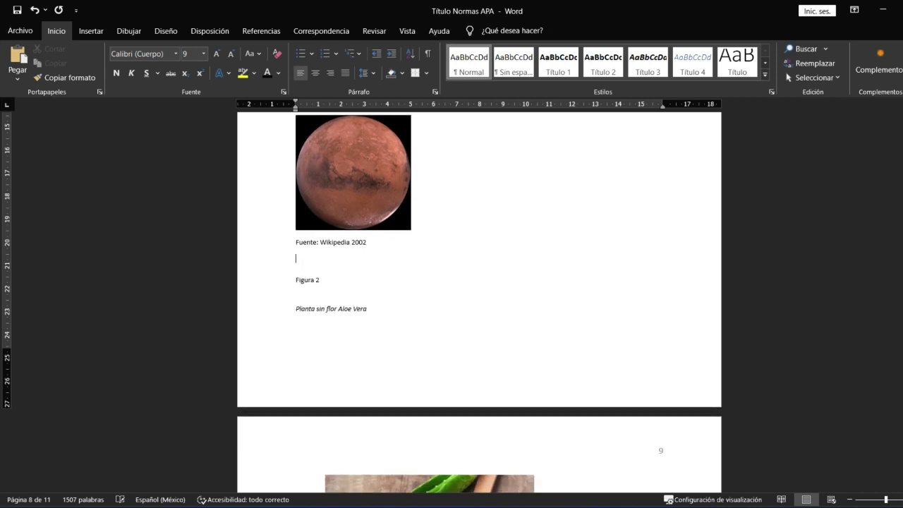
key("Return")
type("4")
key("BackSpace")
key("Return")
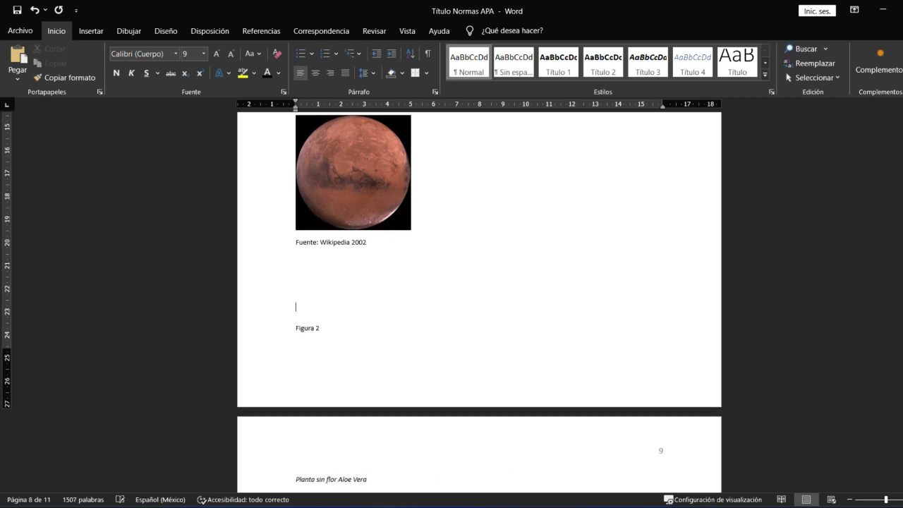
key("Return")
key("Return")
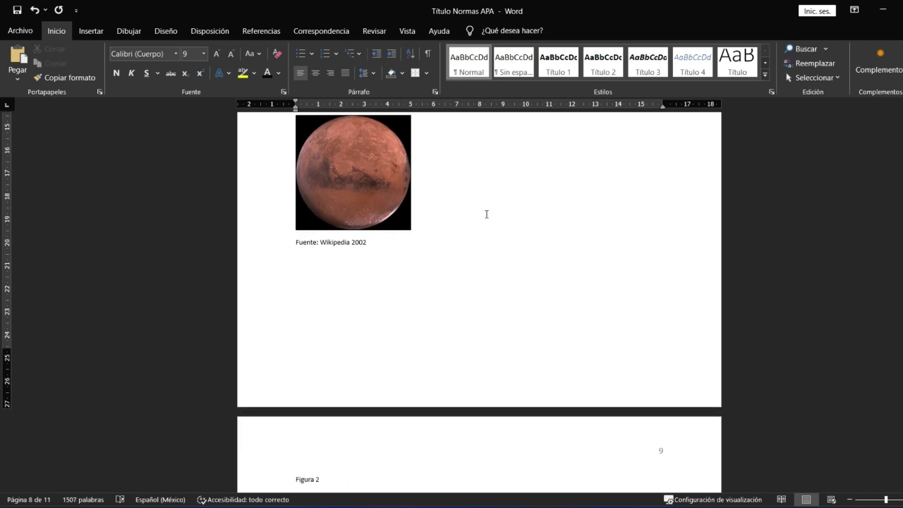
scroll(423, 317, "down", 5)
left_click(423, 352)
scroll(426, 359, "down", 2)
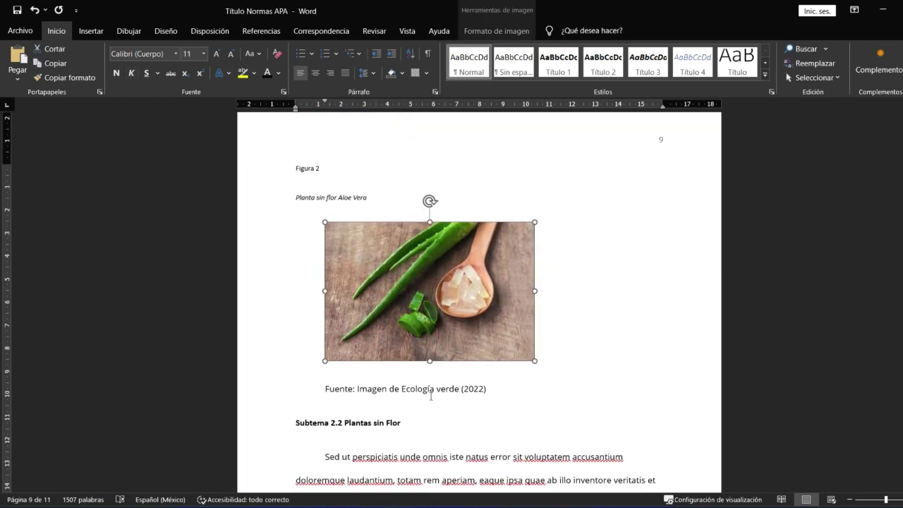
Set the aloe source note 'Fuente: Imagen de Ecología verde (2022)' to size 9
left_click(431, 397)
left_click_drag(496, 392, 326, 392)
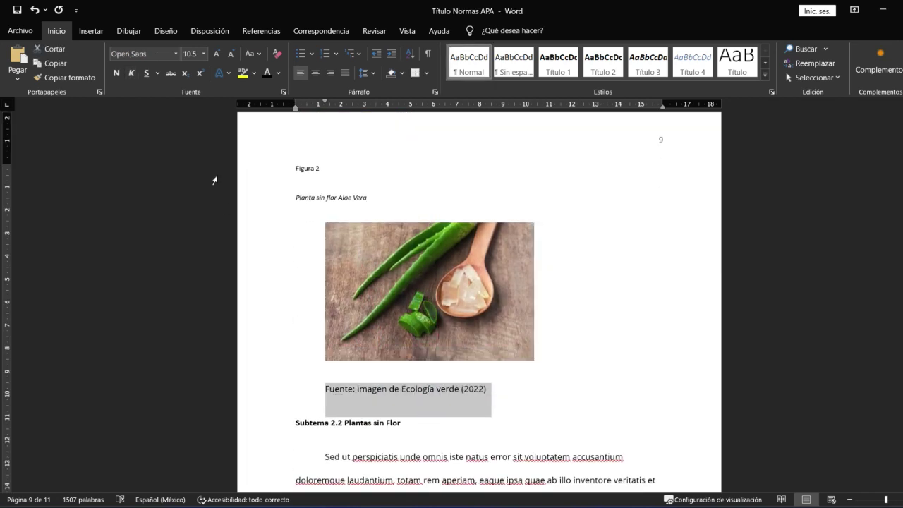
left_click(203, 53)
left_click(189, 83)
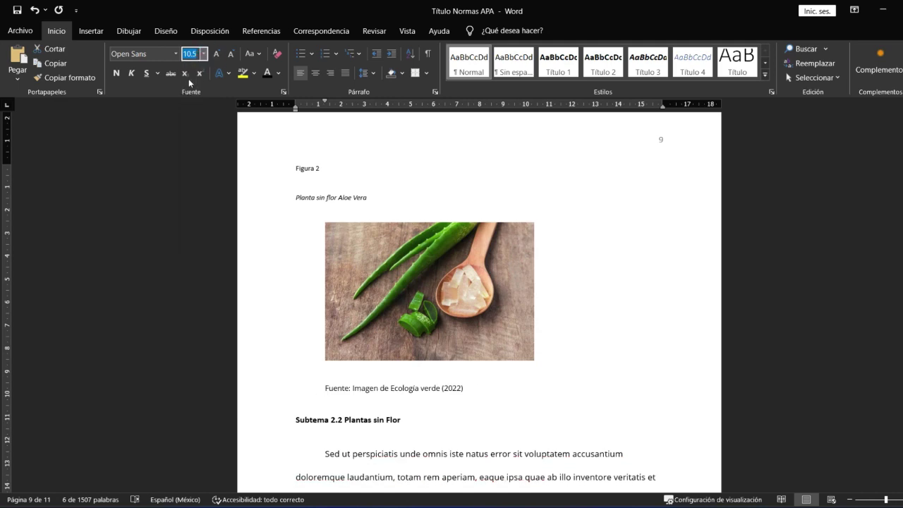
left_click(485, 383)
Delete the empty page so Lista de Referencias starts on page 10
scroll(487, 383, "down", 2)
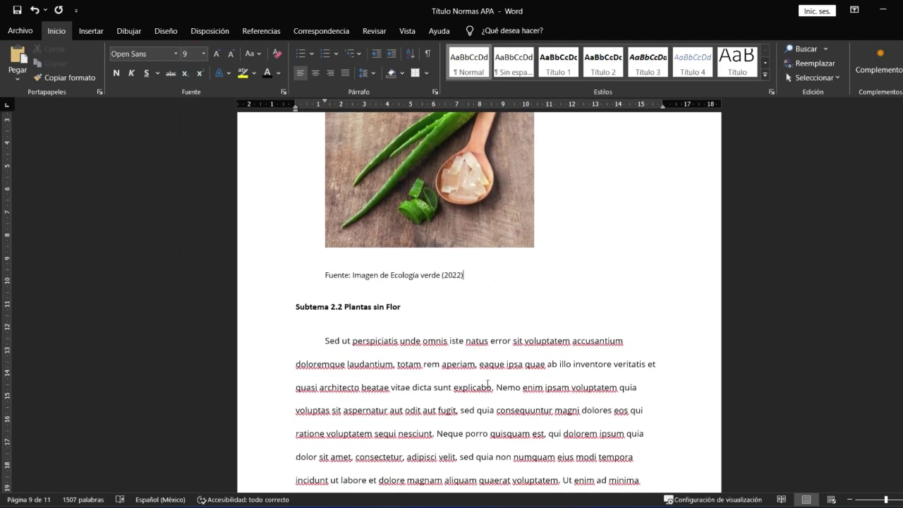
scroll(491, 346, "down", 2)
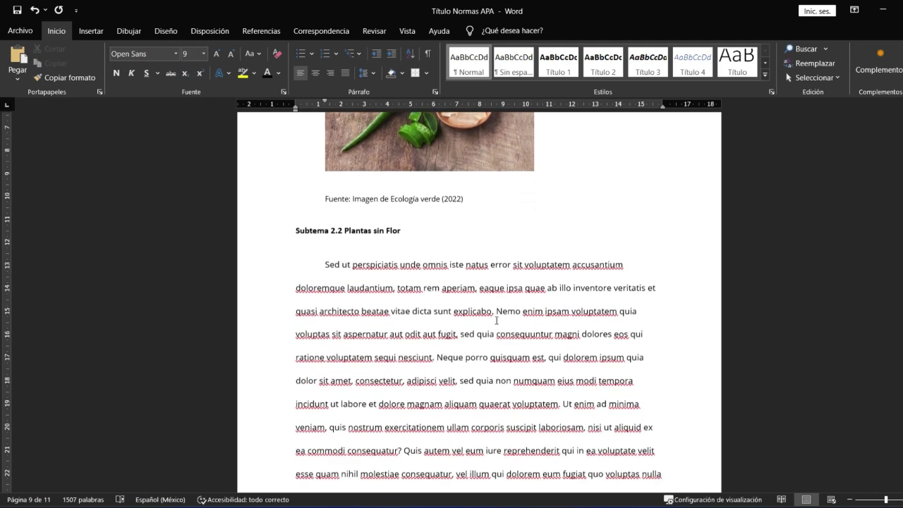
scroll(496, 319, "down", 2)
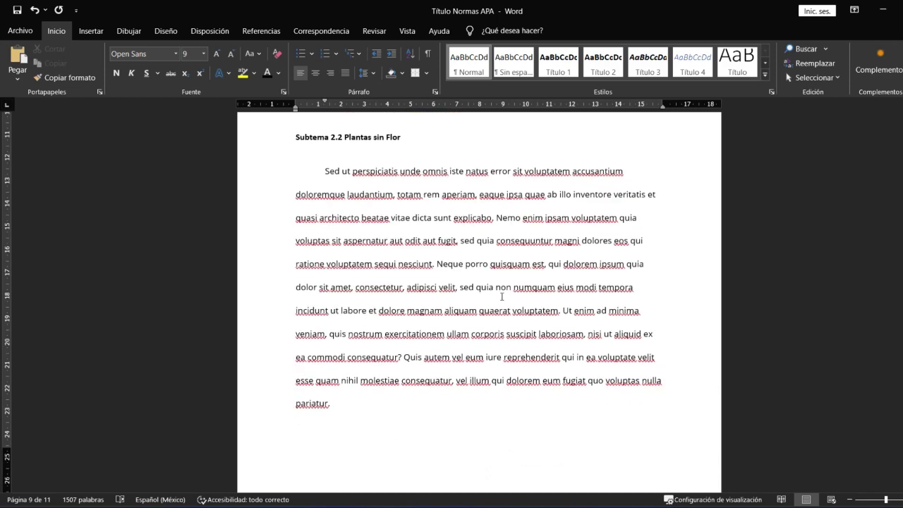
scroll(501, 296, "down", 2)
scroll(501, 297, "down", 3)
left_click(502, 296)
key("BackSpace")
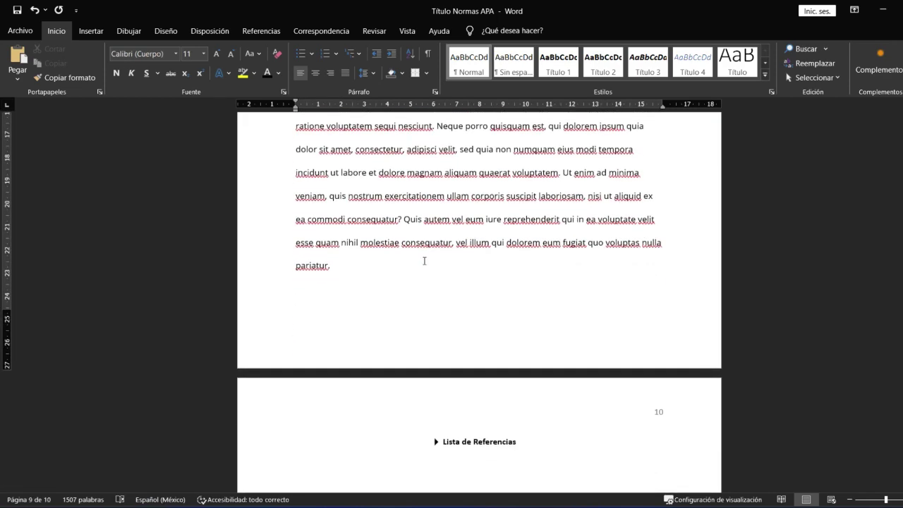
Bring the Lista de Referencias page into view and select the first reference
key("Down")
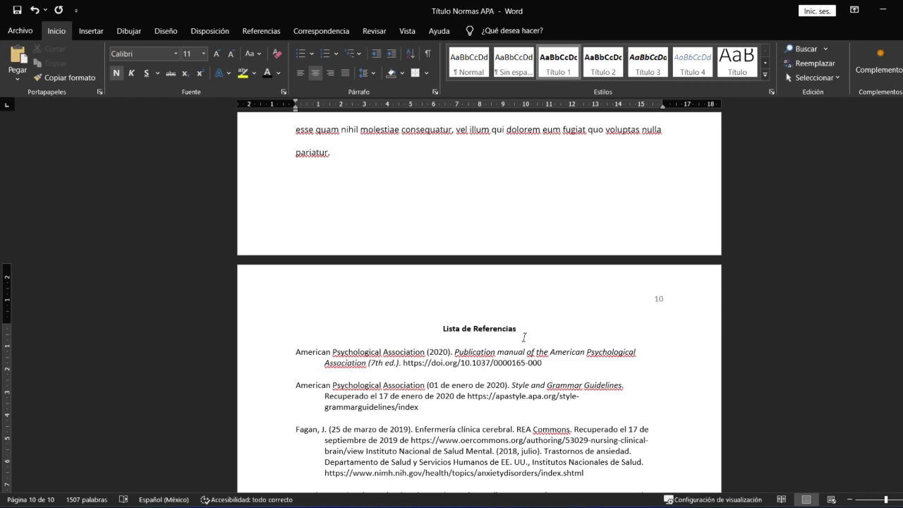
scroll(524, 337, "down", 4)
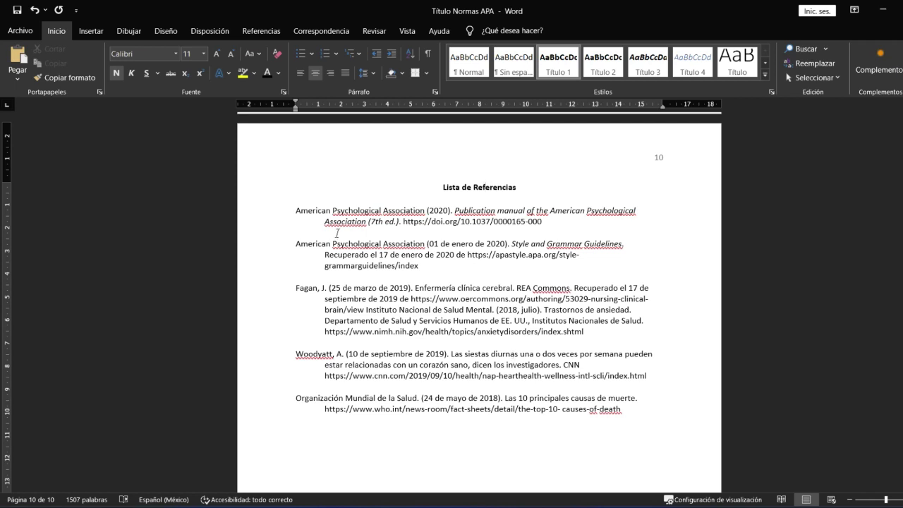
triple_click(305, 208)
left_click(432, 219)
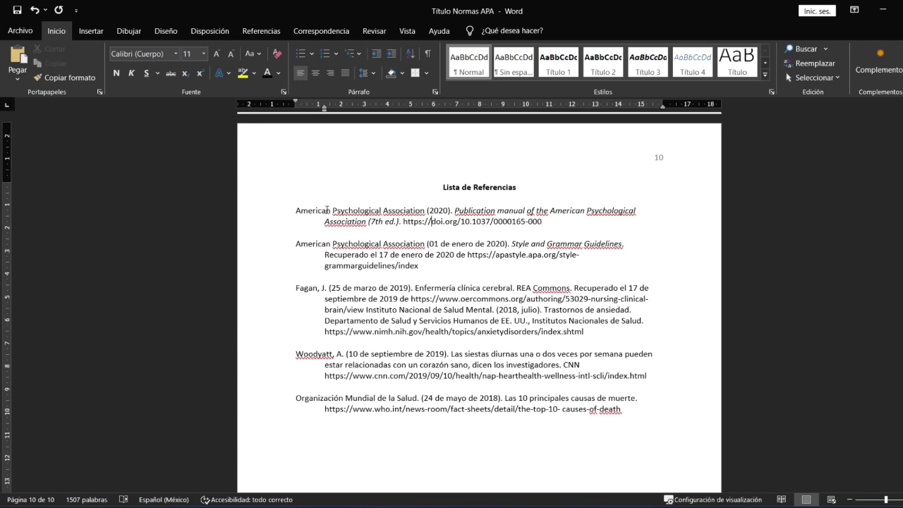
left_click_drag(547, 221, 295, 210)
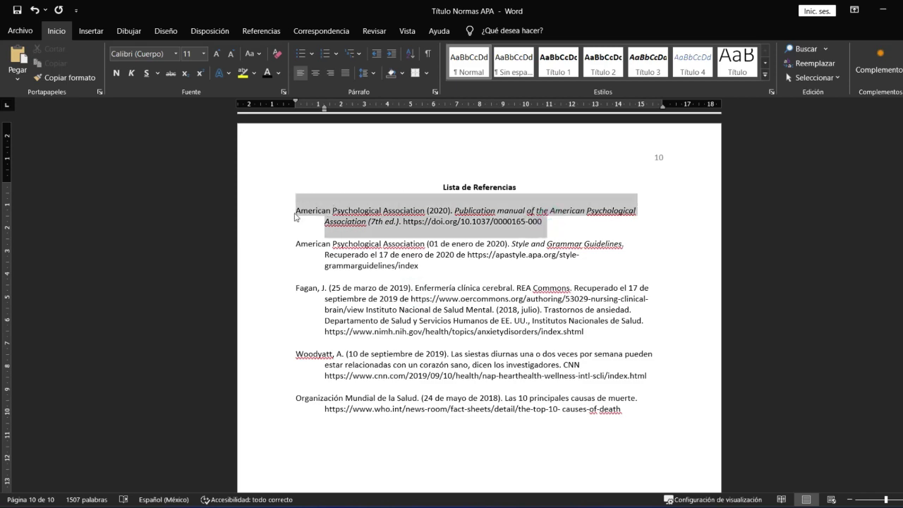
Give the first reference a 1.25 cm Sangría francesa and Sencillo line spacing
right_click(357, 216)
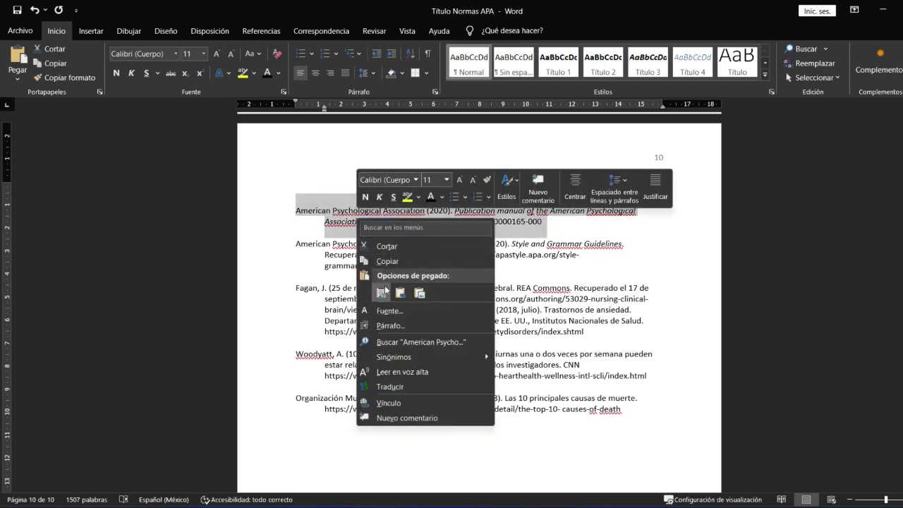
left_click(390, 326)
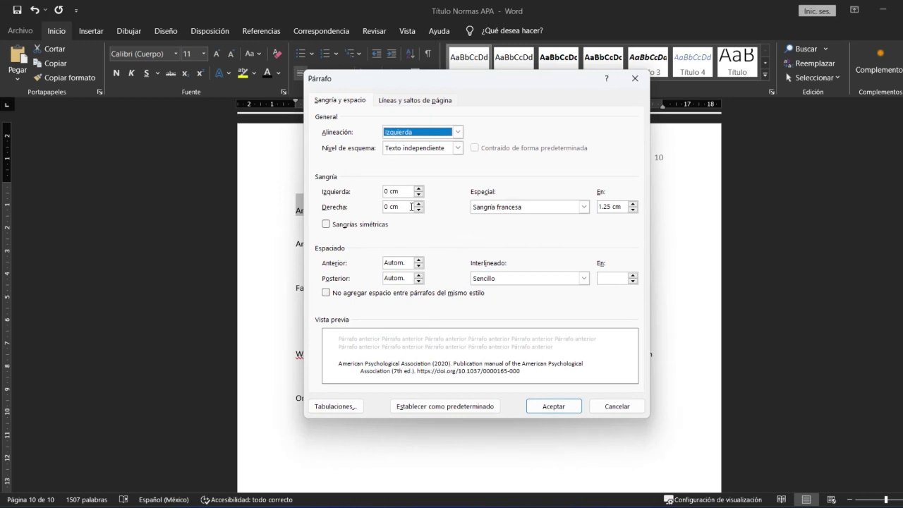
left_click(588, 208)
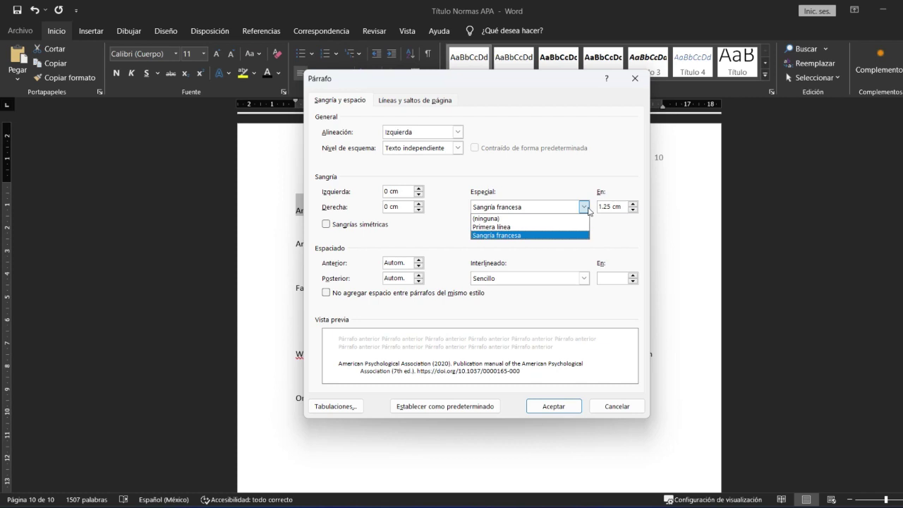
left_click(501, 234)
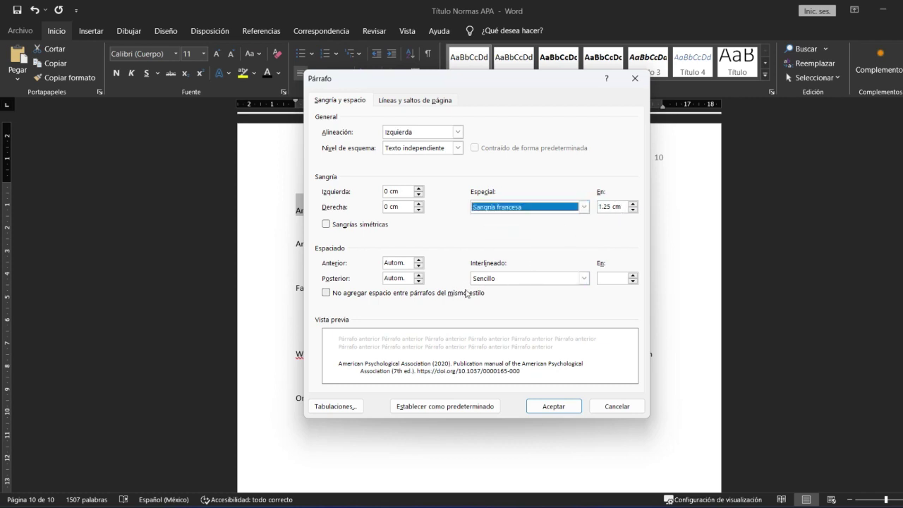
left_click(584, 278)
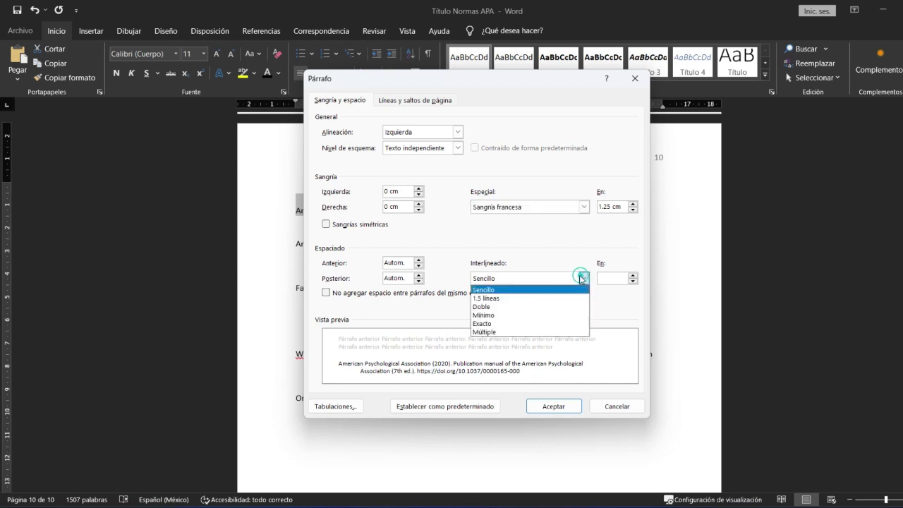
left_click(521, 290)
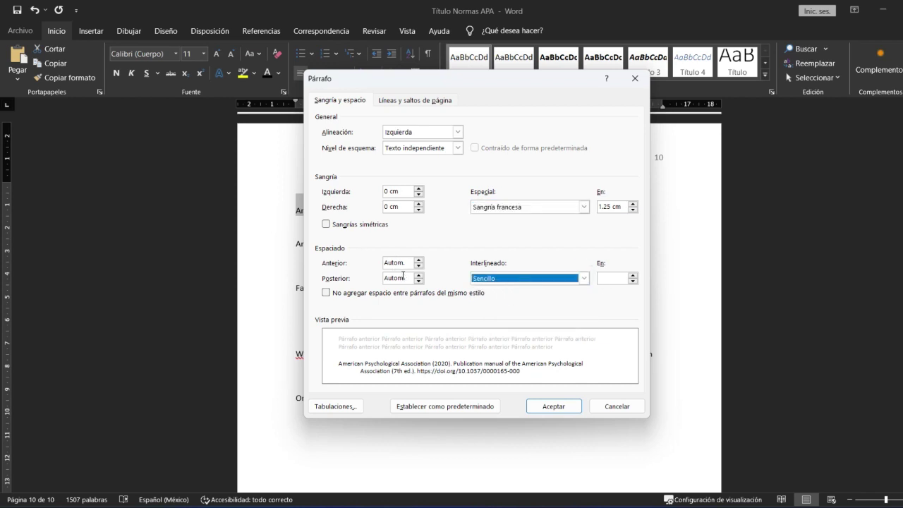
left_click(554, 406)
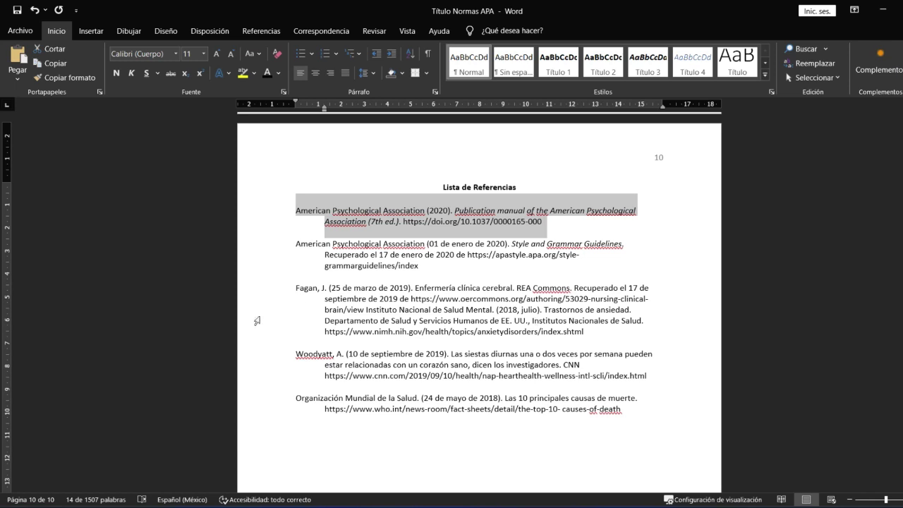
left_click(428, 295)
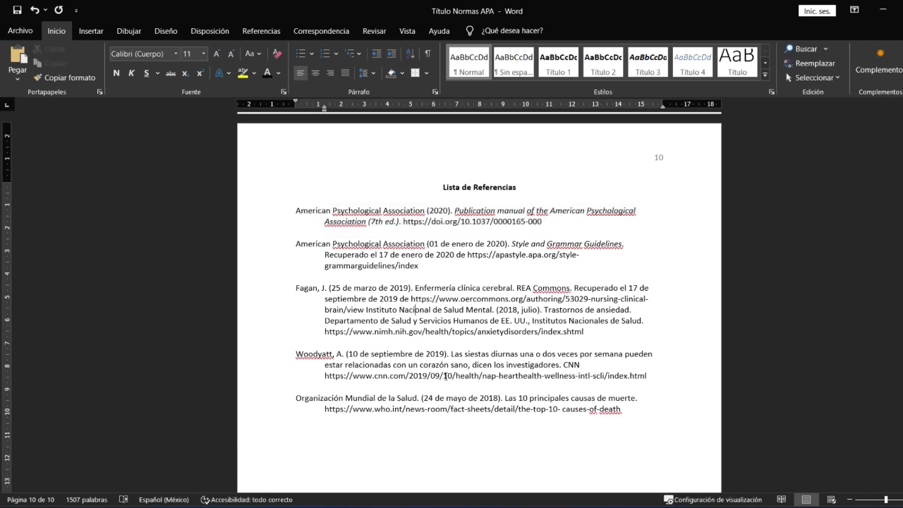
Check the fourth reference's author and CNN web address, then return to the title page
left_click_drag(296, 353, 562, 364)
left_click_drag(325, 376, 655, 377)
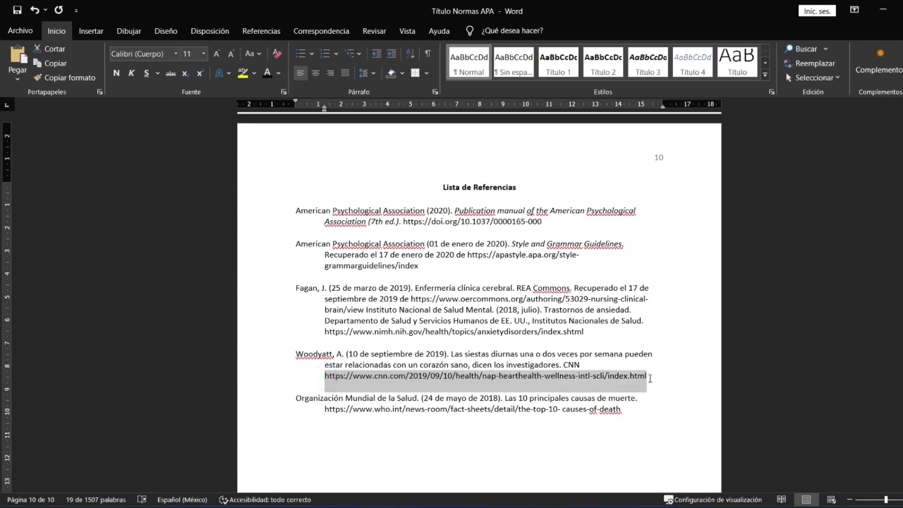
left_click(569, 378)
scroll(568, 379, "down", 1)
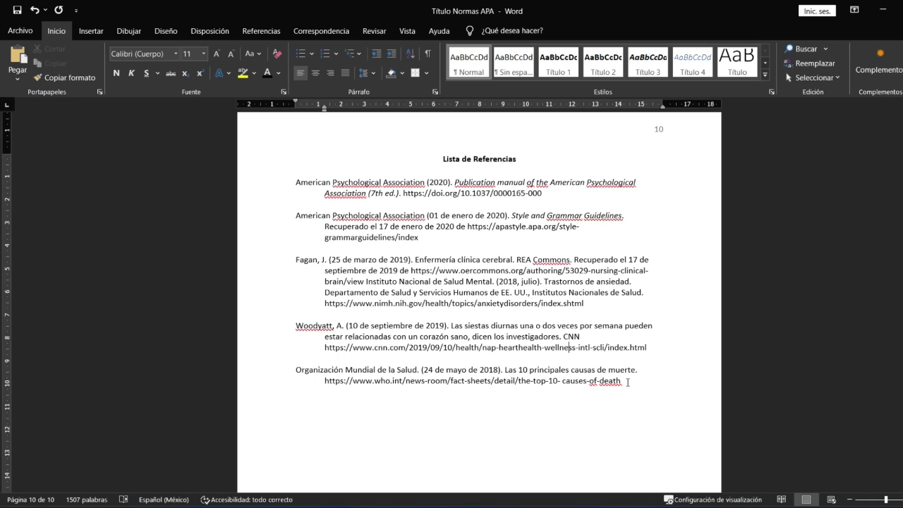
key("ctrl+Home")
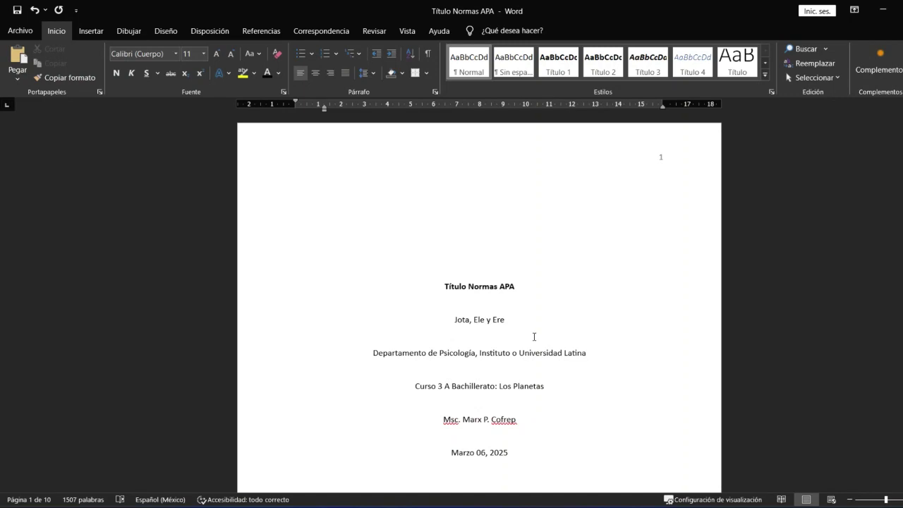
left_click(533, 336)
scroll(556, 297, "down", 3)
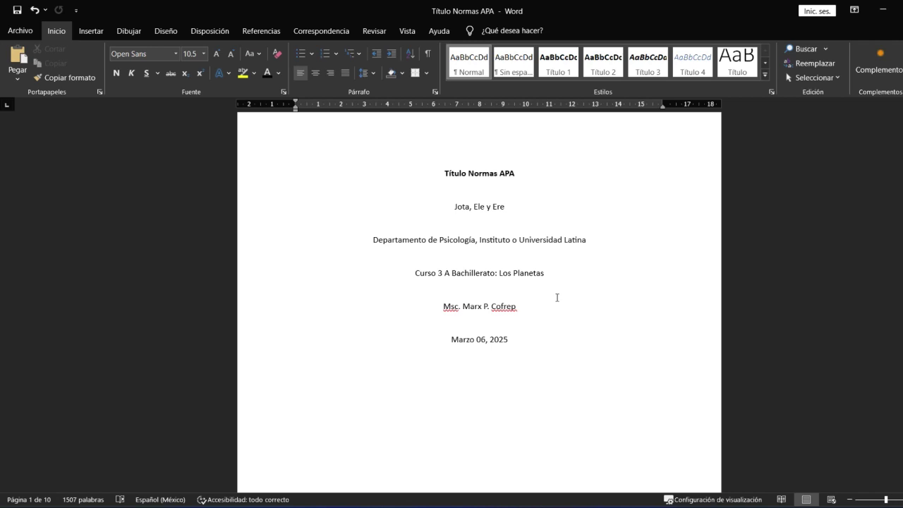
scroll(556, 297, "down", 2)
scroll(556, 297, "down", 2)
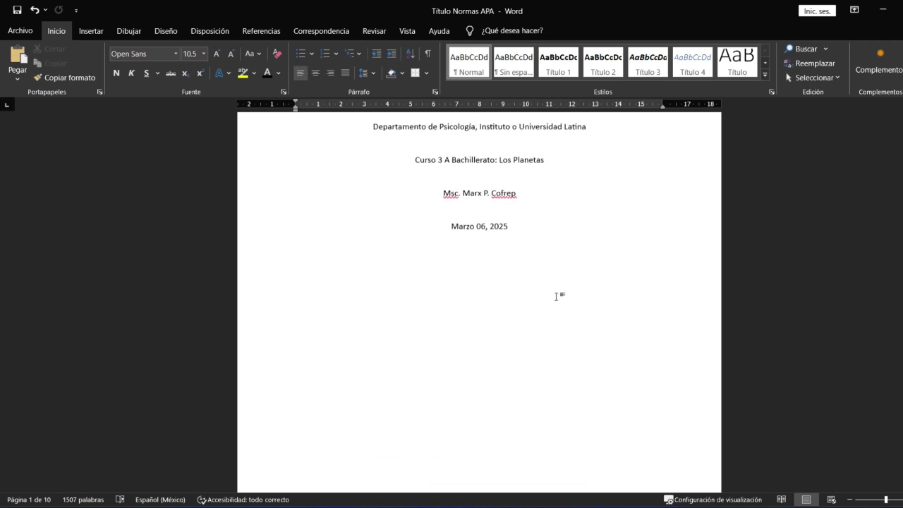
scroll(556, 297, "down", 3)
scroll(557, 297, "down", 5)
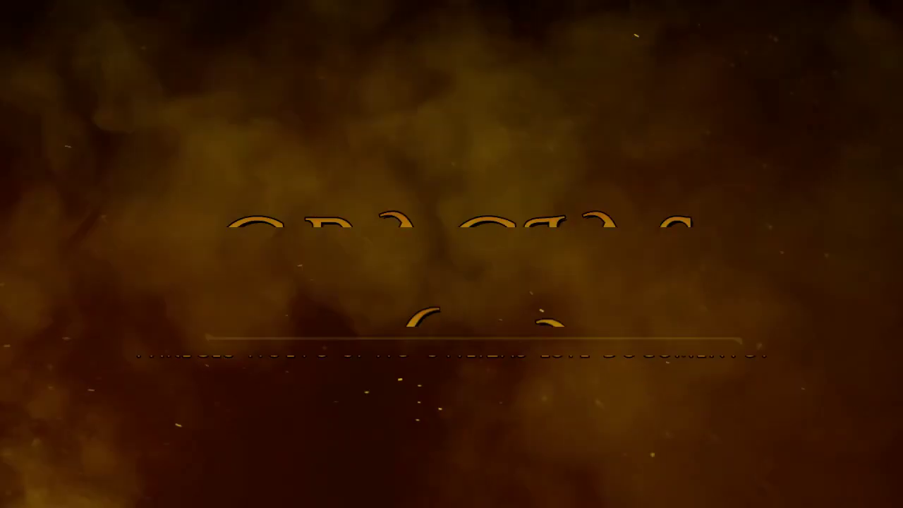